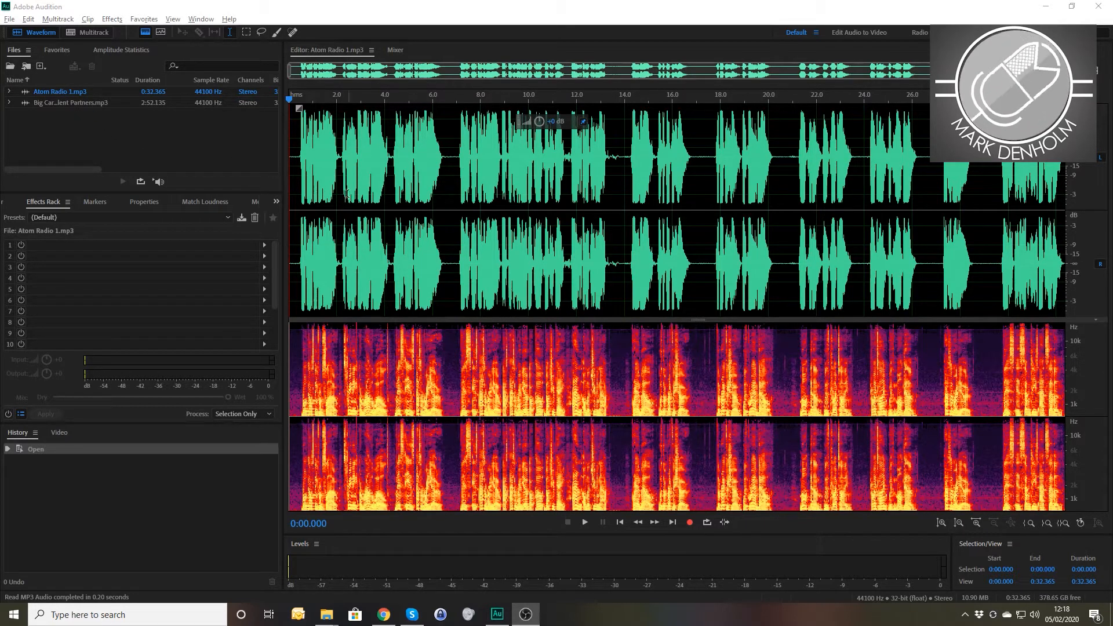
Step: Play the opening phrases of the Atom Radio 1.mp3 waveform from near its start, stopping at about 6.7 seconds
{"action": "left_click", "coordinate": [291, 172]}
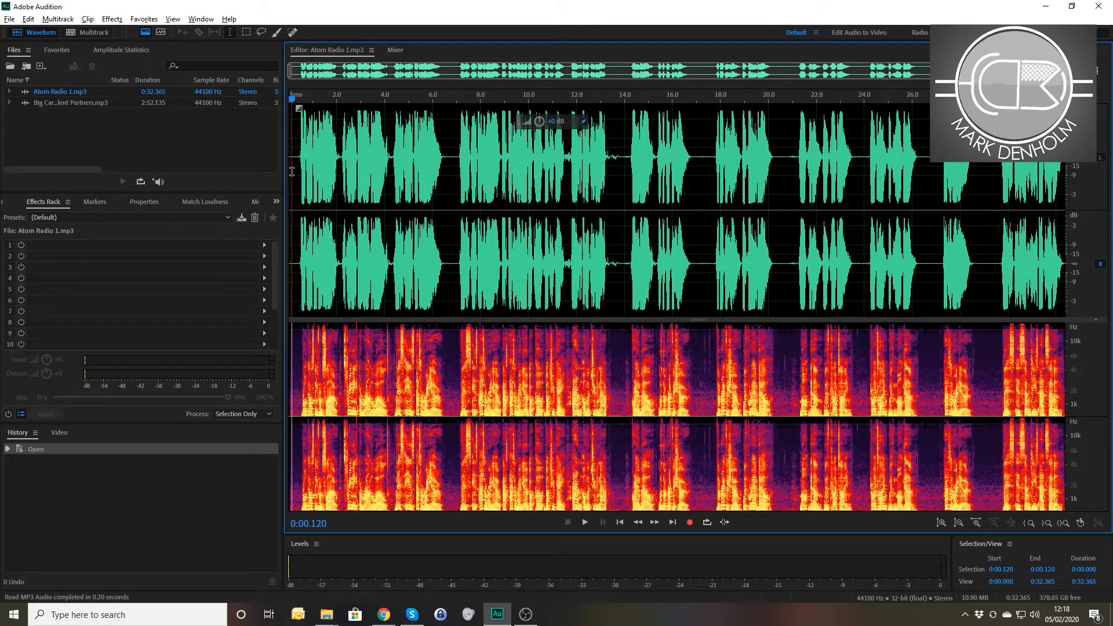
{"action": "key", "text": "space"}
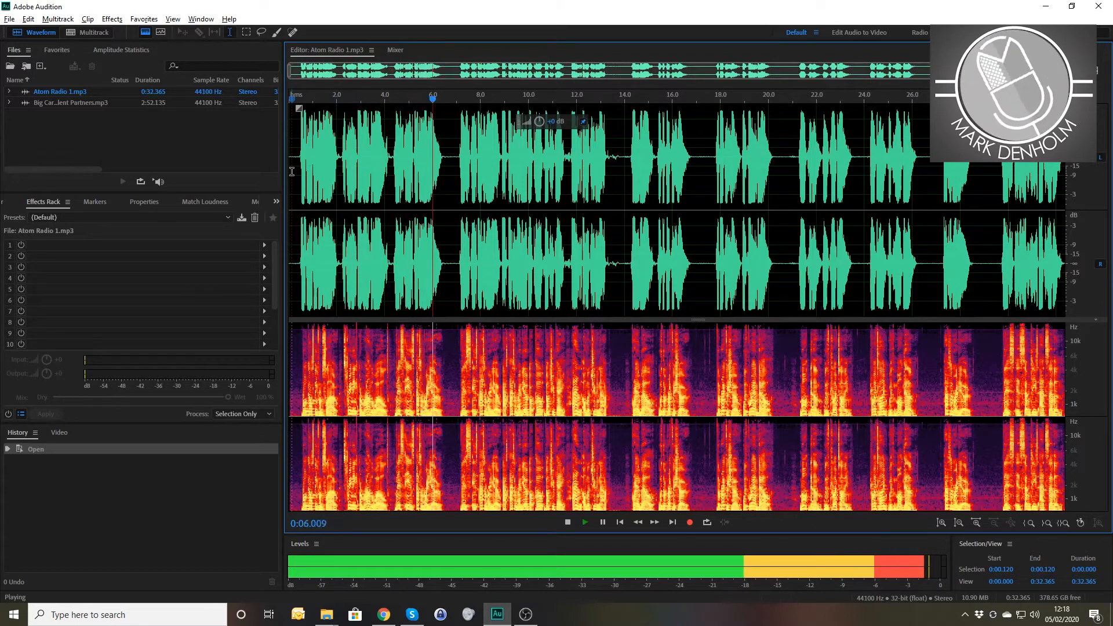
{"action": "key", "text": "space"}
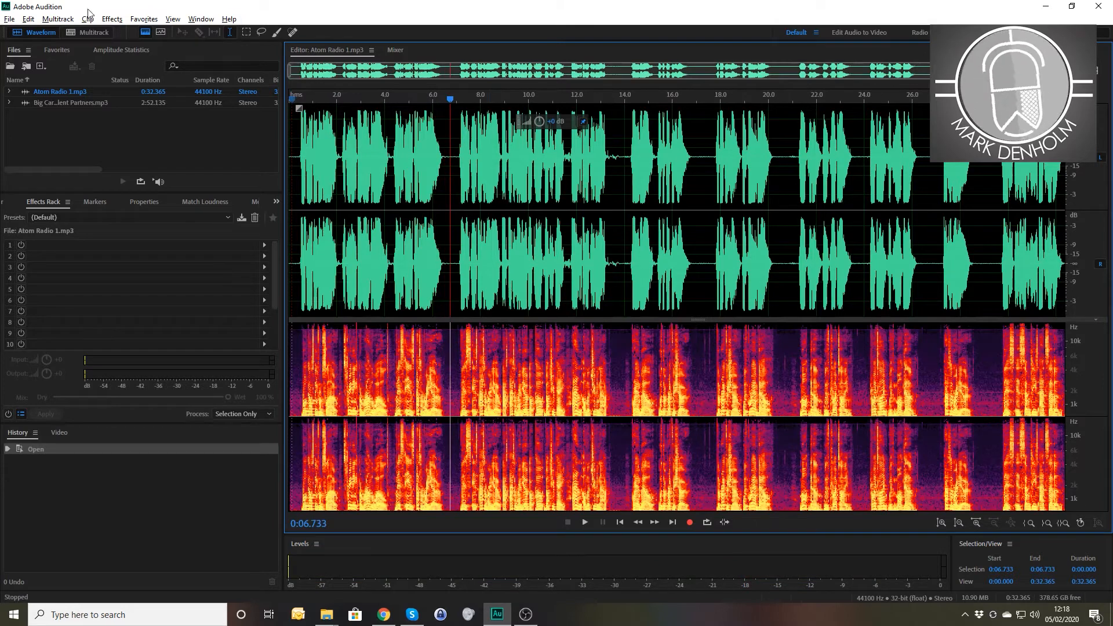
Step: Create a new multitrack session named "Reverb Demo" with the default folder and audio settings
{"action": "left_click", "coordinate": [99, 33]}
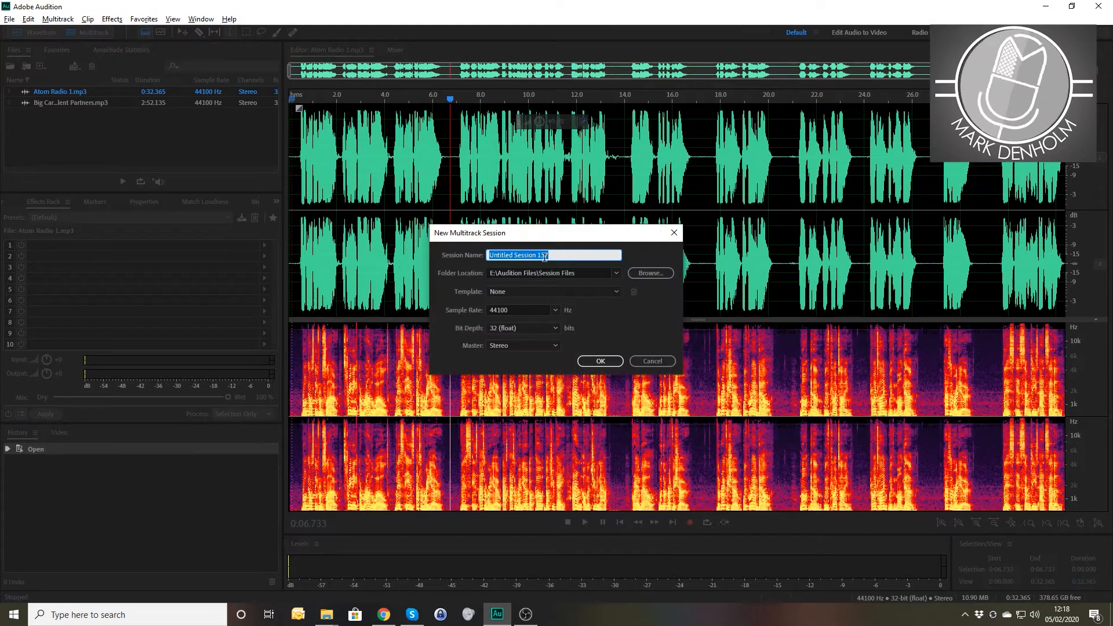
{"action": "type", "text": "Rve"}
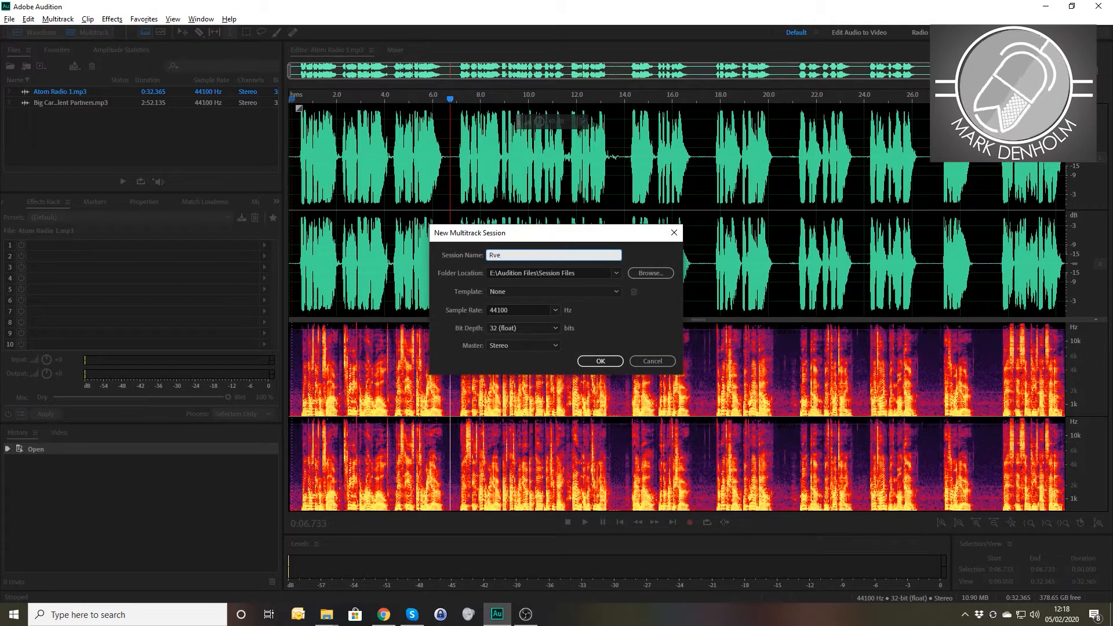
{"action": "type", "text": "ver"}
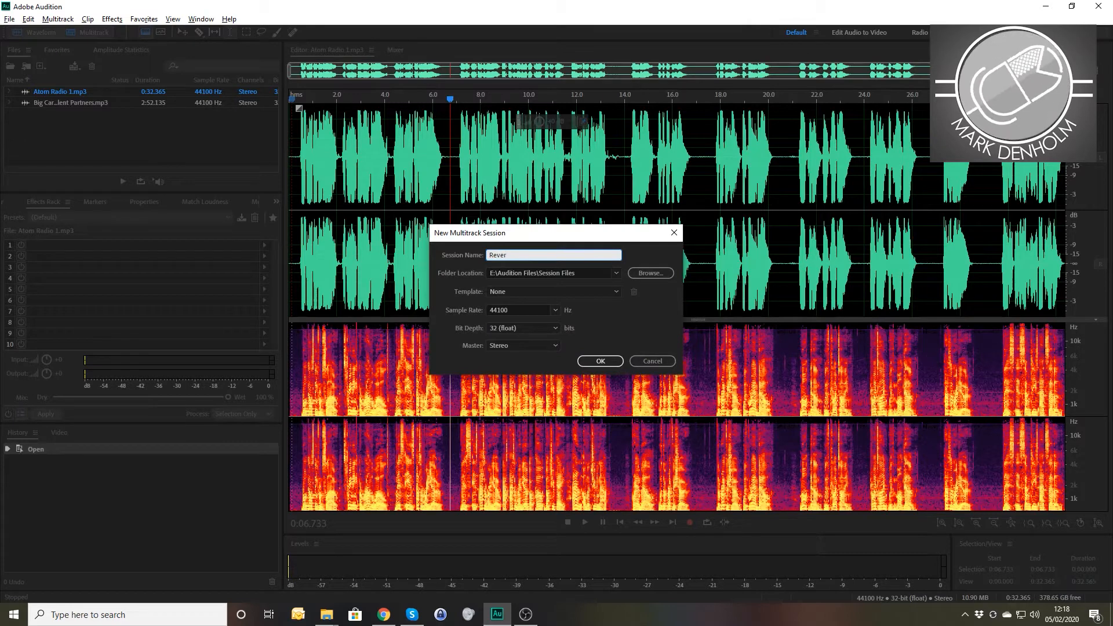
{"action": "type", "text": "b Demo"}
{"action": "key", "text": "Return"}
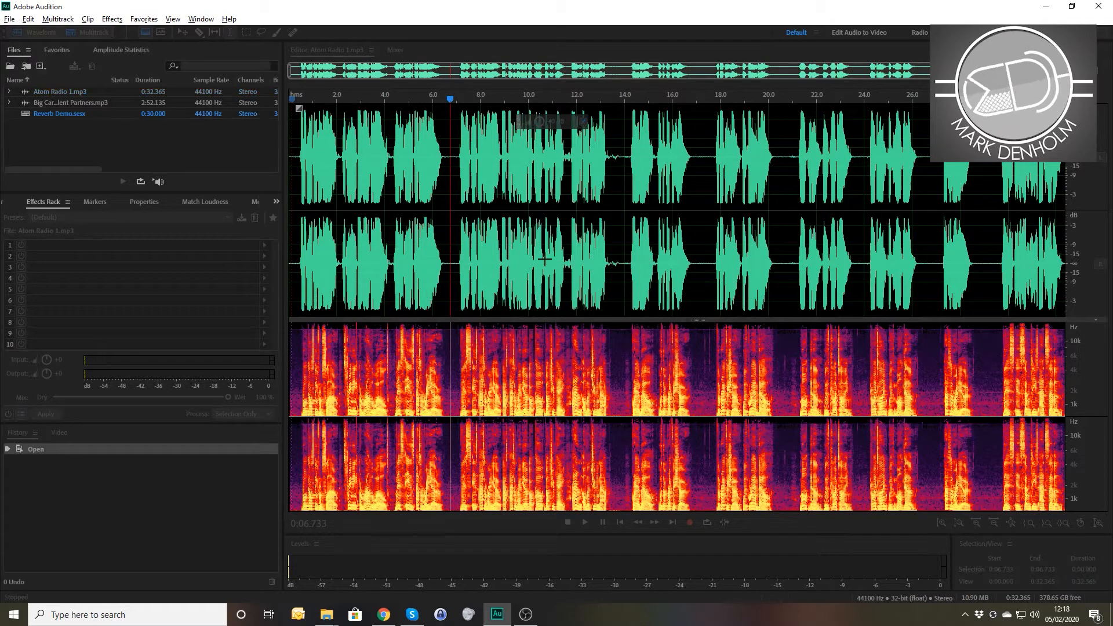
Step: Place Atom Radio 1.mp3 at the start of Track 1 and cut away everything after about 6.66 seconds
{"action": "left_click_drag", "start_coordinate": [75, 95], "coordinate": [429, 133]}
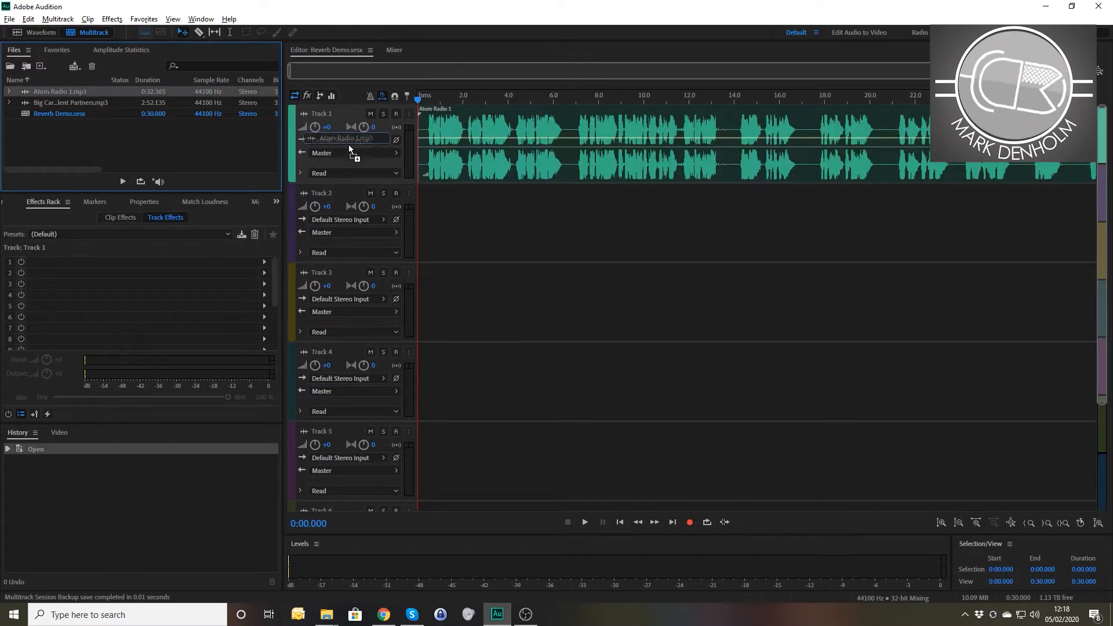
{"action": "left_click", "coordinate": [569, 100]}
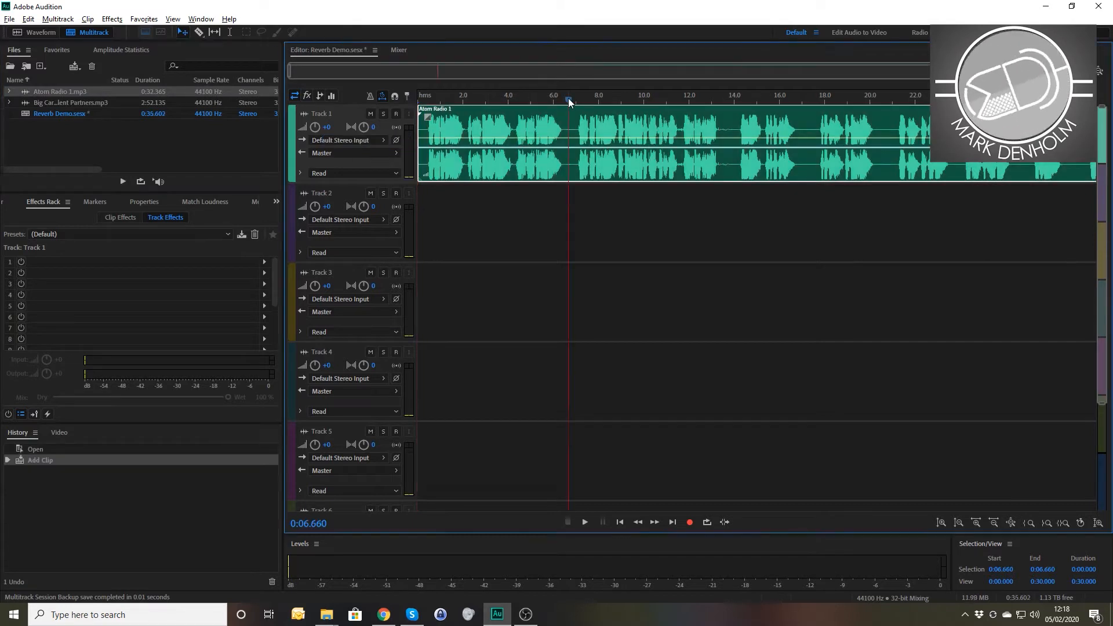
{"action": "key", "text": "ctrl+k"}
{"action": "left_click", "coordinate": [601, 124]}
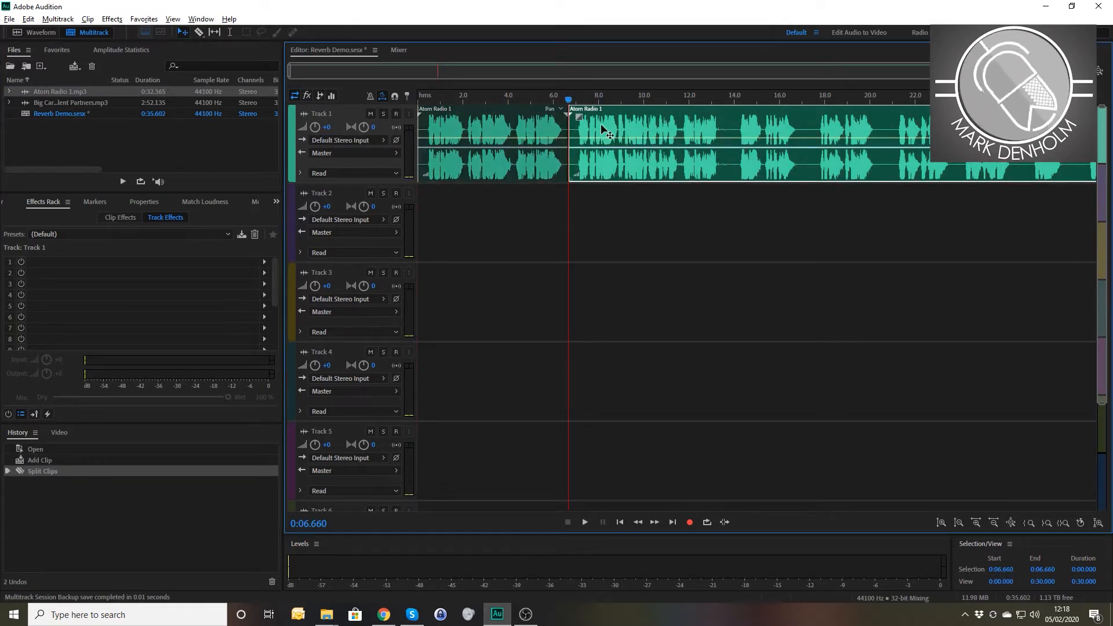
{"action": "key", "text": "Delete"}
Step: Play the shortened Track 1 clip from the session start to hear it without effects
{"action": "key", "text": "Home"}
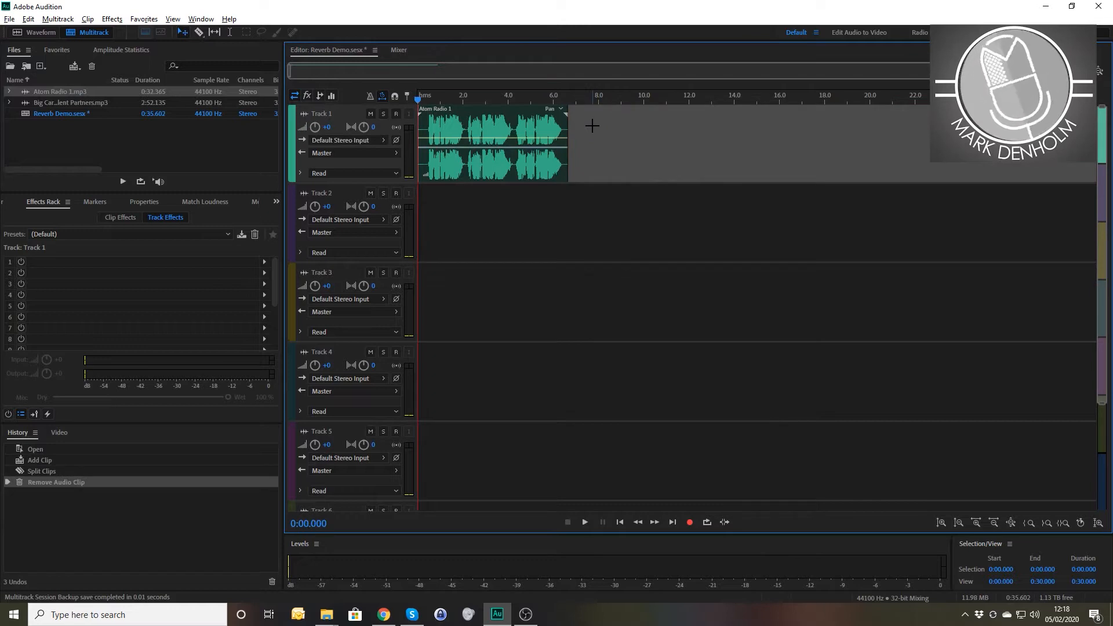
{"action": "key", "text": "space"}
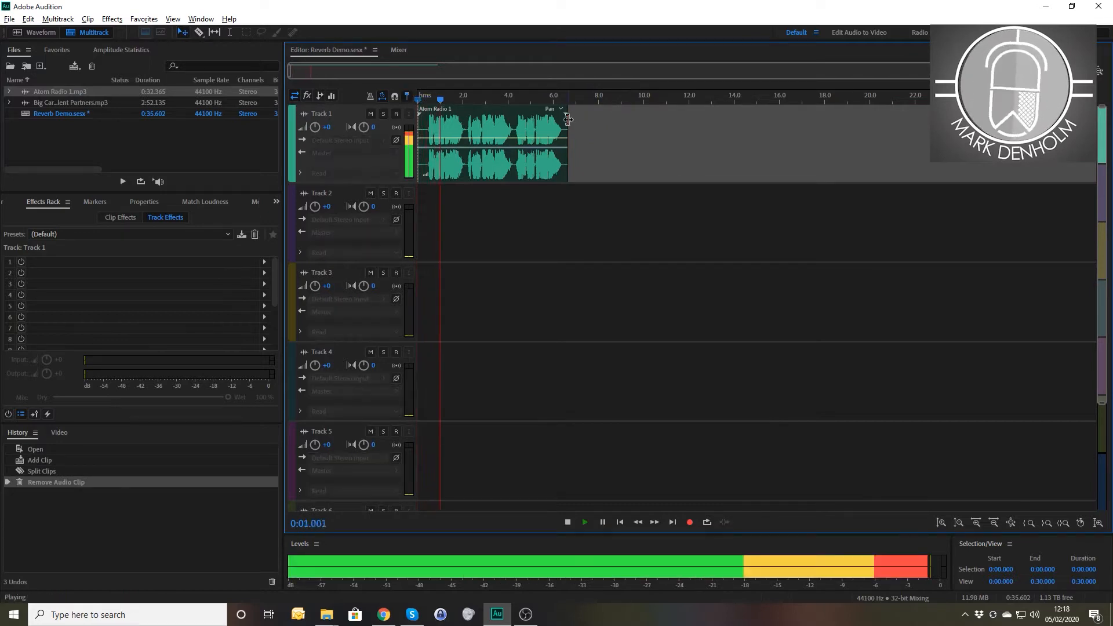
{"action": "key", "text": "space"}
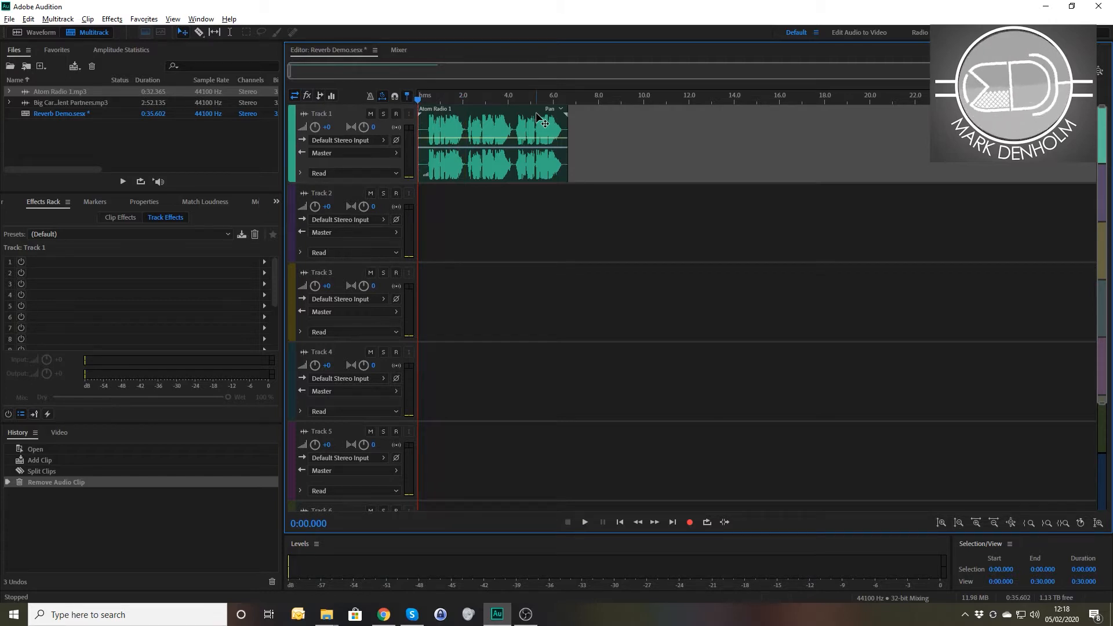
Step: Add Studio Reverb to the first effect slot of Track 1 and apply the Vocal Reverb (medium) preset
{"action": "left_click", "coordinate": [263, 262]}
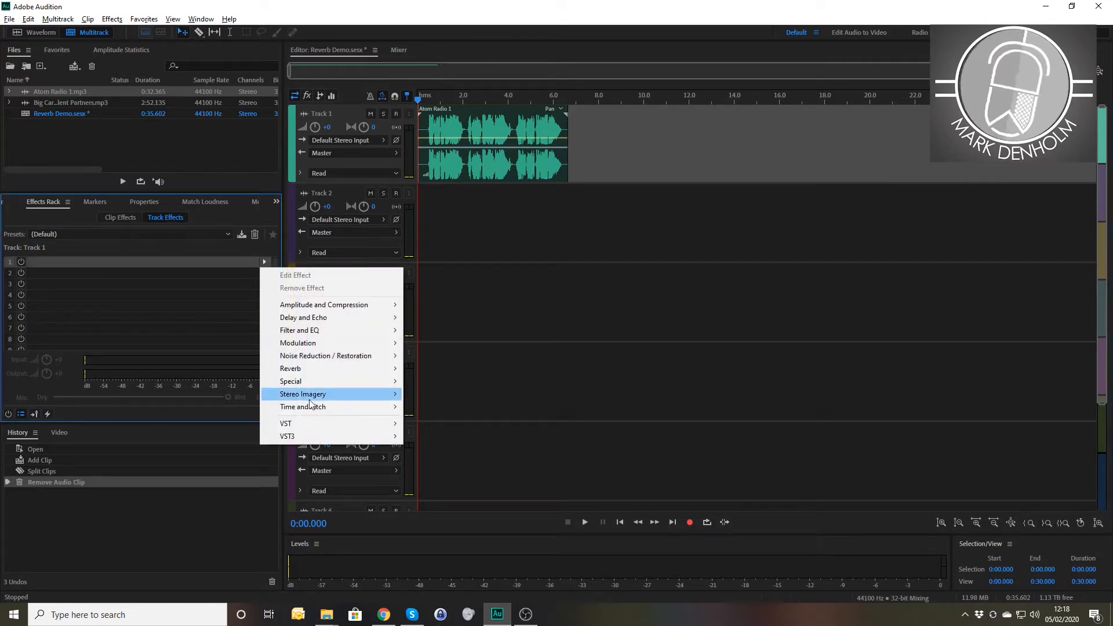
{"action": "mouse_move", "coordinate": [324, 370]}
{"action": "left_click", "coordinate": [439, 408]}
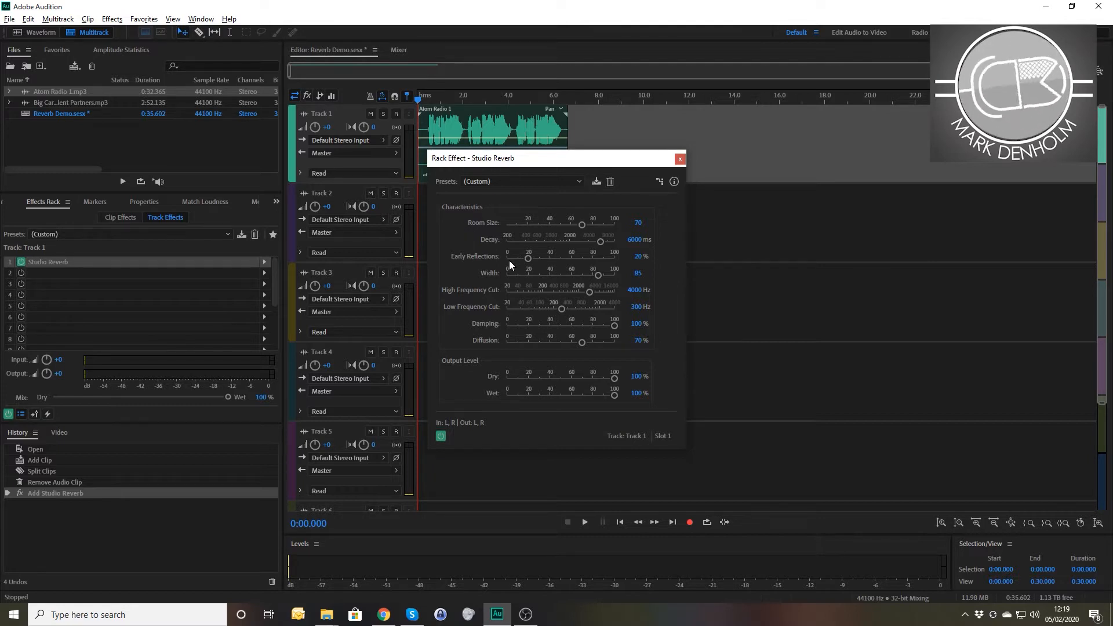
{"action": "left_click", "coordinate": [519, 183]}
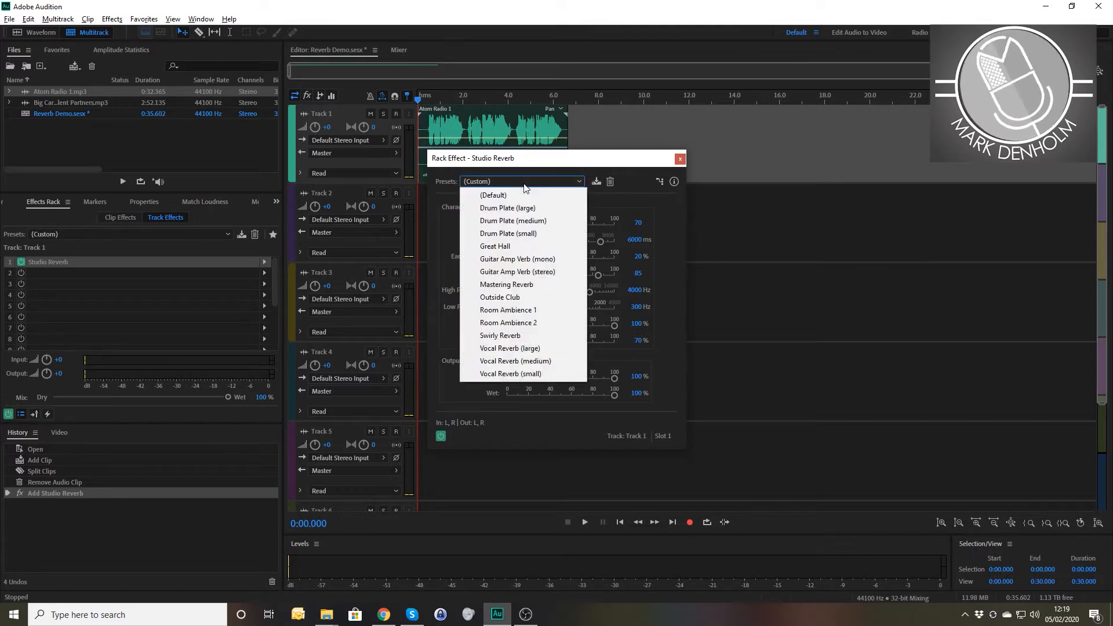
{"action": "left_click", "coordinate": [520, 362]}
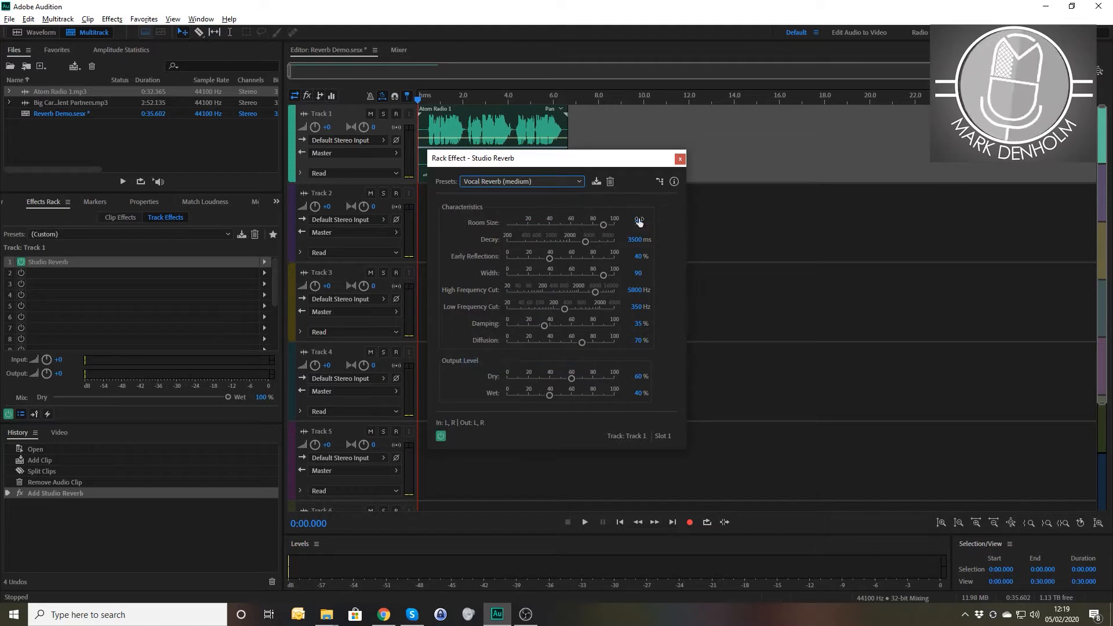
Step: Move the Studio Reverb window clear of the Track 1 clip and audition the opening with the preset reverb
{"action": "left_click_drag", "start_coordinate": [564, 162], "coordinate": [771, 186]}
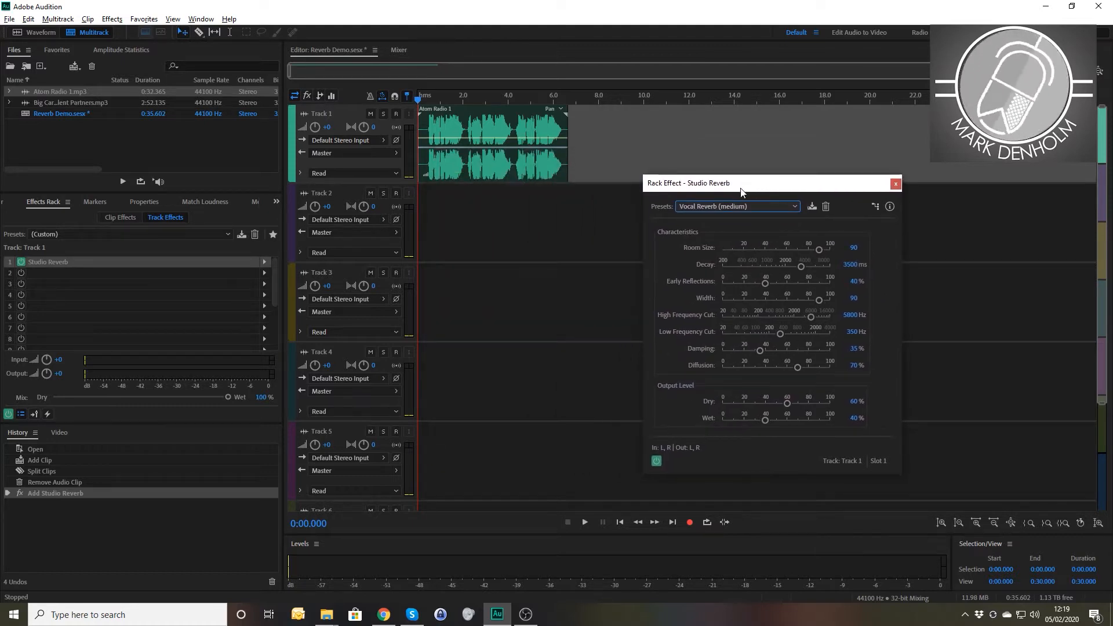
{"action": "key", "text": "space"}
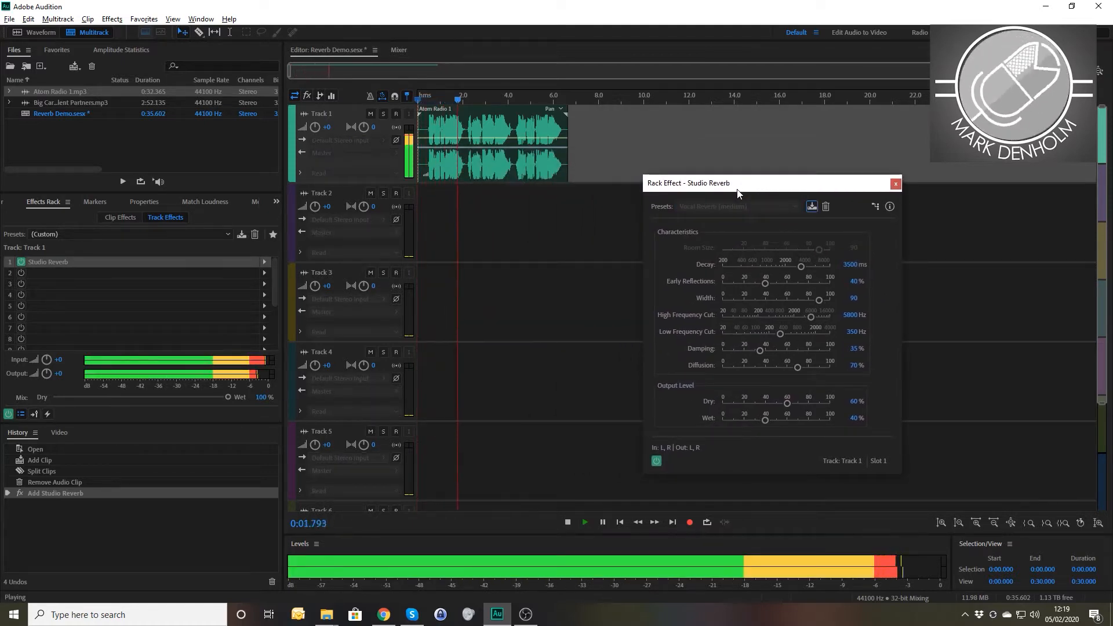
{"action": "key", "text": "space"}
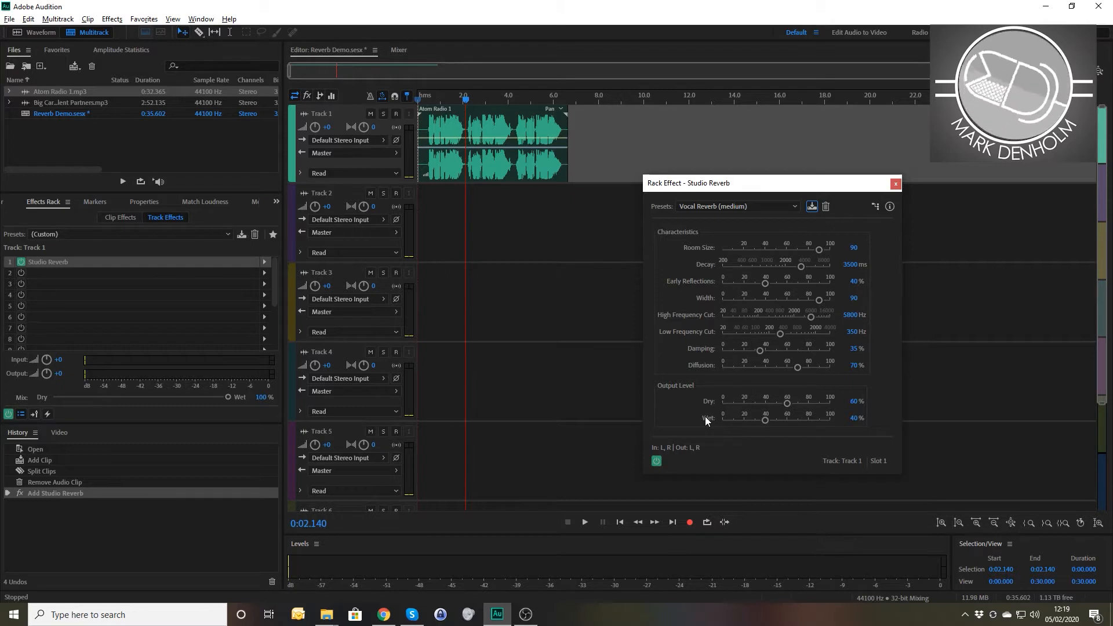
Step: Set the reverb's Dry output level to 100% and Wet to 0%, and audition the unprocessed voice
{"action": "left_click", "coordinate": [853, 399]}
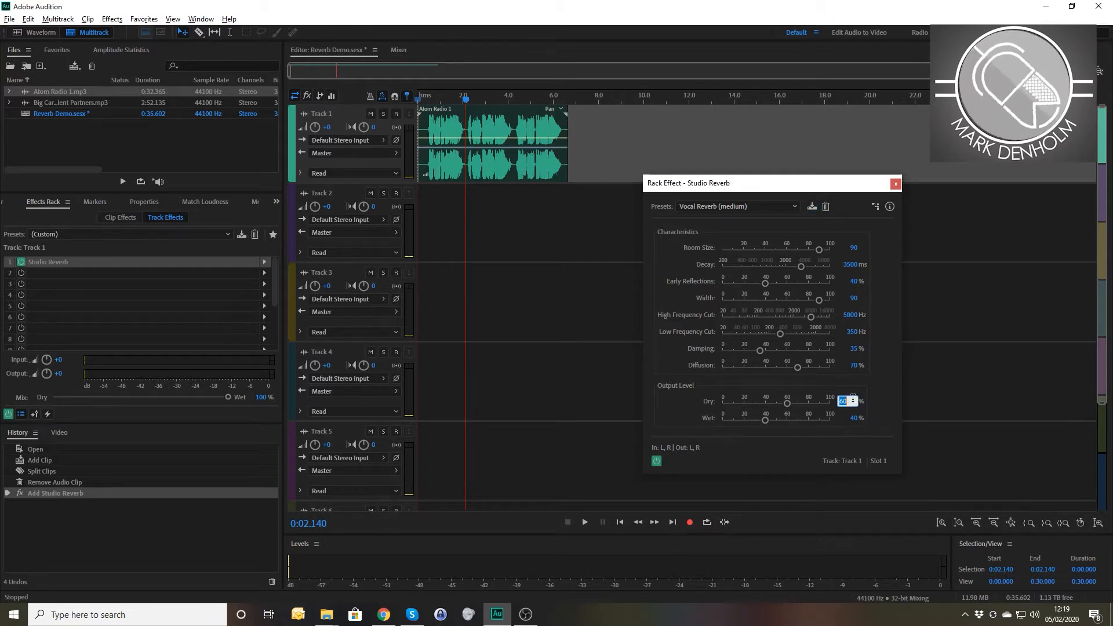
{"action": "type", "text": "100"}
{"action": "key", "text": "Tab"}
{"action": "type", "text": "0"}
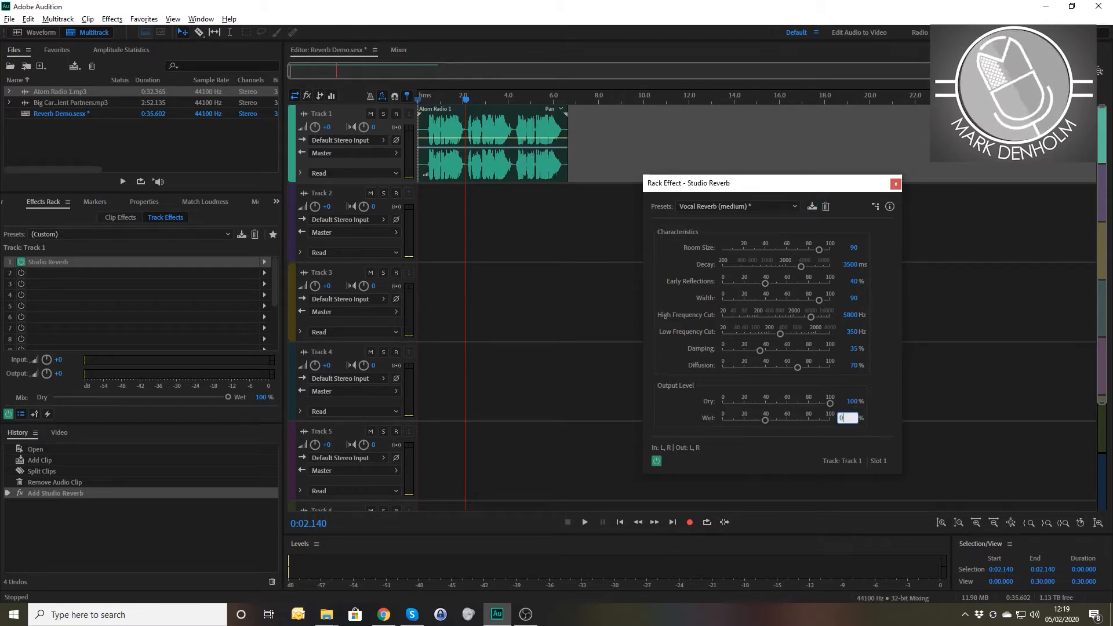
{"action": "key", "text": "Return"}
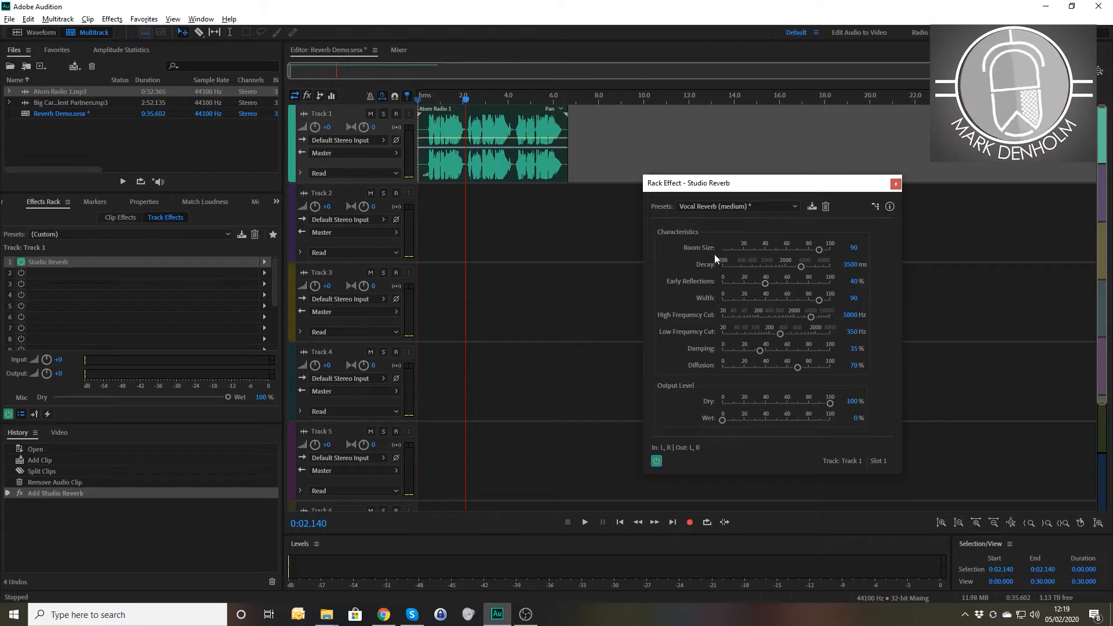
{"action": "key", "text": "space"}
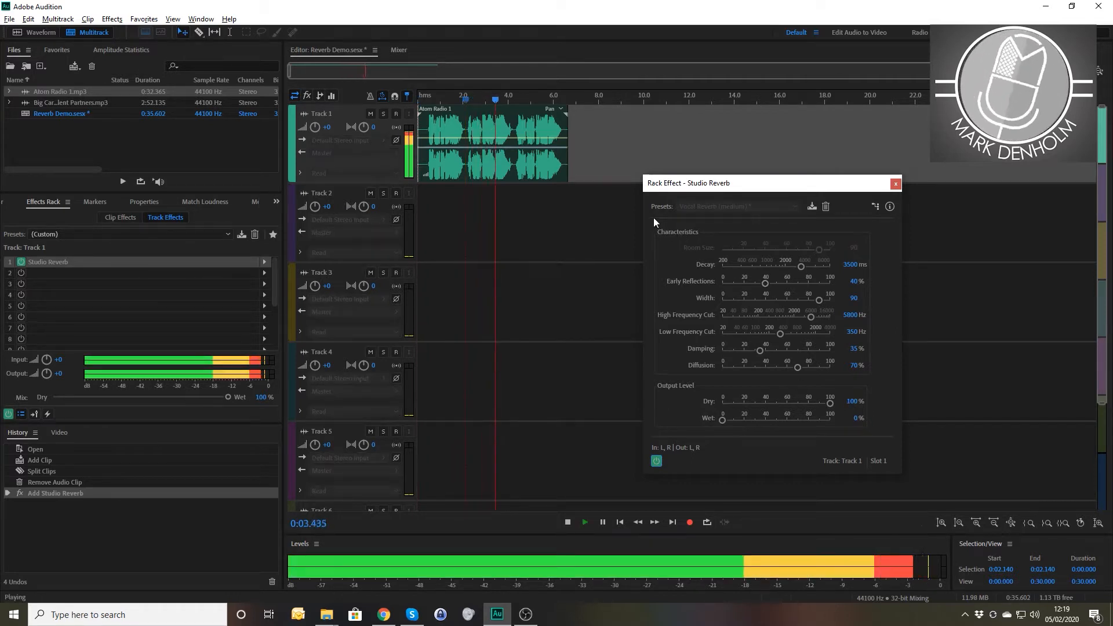
{"action": "key", "text": "space"}
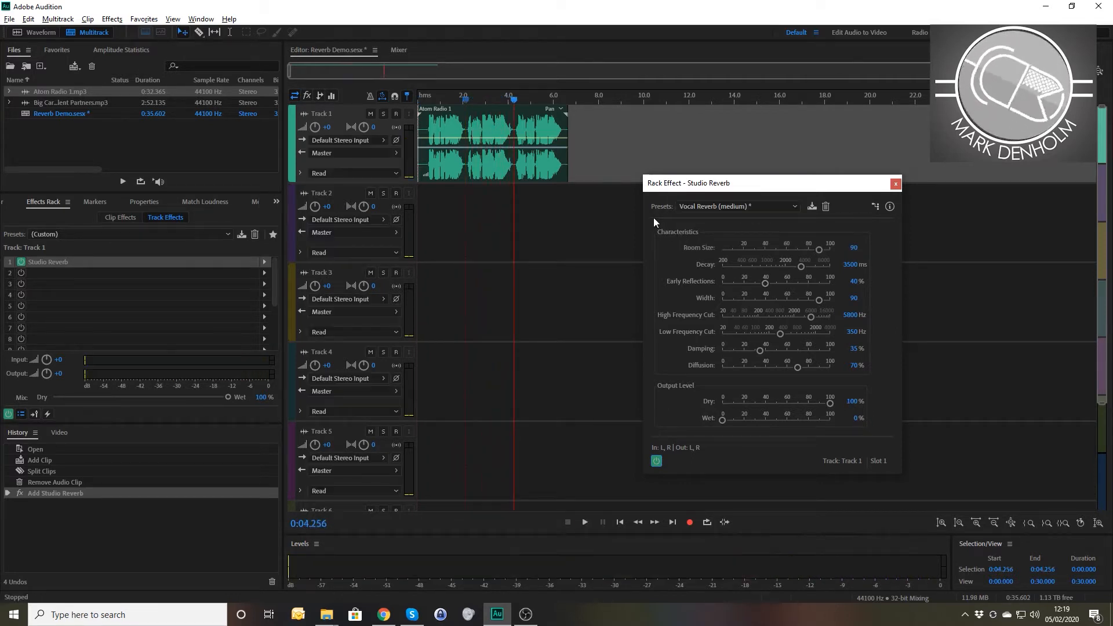
Step: Set the reverb's Dry output level to 0% and Wet to 100%, and audition only the reverberated signal
{"action": "left_click", "coordinate": [848, 401]}
{"action": "type", "text": "0"}
{"action": "key", "text": "Return"}
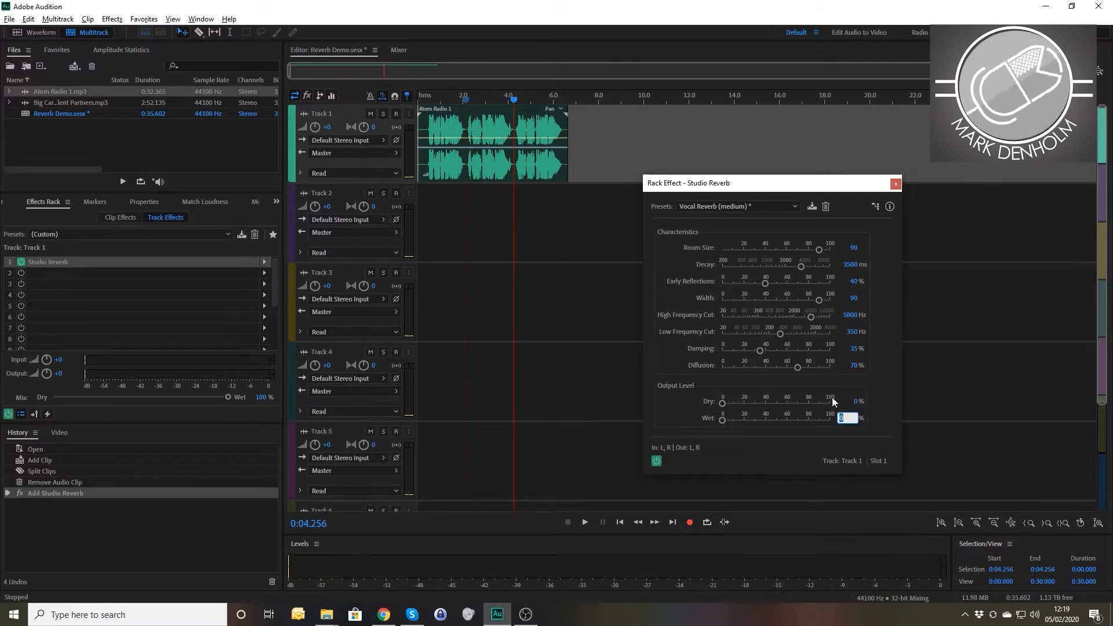
{"action": "type", "text": "100"}
{"action": "key", "text": "Return"}
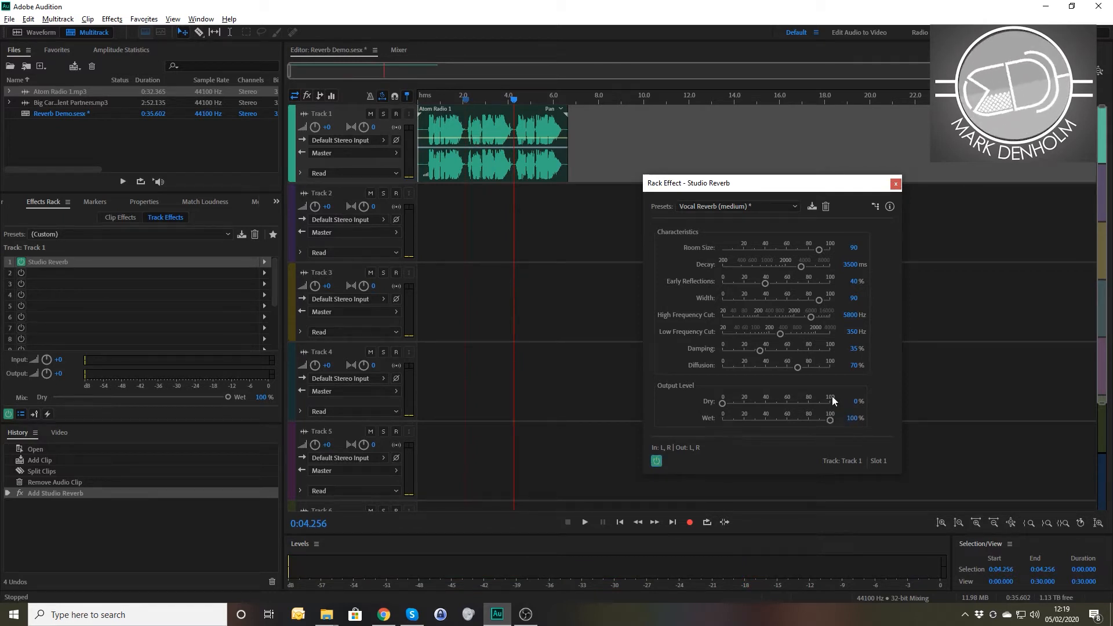
{"action": "key", "text": "space"}
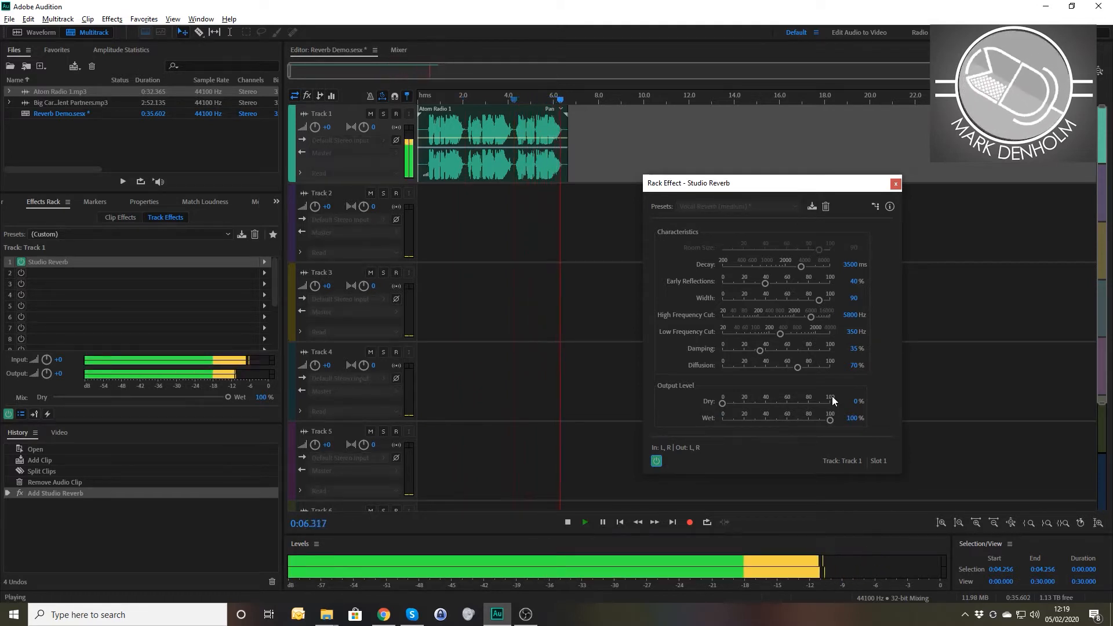
{"action": "key", "text": "space"}
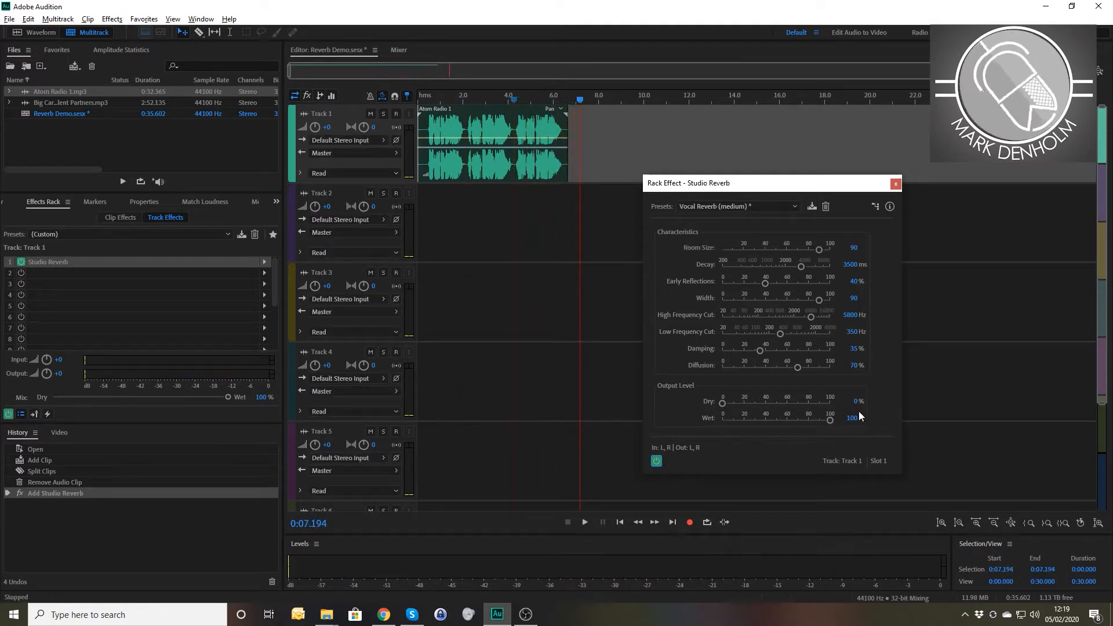
Step: Set the Studio Reverb output levels to 100% Dry and 25% Wet
{"action": "left_click", "coordinate": [856, 401]}
{"action": "type", "text": "100"}
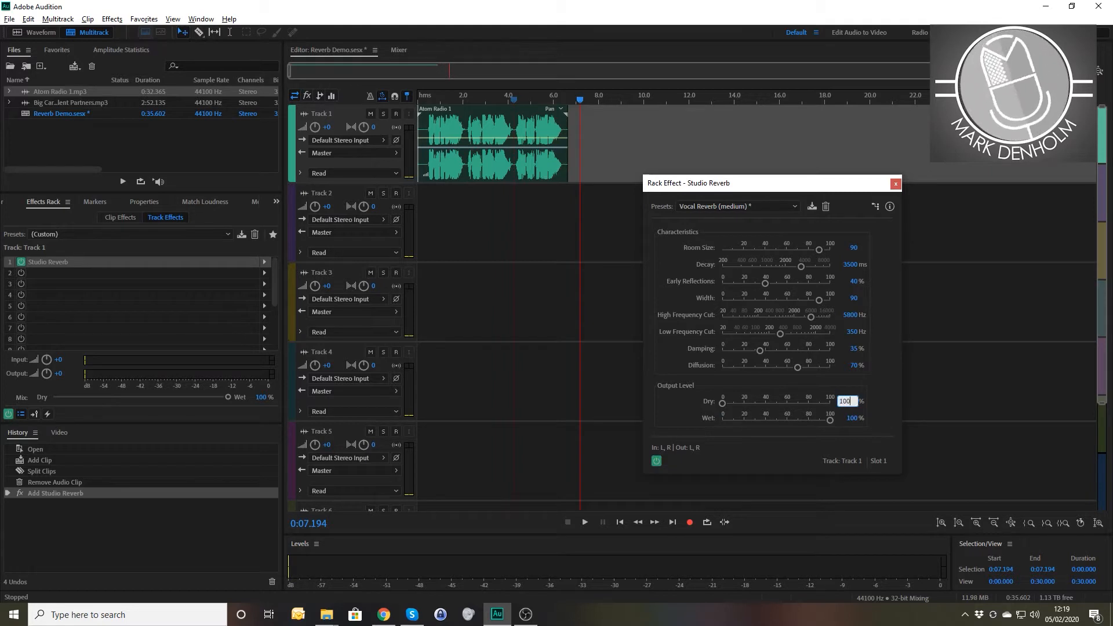
{"action": "key", "text": "Tab"}
{"action": "type", "text": "25"}
{"action": "key", "text": "Return"}
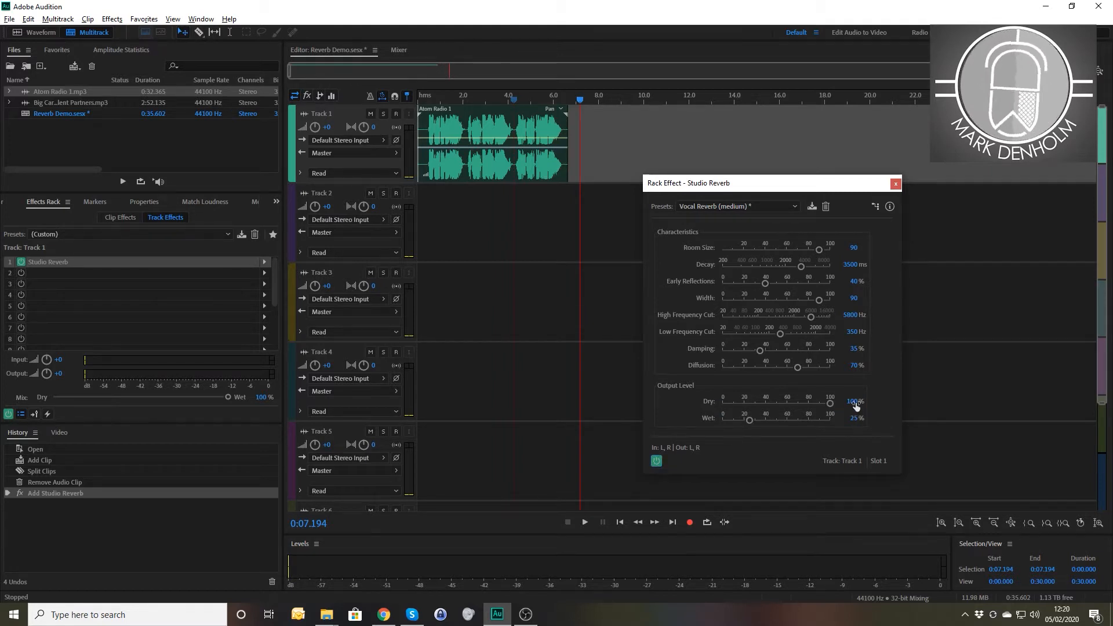
Step: Play the clip from near its beginning to hear the reverb mix, and close the Studio Reverb window
{"action": "left_click", "coordinate": [424, 96]}
{"action": "key", "text": "space"}
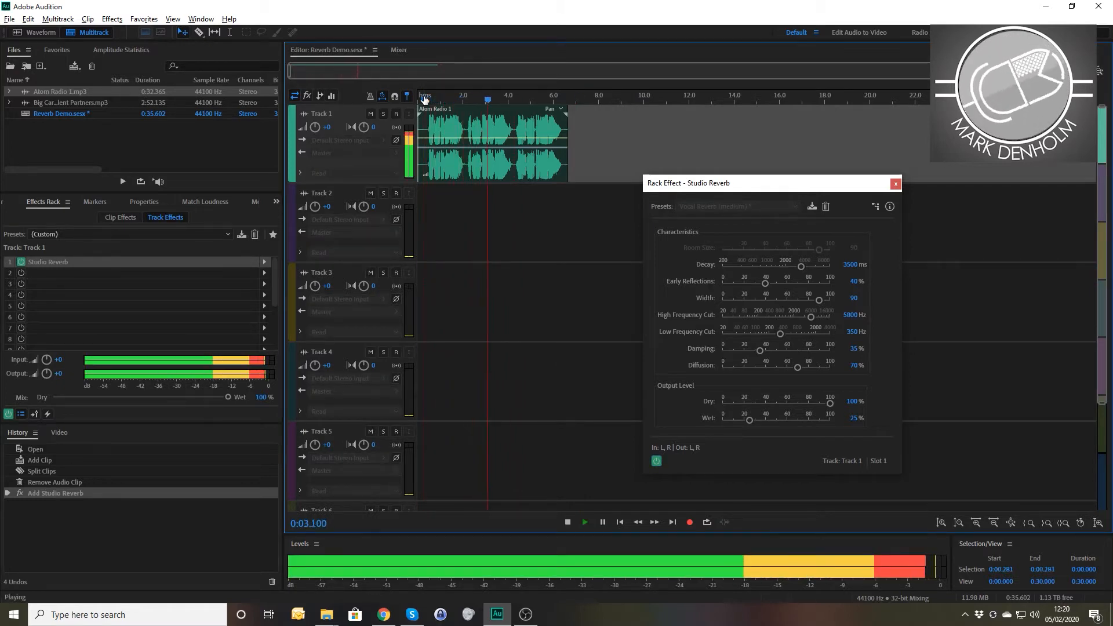
{"action": "left_click", "coordinate": [895, 183]}
{"action": "key", "text": "space"}
Step: Mix down the entire Reverb Demo session to a new audio file
{"action": "right_click", "coordinate": [719, 238]}
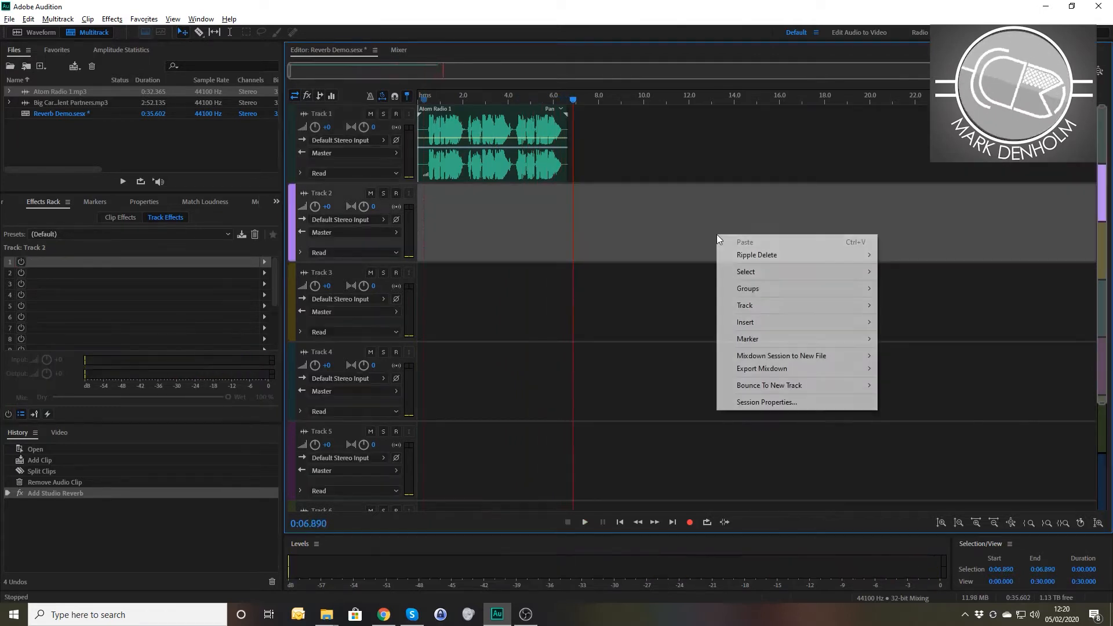
{"action": "mouse_move", "coordinate": [789, 356]}
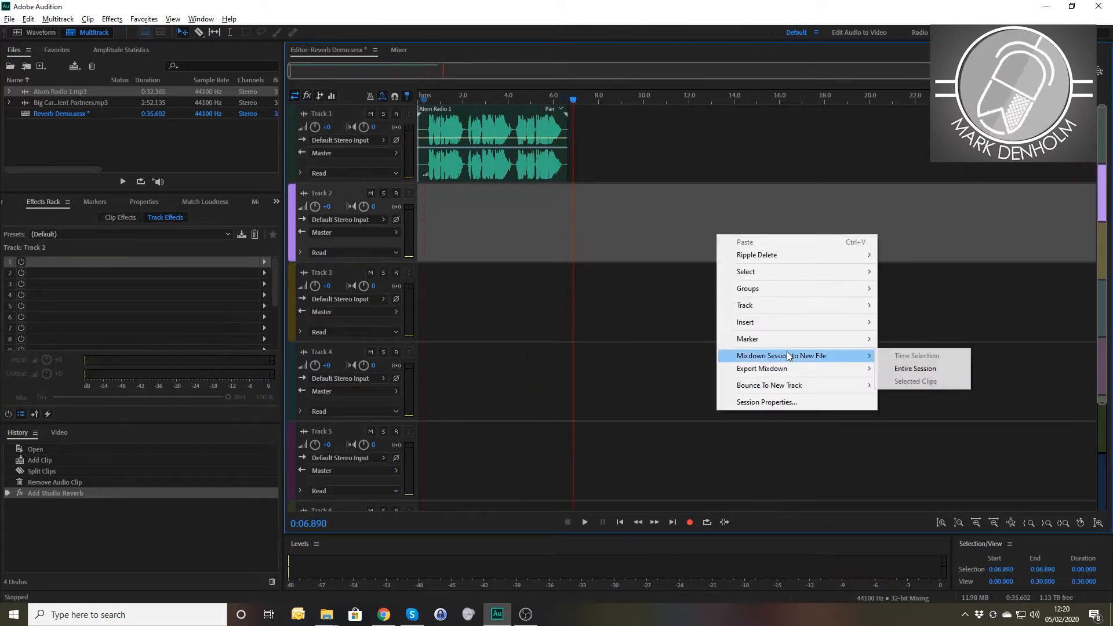
{"action": "left_click", "coordinate": [915, 370]}
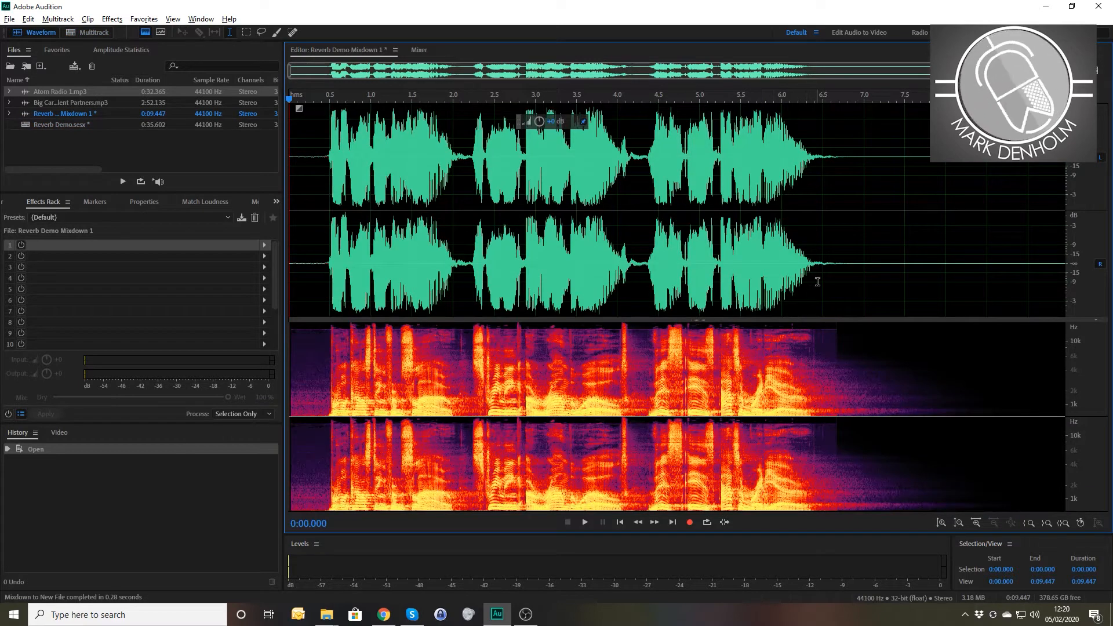
Step: Play the reverb tail at the end of the mixdown, starting from about 6.4 s
{"action": "left_click", "coordinate": [818, 281]}
{"action": "key", "text": "space"}
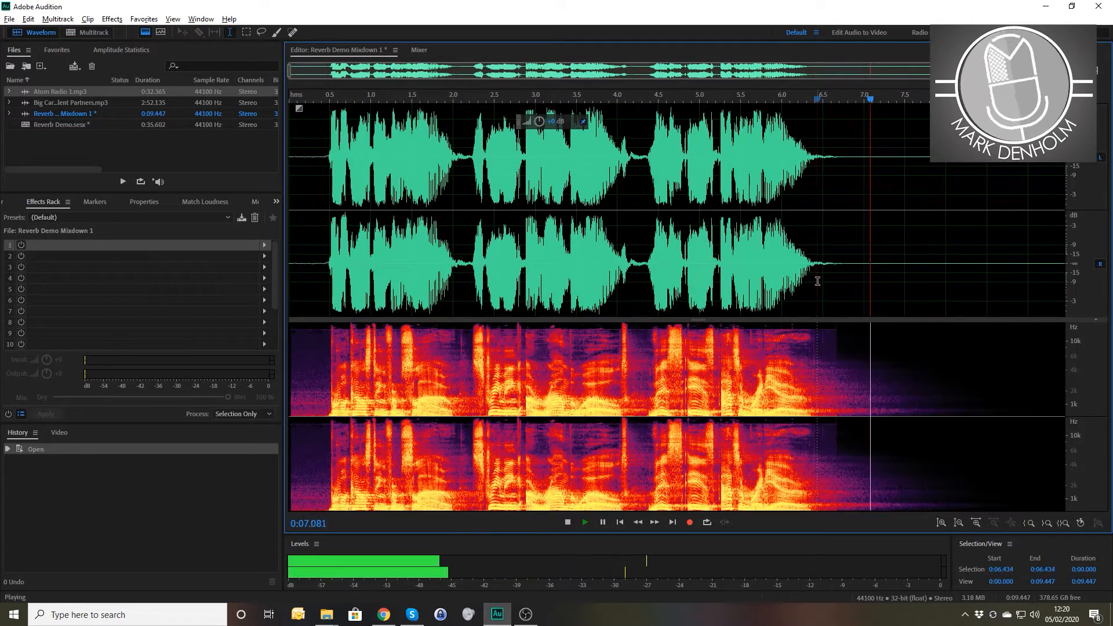
{"action": "key", "text": "space"}
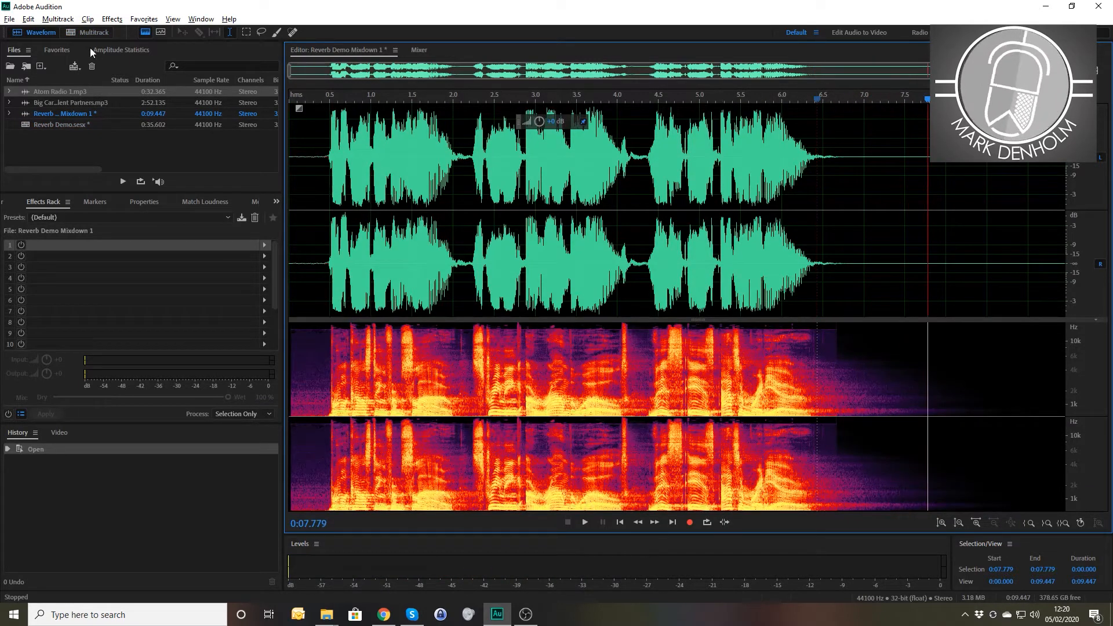
Step: Return to the multitrack session and copy the Atom Radio 1 clip further along Track 1, starting at about 9.5 s
{"action": "left_click", "coordinate": [89, 33]}
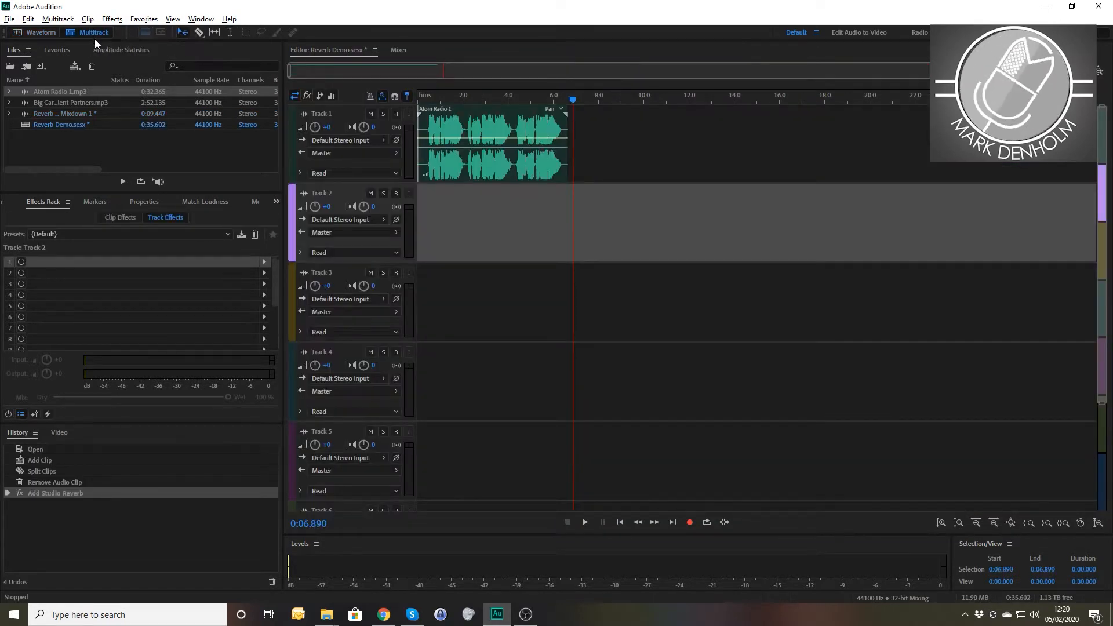
{"action": "left_click_drag", "start_coordinate": [485, 124], "coordinate": [693, 144]}
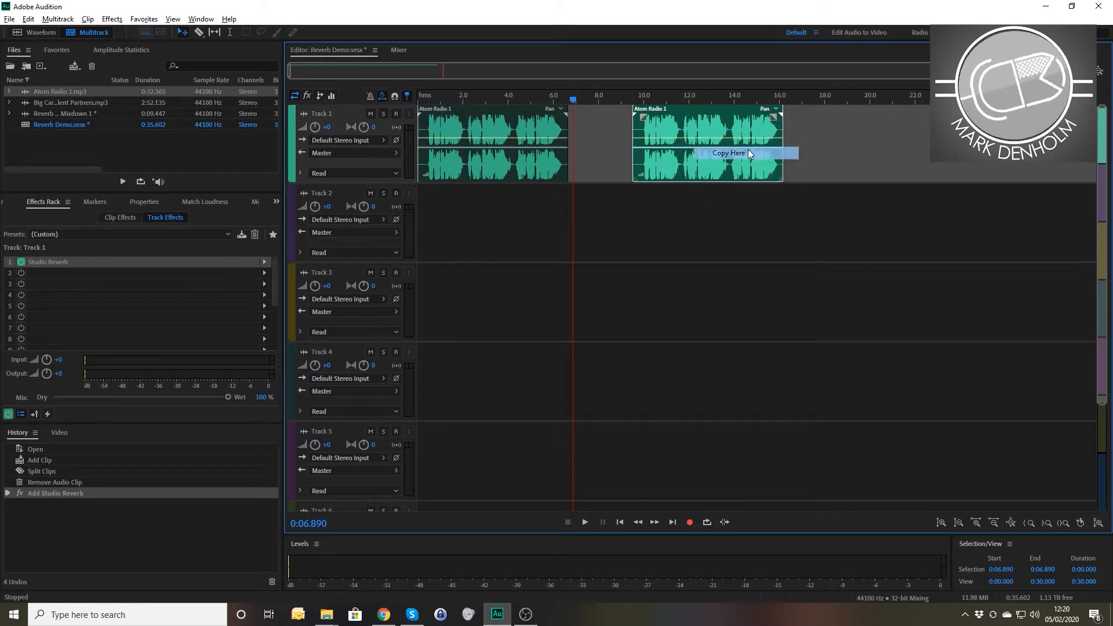
{"action": "left_click", "coordinate": [728, 153]}
Step: Split the copied clip at 0:13.808, just before its last phrase, and play the split-off section
{"action": "left_click", "coordinate": [728, 96]}
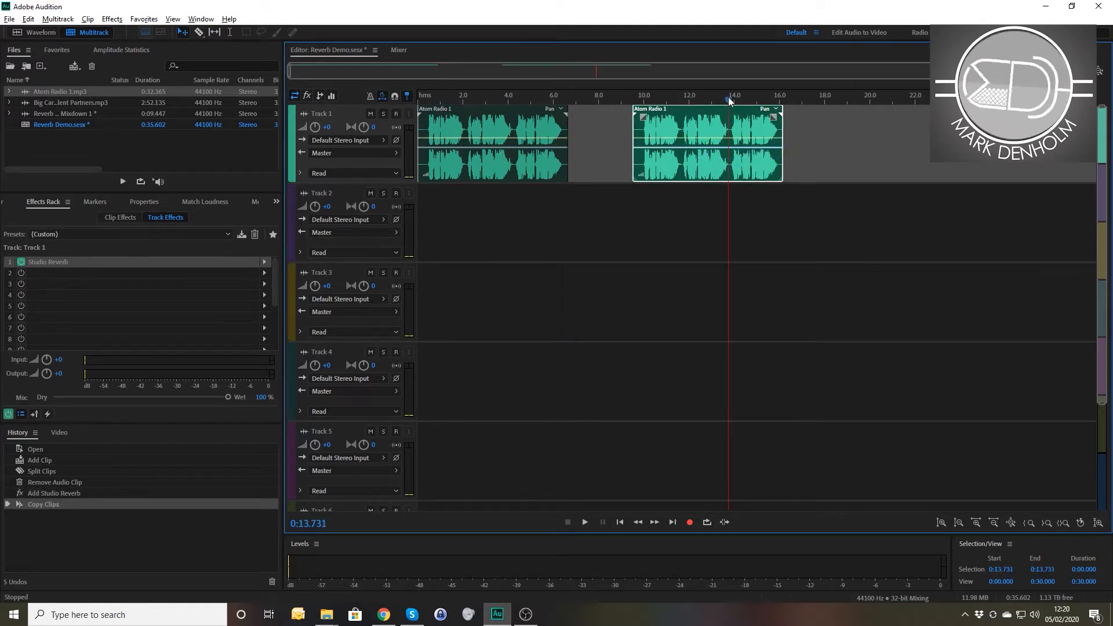
{"action": "left_click_drag", "start_coordinate": [729, 98], "coordinate": [730, 100]}
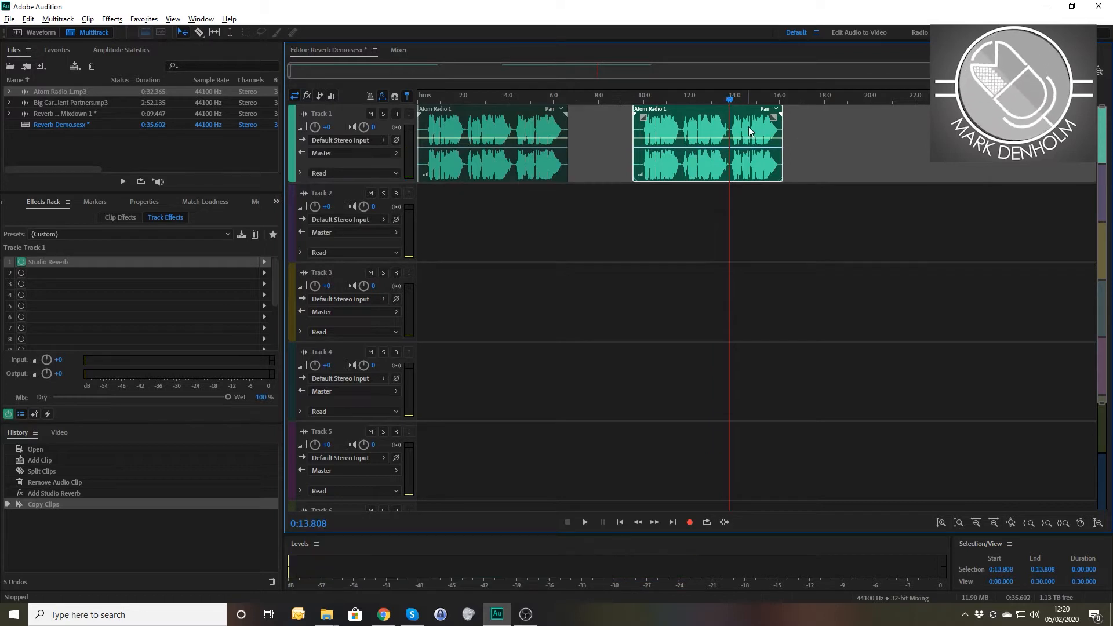
{"action": "key", "text": "ctrl+k"}
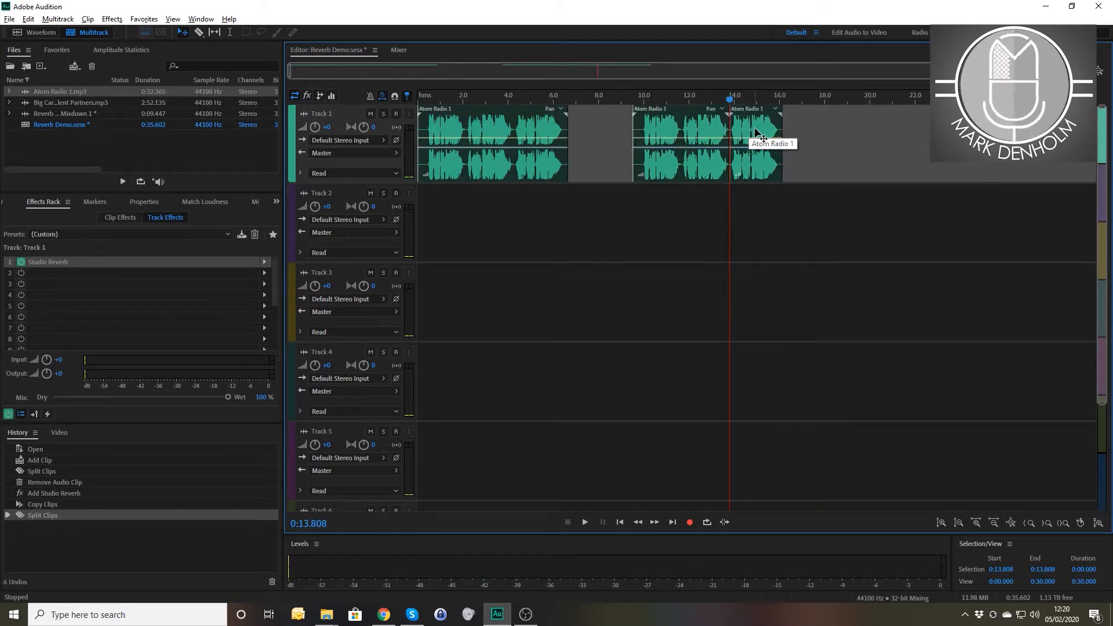
{"action": "key", "text": "space"}
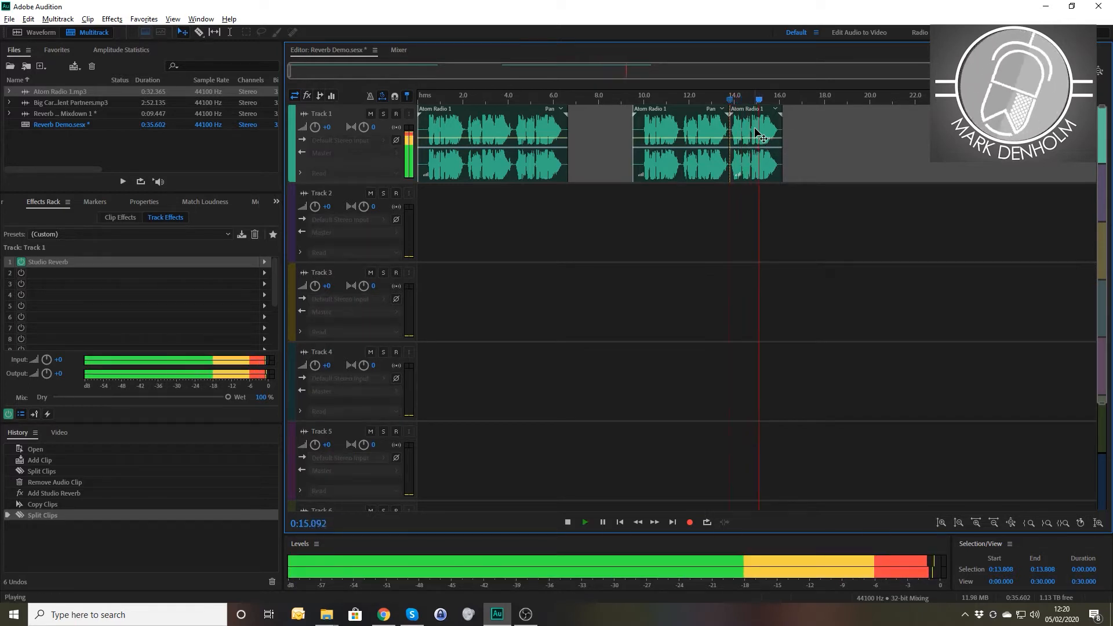
{"action": "key", "text": "space"}
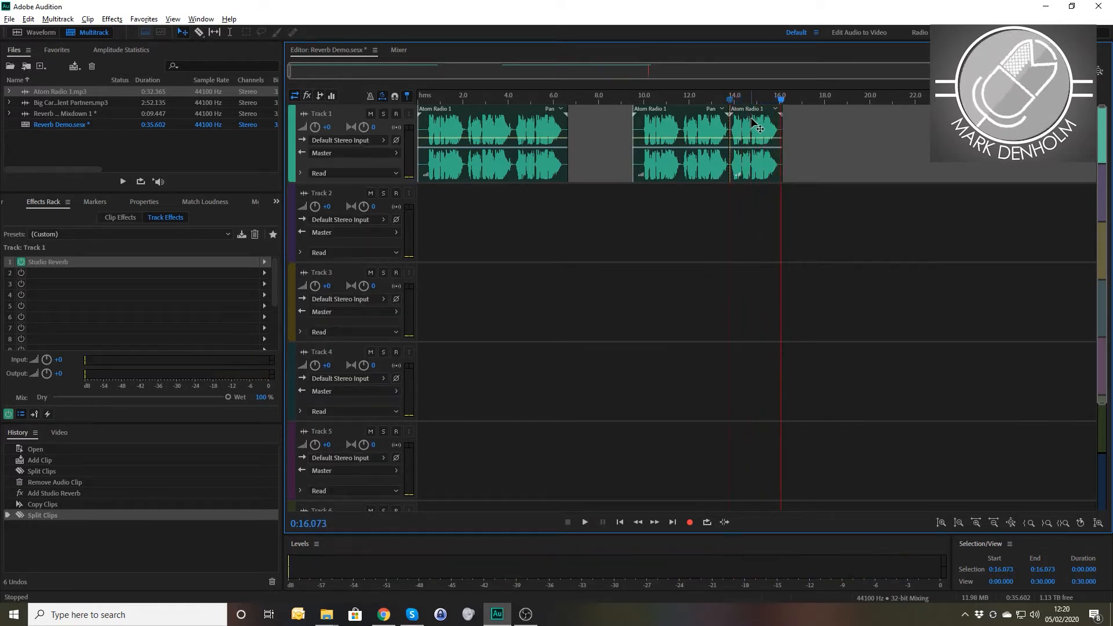
Step: Place a unique copy of the split-off end section on Track 2 at the same time position and open it for waveform editing
{"action": "left_click", "coordinate": [752, 121]}
{"action": "left_click_drag", "start_coordinate": [753, 121], "coordinate": [736, 214]}
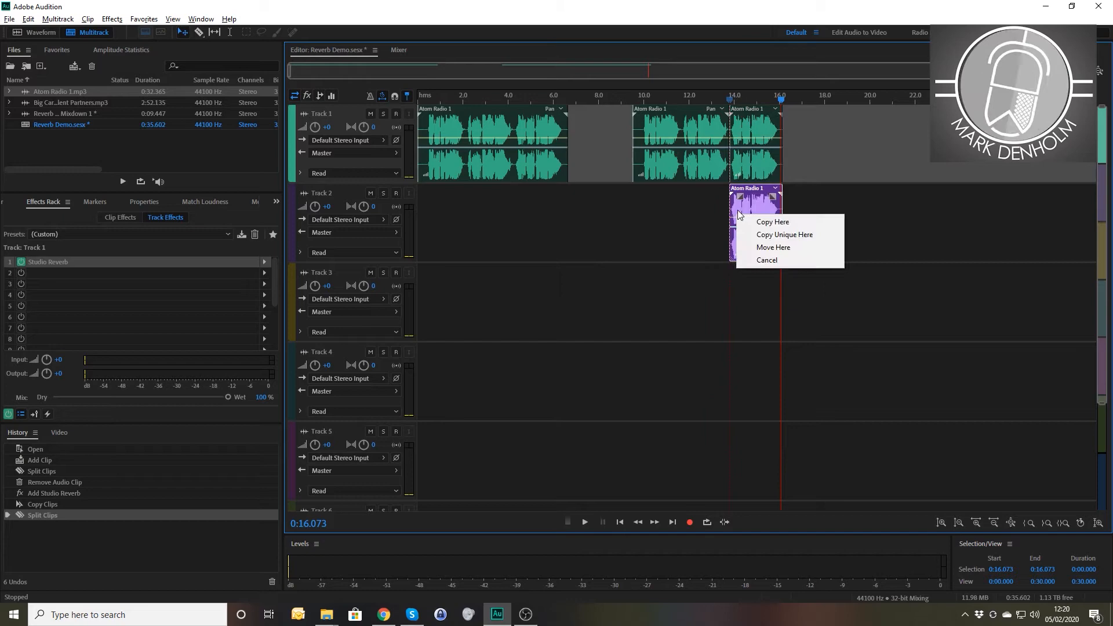
{"action": "left_click", "coordinate": [771, 239]}
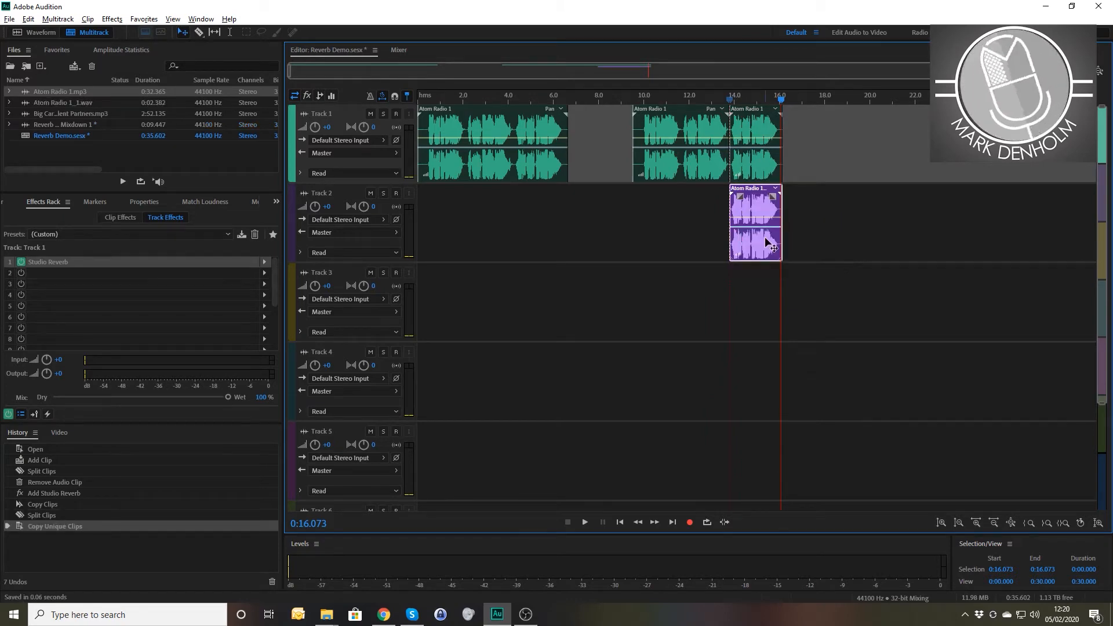
{"action": "double_click", "coordinate": [755, 207]}
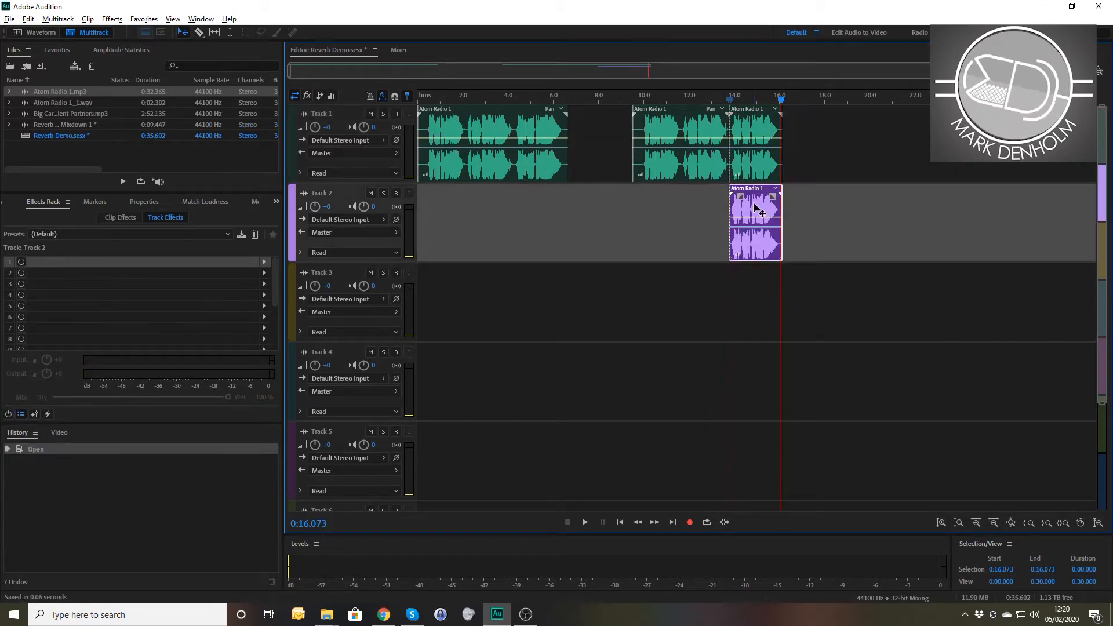
{"action": "key", "text": "space"}
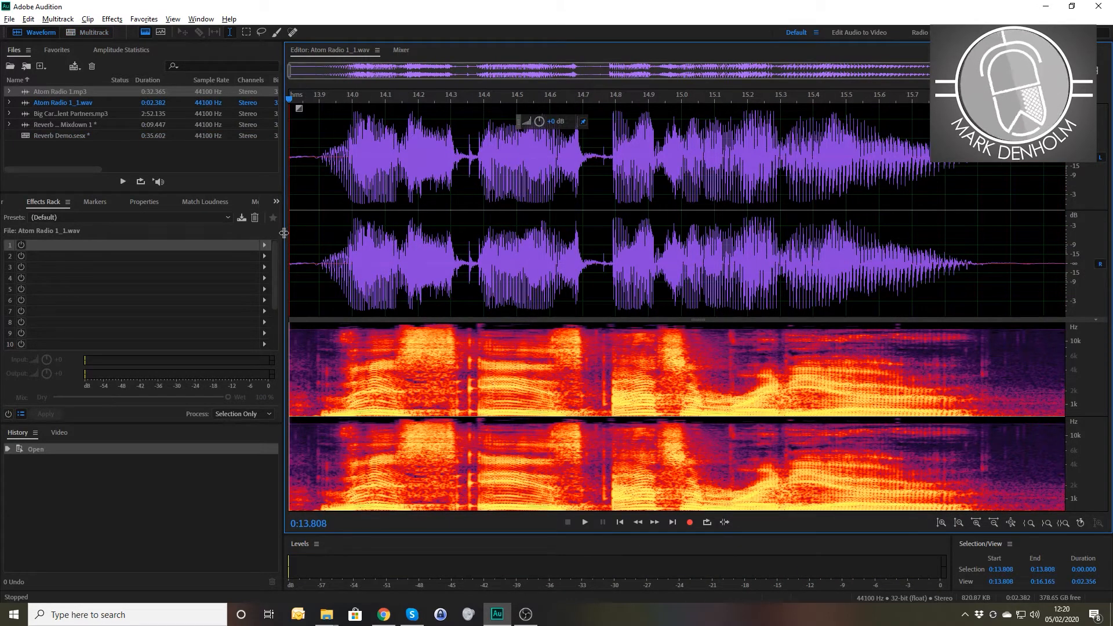
Step: Insert 10 seconds of silence at the start of the Atom Radio 1_1.wav file, accepting the multitrack reference warning
{"action": "left_click", "coordinate": [30, 20]}
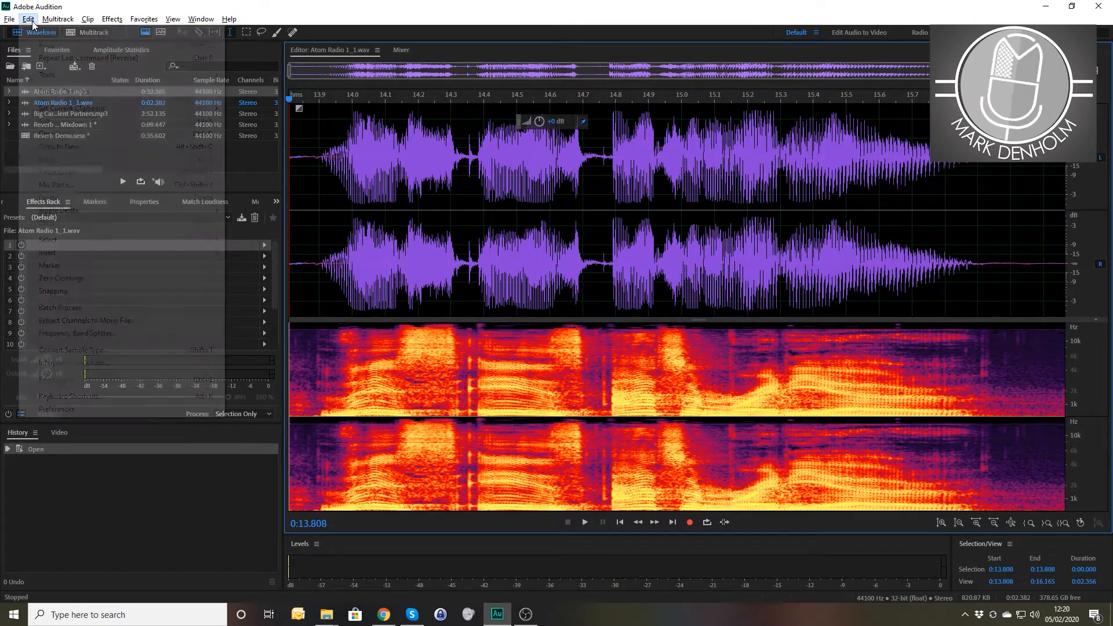
{"action": "mouse_move", "coordinate": [77, 257]}
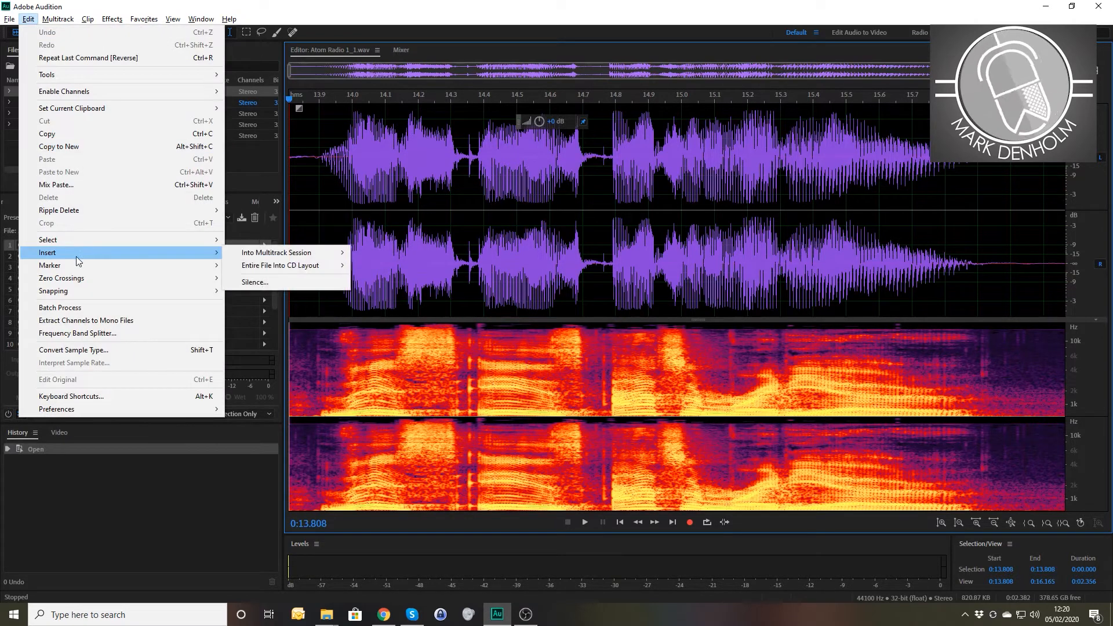
{"action": "left_click", "coordinate": [258, 281]}
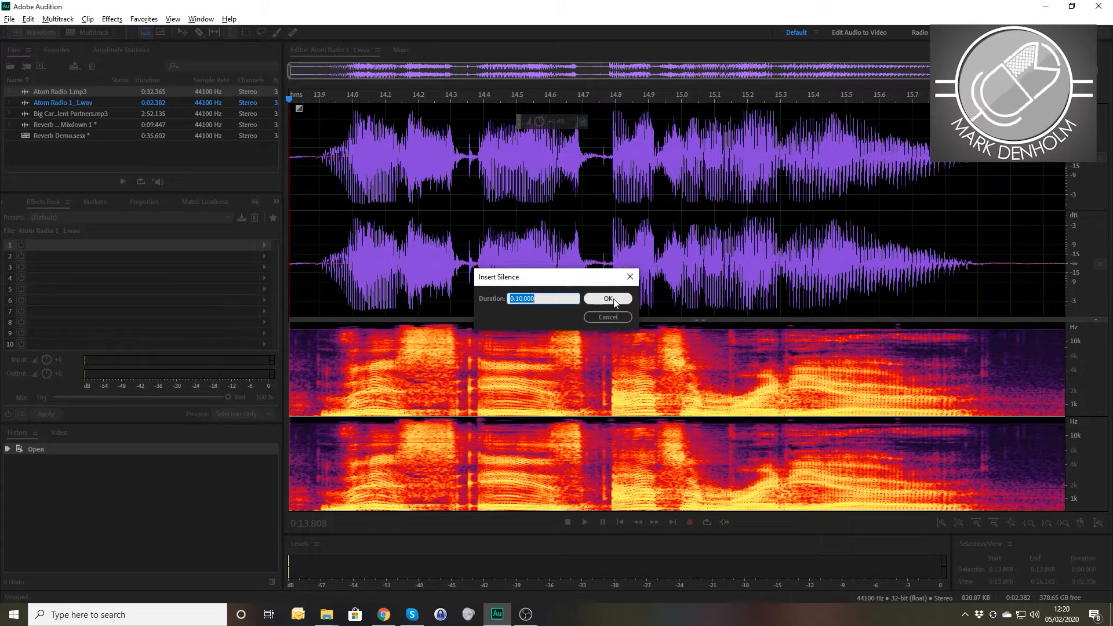
{"action": "left_click", "coordinate": [614, 300]}
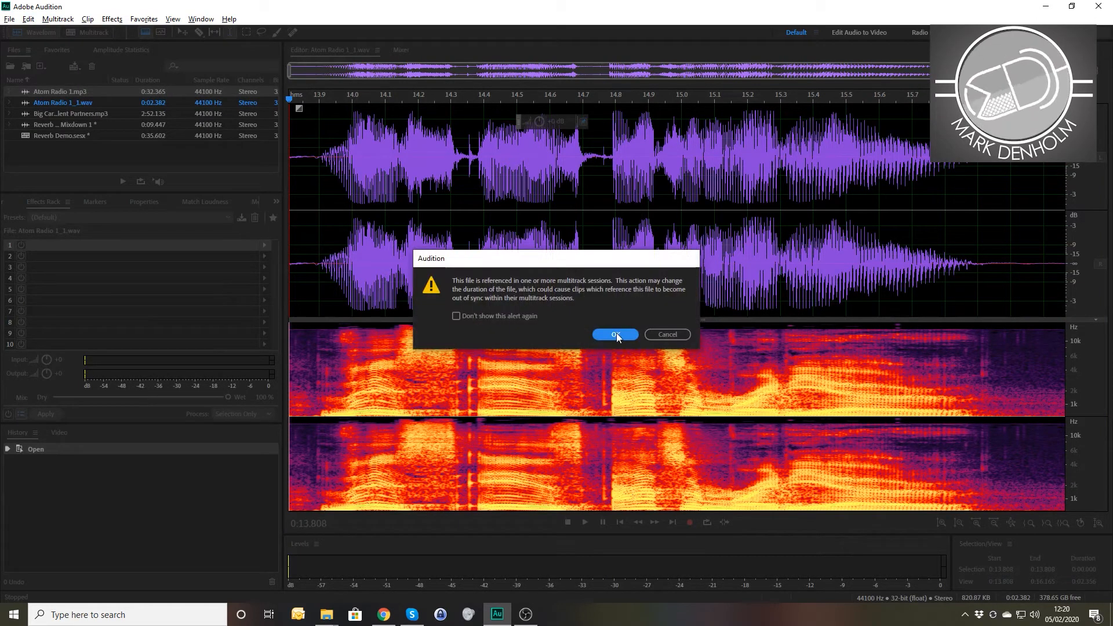
{"action": "left_click", "coordinate": [616, 335]}
{"action": "left_click", "coordinate": [727, 237]}
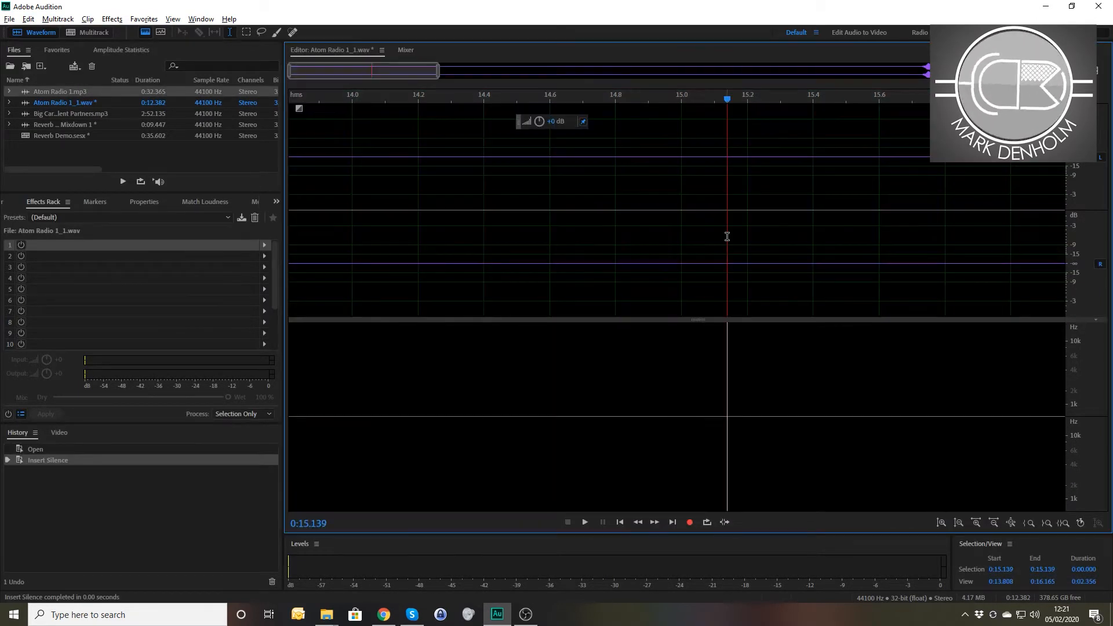
{"action": "scroll", "coordinate": [707, 240], "scroll_direction": "down", "scroll_amount": 5}
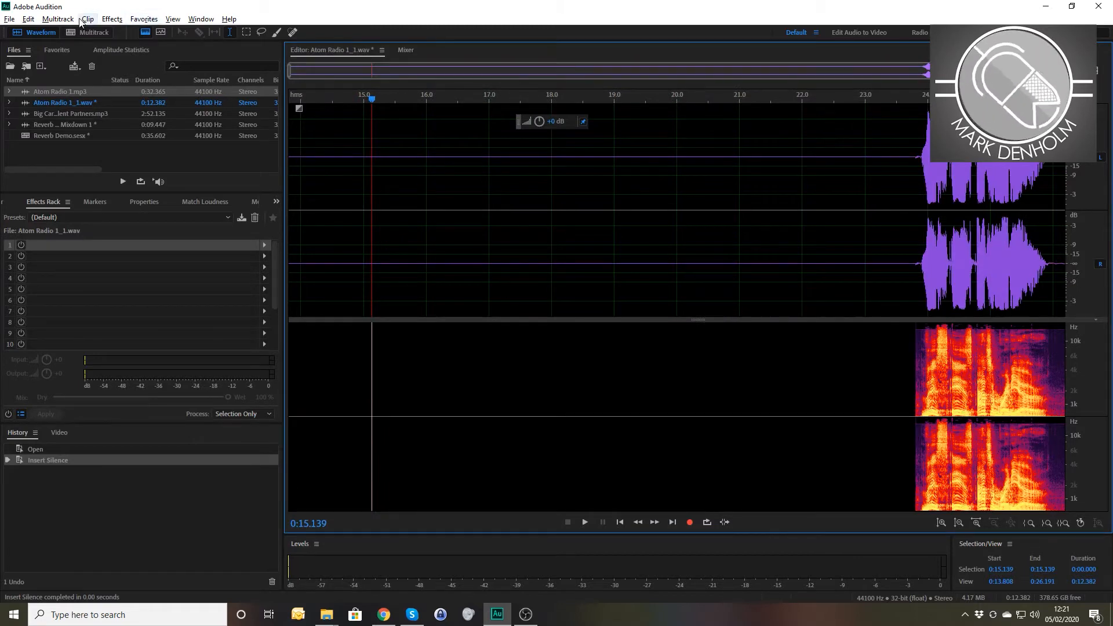
Step: Reverse the whole Atom Radio 1_1.wav file and play the reversed voice from its beginning
{"action": "left_click", "coordinate": [112, 19]}
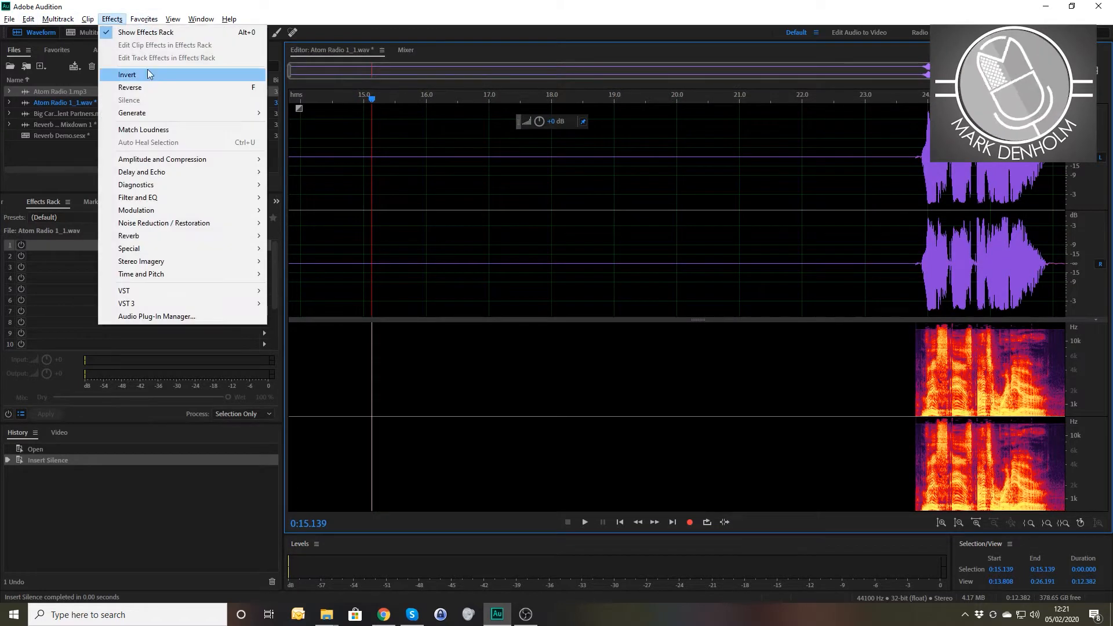
{"action": "left_click", "coordinate": [151, 84]}
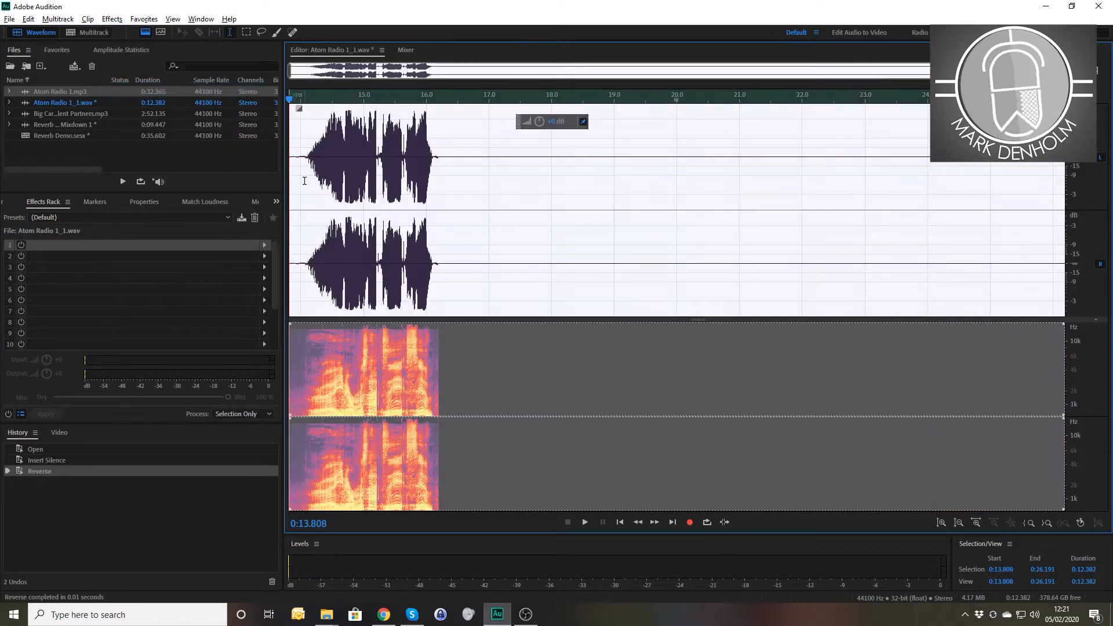
{"action": "left_click", "coordinate": [294, 181]}
{"action": "key", "text": "space"}
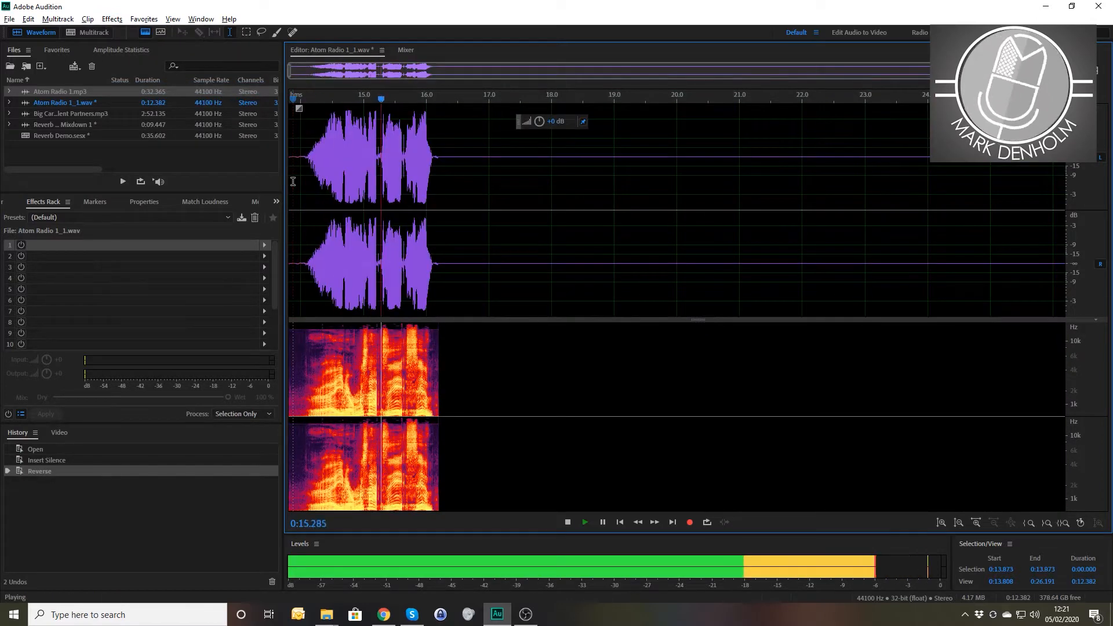
{"action": "key", "text": "space"}
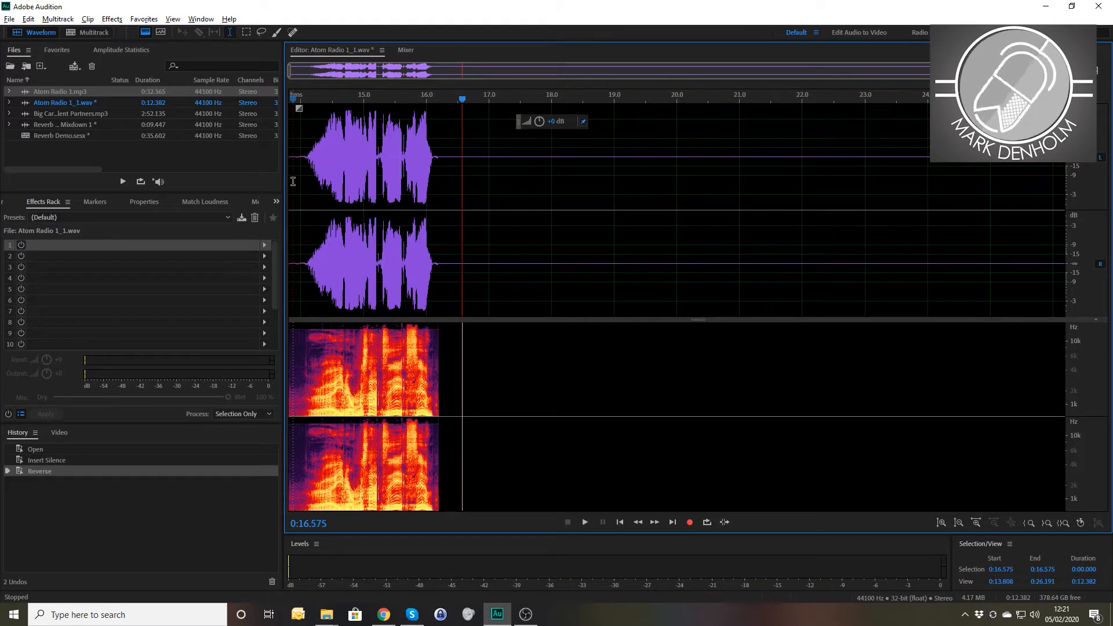
Step: Add Studio Reverb to the first effects slot of the reversed file and choose the Vocal Reverb (medium) preset
{"action": "left_click", "coordinate": [264, 245]}
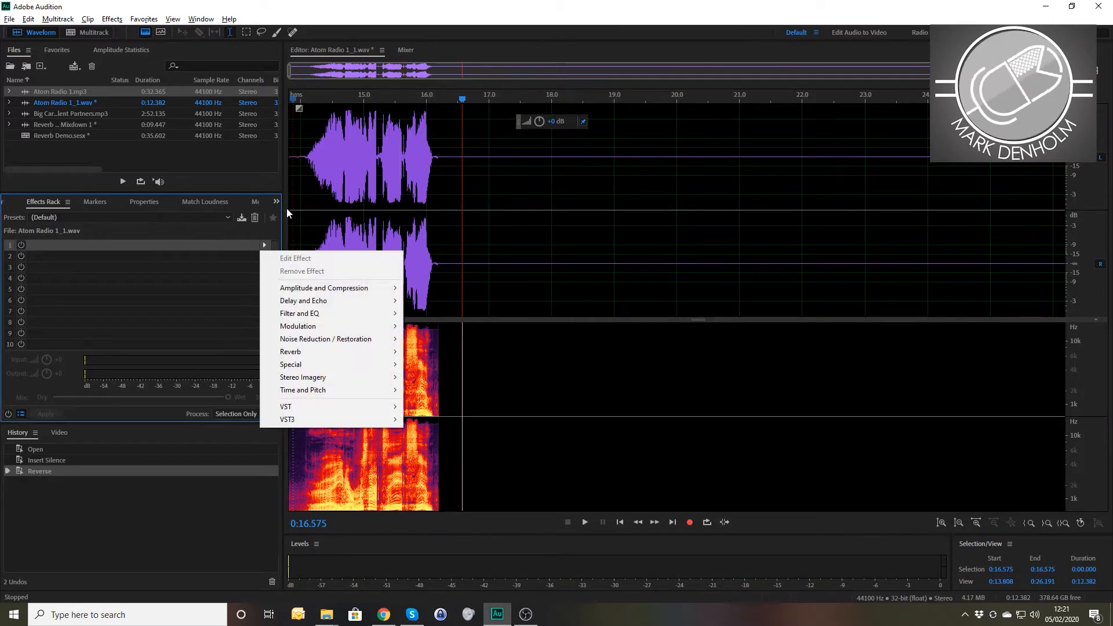
{"action": "mouse_move", "coordinate": [338, 357]}
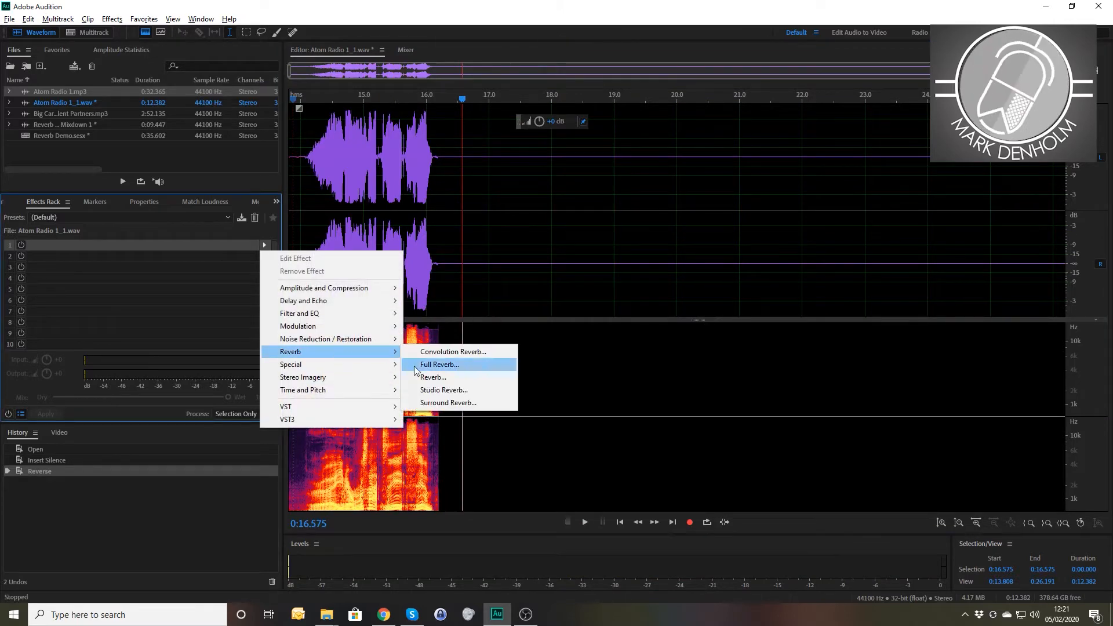
{"action": "left_click", "coordinate": [448, 393]}
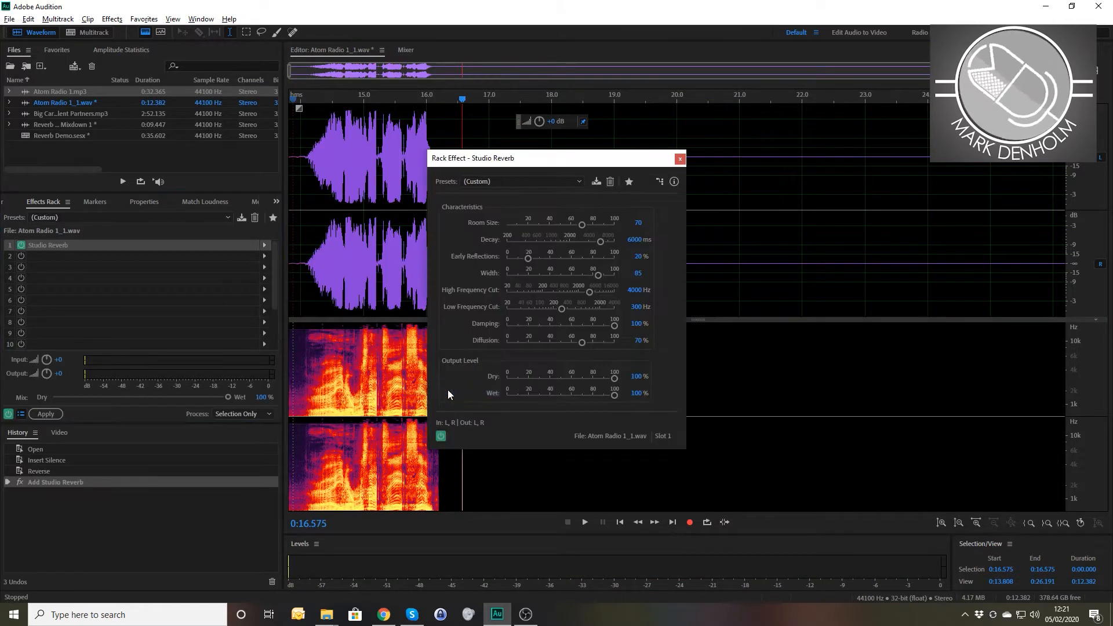
{"action": "left_click", "coordinate": [539, 181]}
{"action": "left_click", "coordinate": [539, 362]}
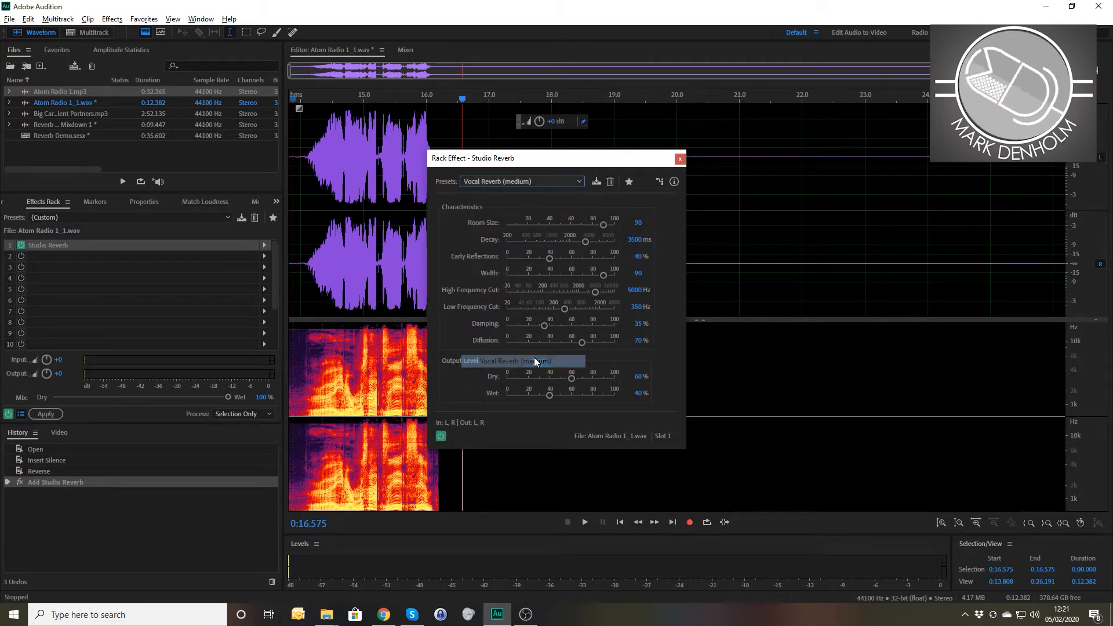
Step: Set the reverb's Dry output level to 100%, close its settings, and apply the effects rack to the file
{"action": "left_click", "coordinate": [638, 377]}
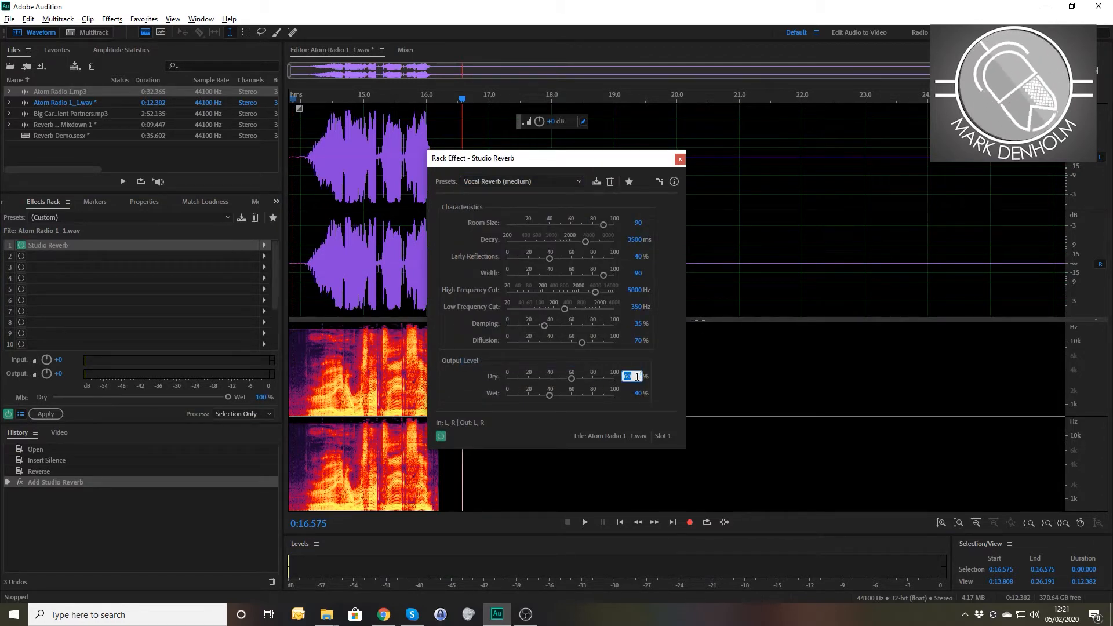
{"action": "key", "text": "Tab"}
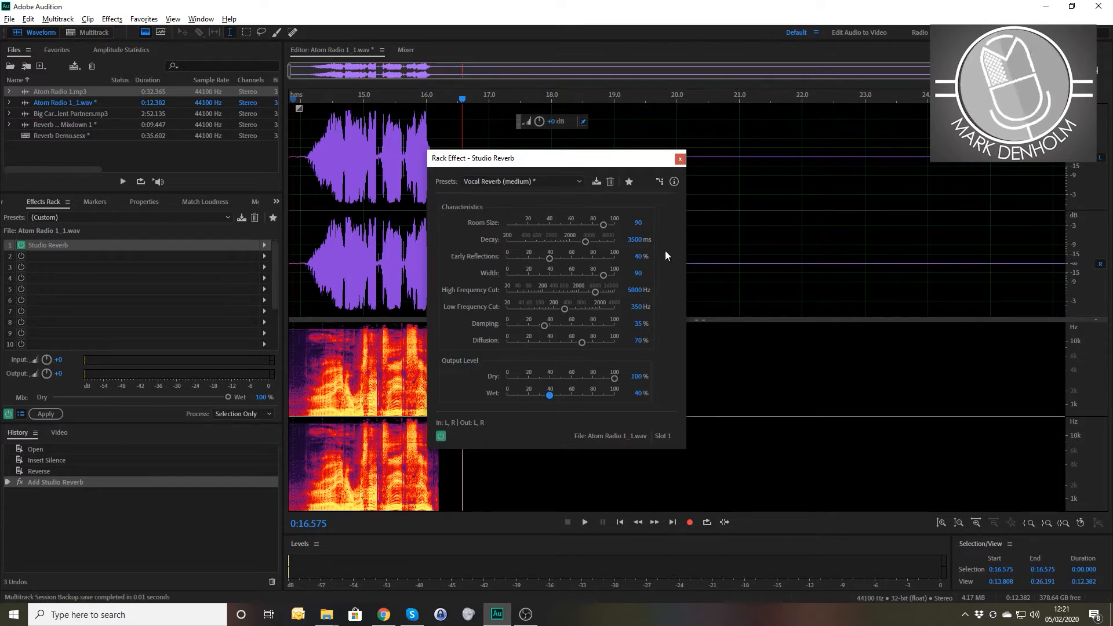
{"action": "left_click", "coordinate": [680, 159]}
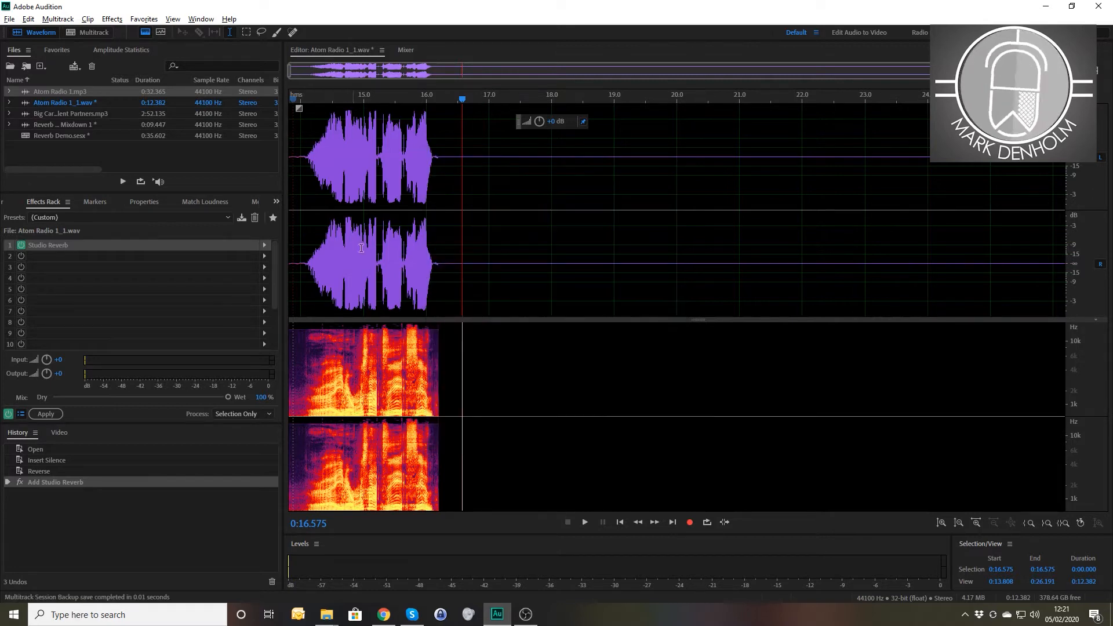
{"action": "left_click", "coordinate": [41, 419]}
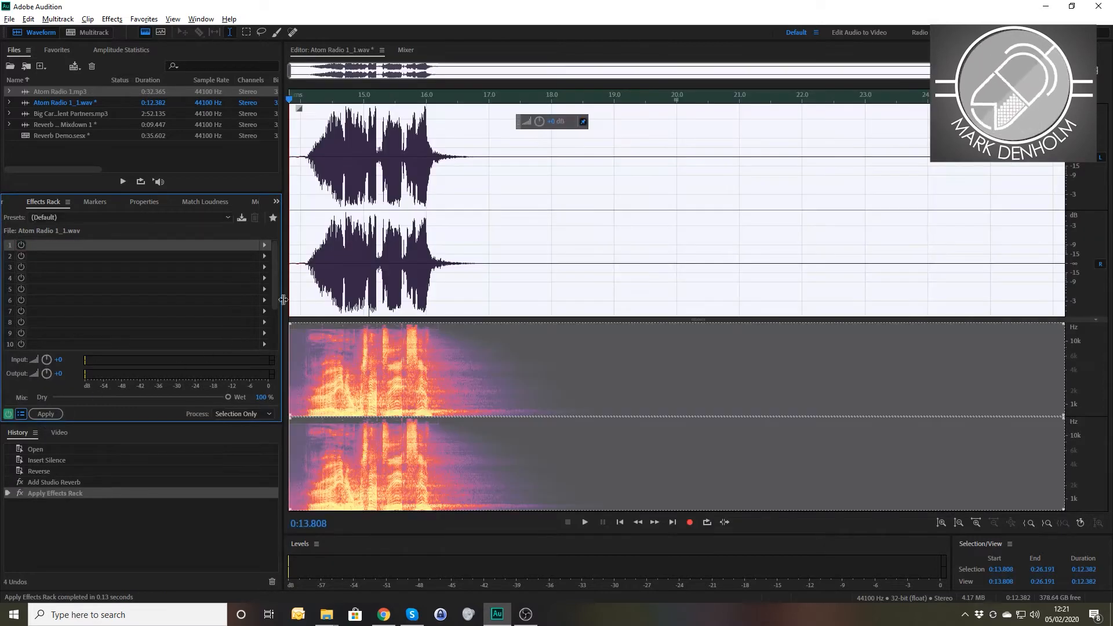
Step: Play the reversed voice from about 15 s to hear the applied reverb and its tail
{"action": "left_click", "coordinate": [361, 263]}
{"action": "key", "text": "space"}
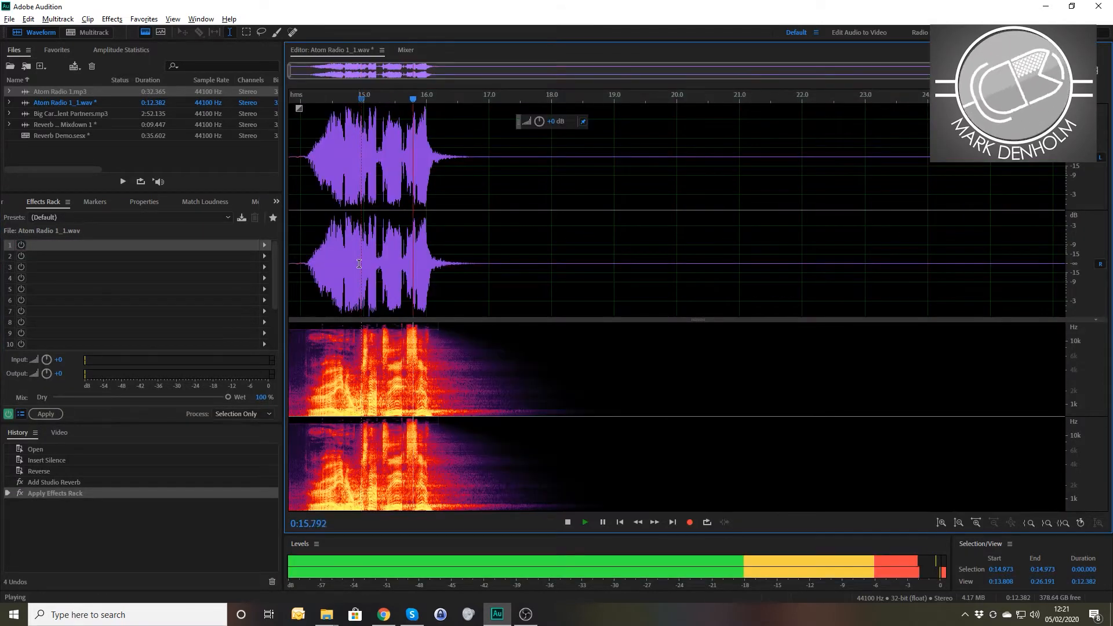
{"action": "key", "text": "space"}
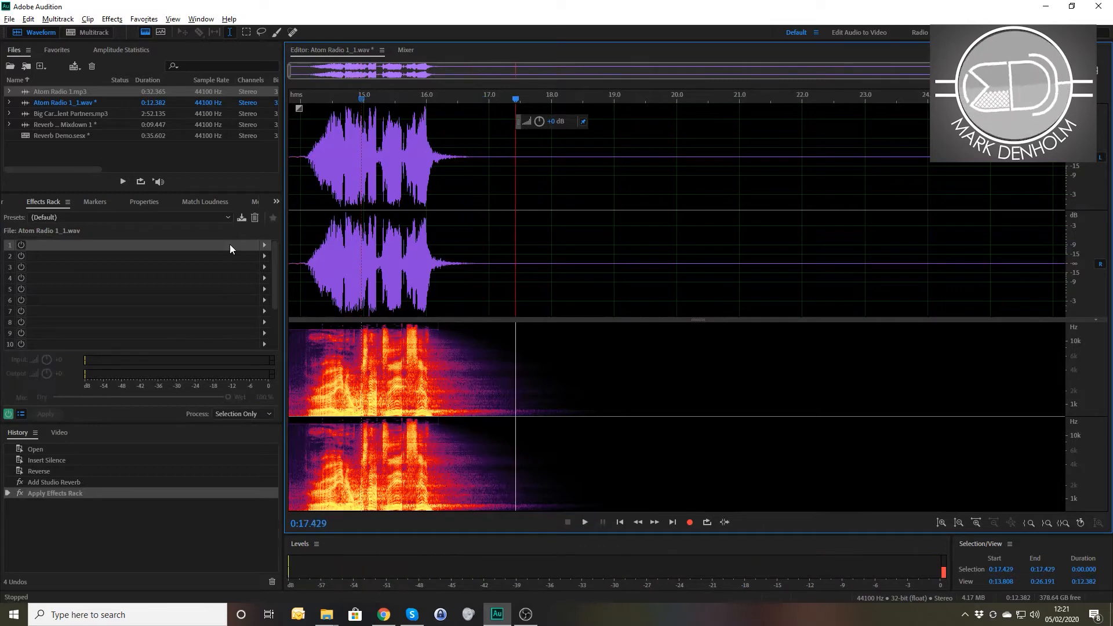
Step: Reverse the reverberated file again and play it from about 22.9 s, where the reverb builds up before the voice
{"action": "left_click", "coordinate": [30, 23]}
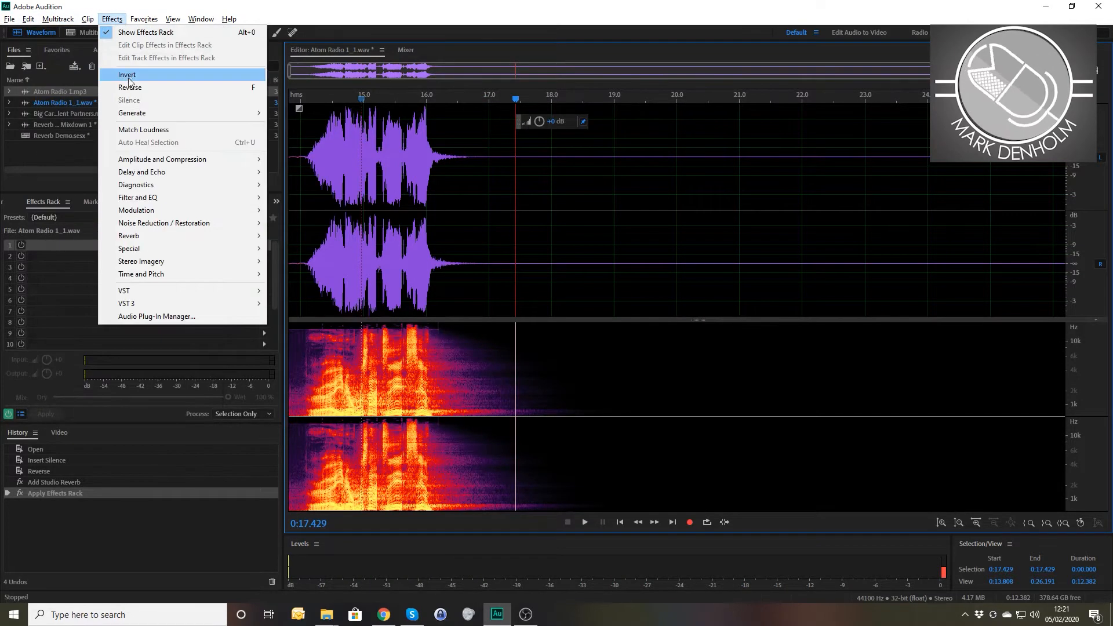
{"action": "left_click", "coordinate": [129, 87]}
{"action": "left_click", "coordinate": [860, 180]}
{"action": "key", "text": "space"}
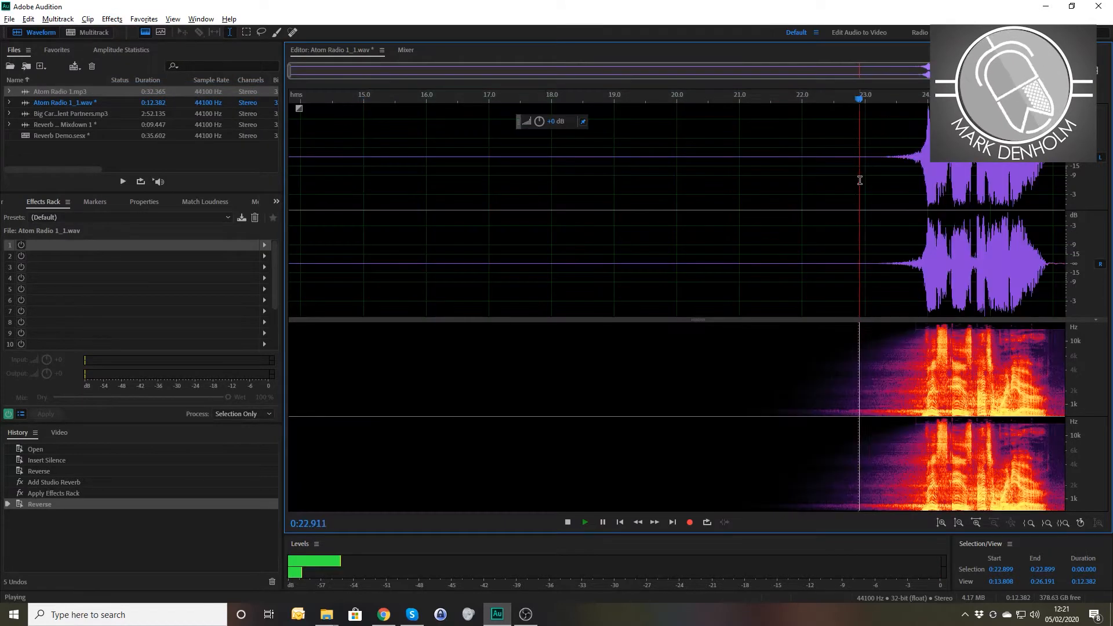
Step: Replay the re-reversed reverb file from about 22.9 s to hear the build-up leading into the voice
{"action": "key", "text": "space"}
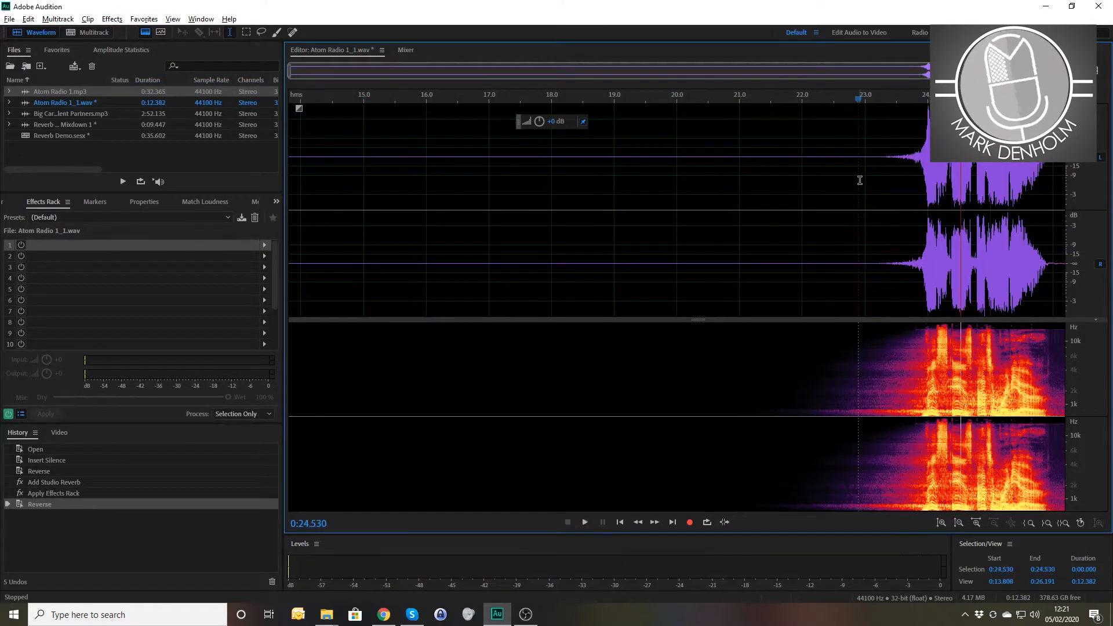
{"action": "left_click", "coordinate": [860, 180]}
{"action": "key", "text": "space"}
{"action": "key", "text": "space"}
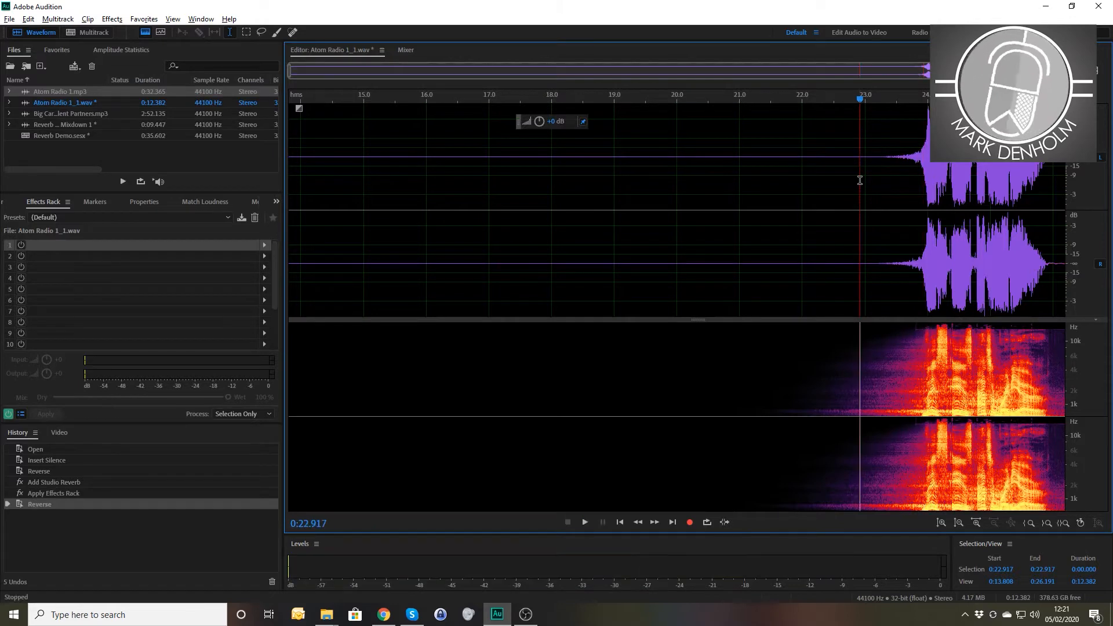
{"action": "key", "text": "space"}
{"action": "key", "text": "space"}
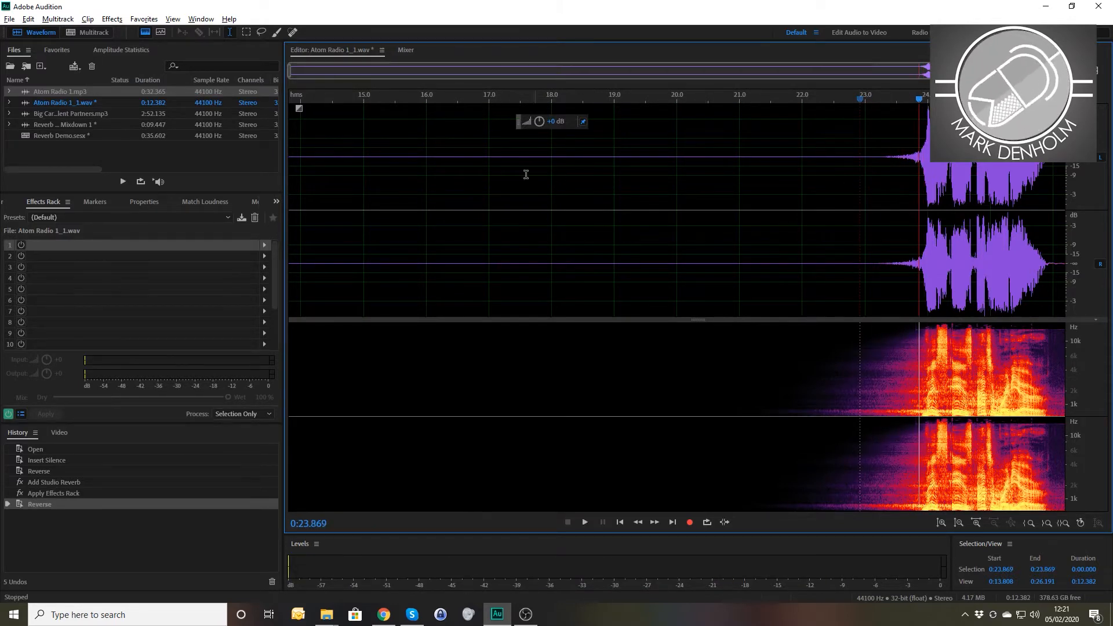
Step: Return to the Reverb Demo session, extend the reverb clip on Track 2 and align it with the matching last phrase on Track 1
{"action": "left_click", "coordinate": [80, 34]}
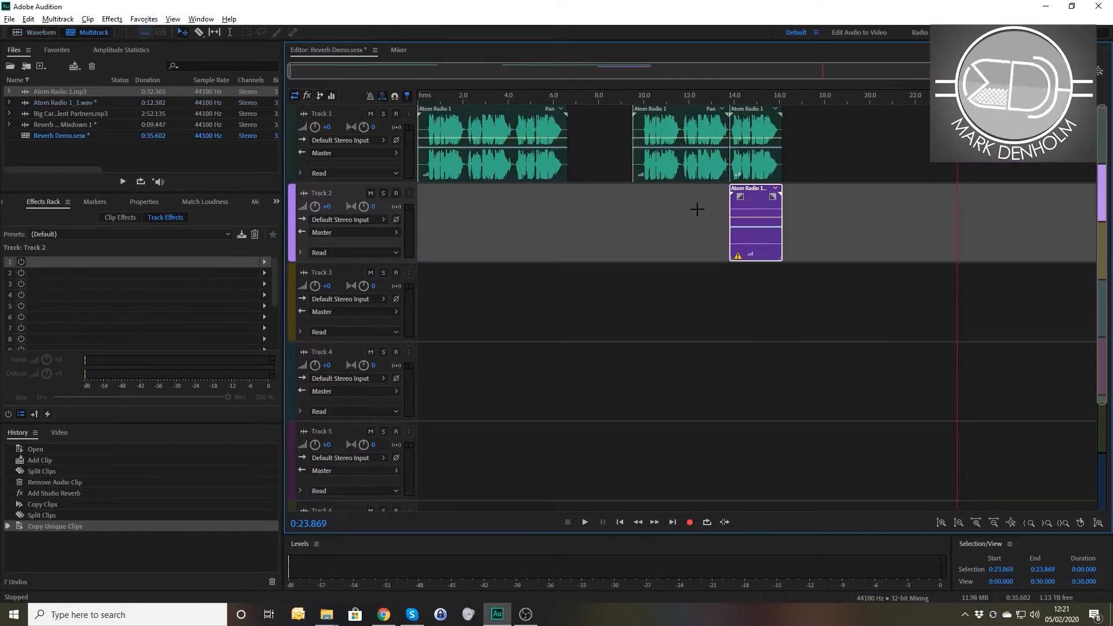
{"action": "left_click_drag", "start_coordinate": [761, 192], "coordinate": [860, 219]}
{"action": "left_click_drag", "start_coordinate": [777, 215], "coordinate": [714, 217]}
{"action": "scroll", "coordinate": [702, 237], "scroll_direction": "up", "scroll_amount": 3}
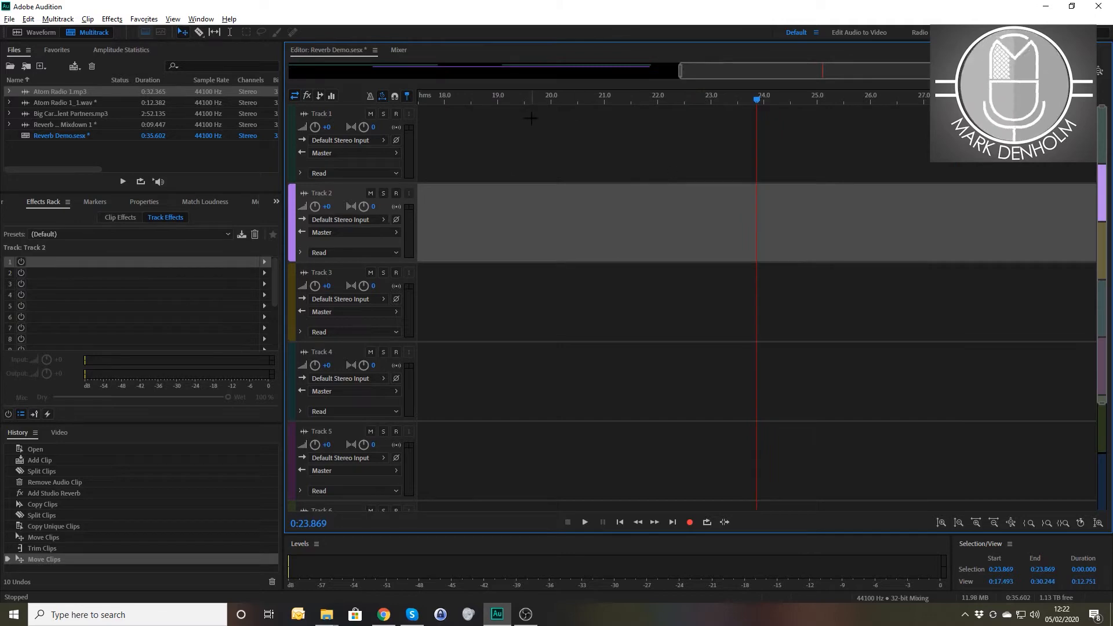
{"action": "left_click_drag", "start_coordinate": [479, 100], "coordinate": [908, 124]}
{"action": "scroll", "coordinate": [857, 209], "scroll_direction": "up", "scroll_amount": 4}
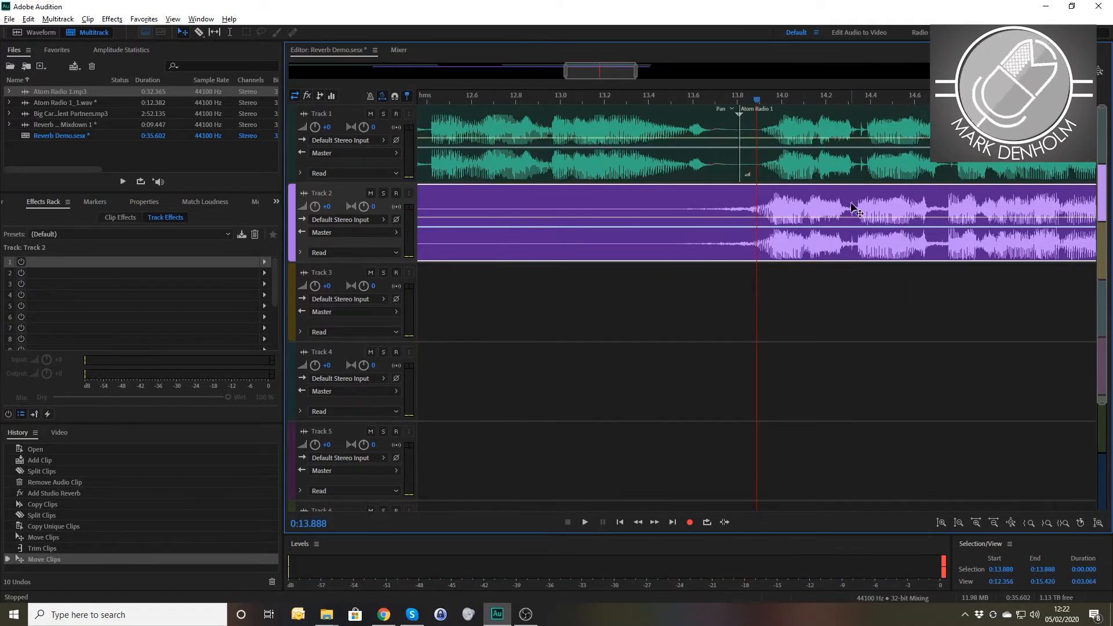
{"action": "left_click_drag", "start_coordinate": [850, 203], "coordinate": [861, 204]}
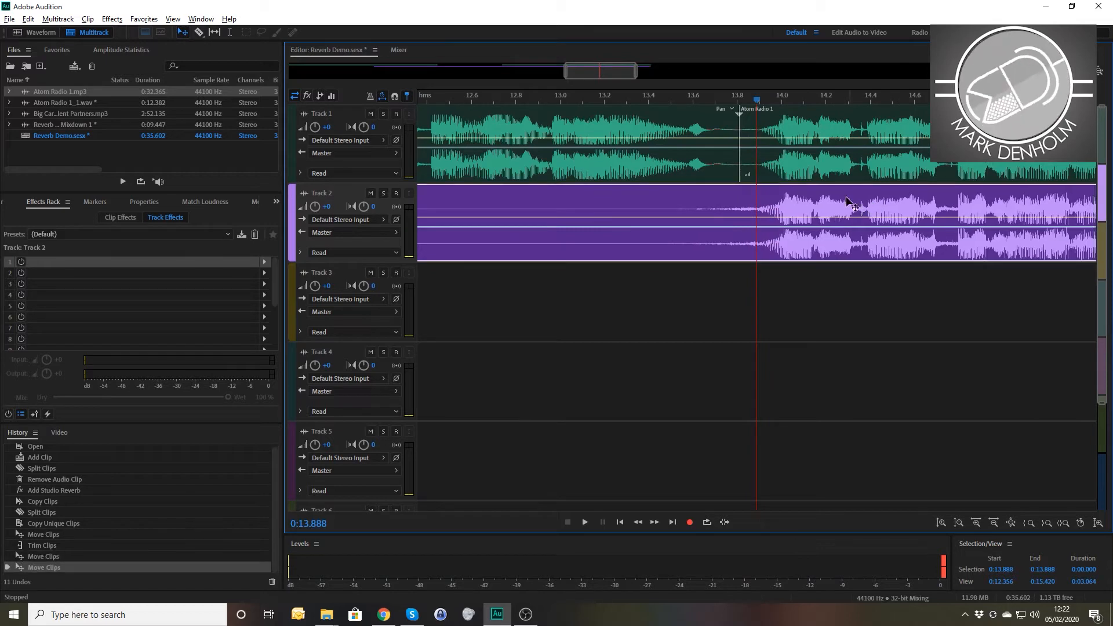
Step: Play both tracks from about 13.1 s to check the clip alignment by ear
{"action": "left_click", "coordinate": [574, 99]}
{"action": "key", "text": "space"}
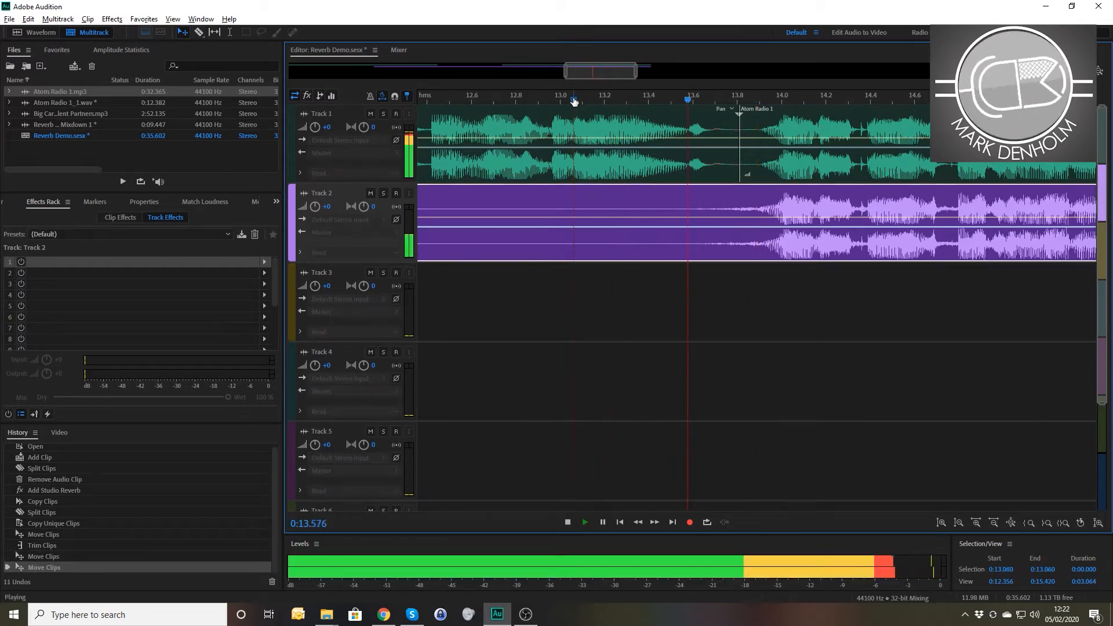
{"action": "key", "text": "space"}
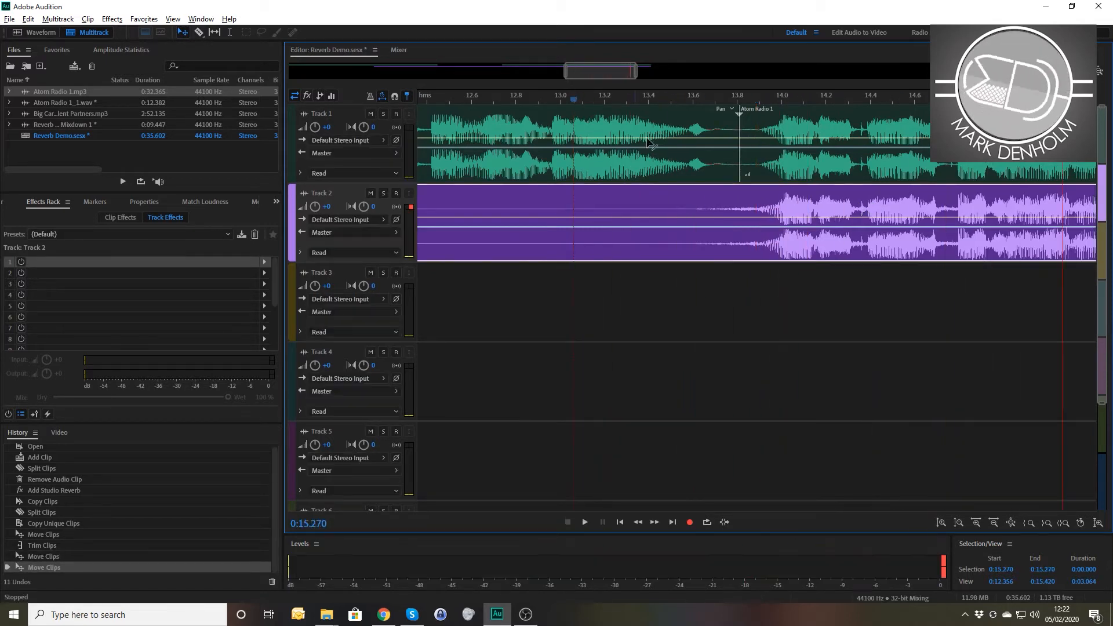
Step: Nudge the Track 2 reverb clip slightly earlier so its waveform peaks line up with the phrase on Track 1
{"action": "key", "text": "equal"}
{"action": "key", "text": "equal"}
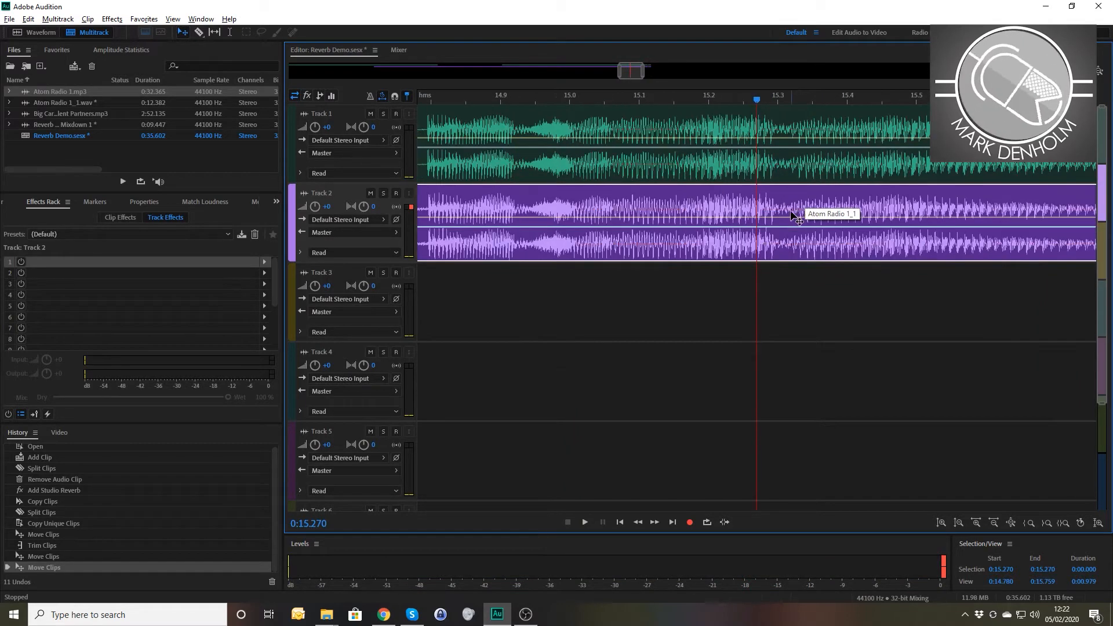
{"action": "left_click_drag", "start_coordinate": [785, 203], "coordinate": [781, 202]}
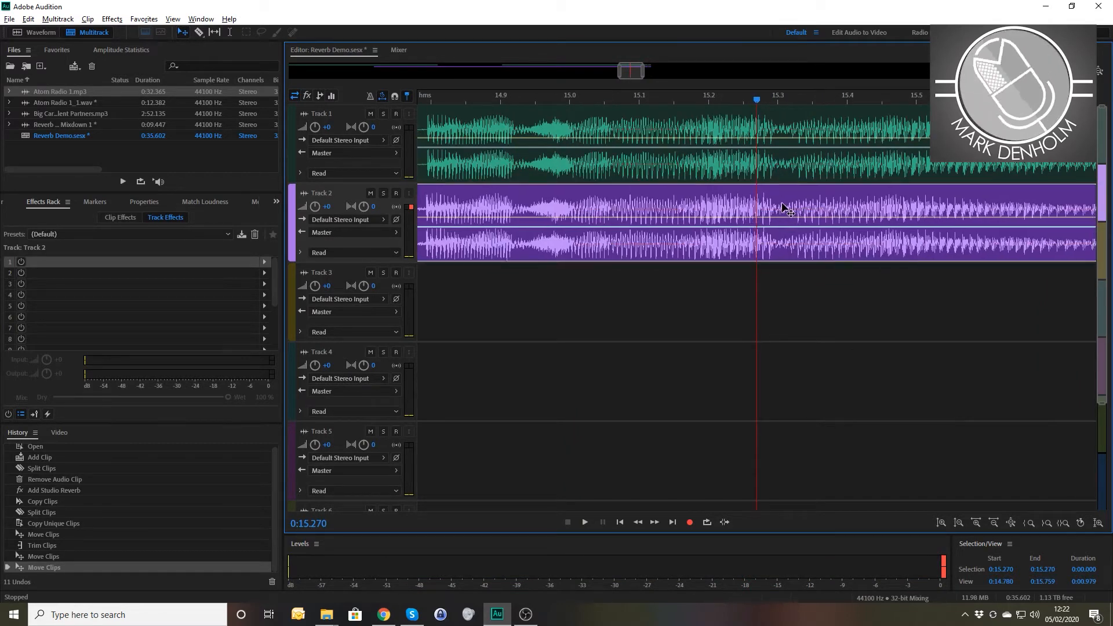
{"action": "key", "text": "space"}
{"action": "key", "text": "space"}
{"action": "key", "text": "equal"}
{"action": "key", "text": "equal"}
{"action": "key", "text": "equal"}
{"action": "key", "text": "equal"}
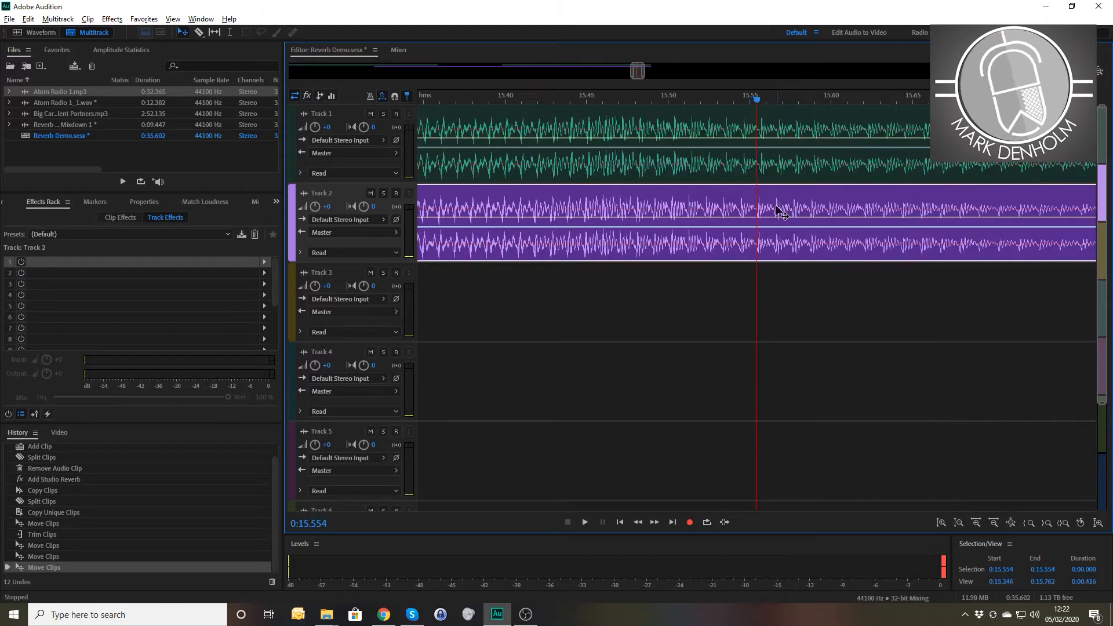
Step: Play the aligned Track 1 and Track 2 clips from about 13 s to hear the reverse reverb lead-in
{"action": "key", "text": "minus"}
{"action": "key", "text": "minus"}
{"action": "key", "text": "minus"}
{"action": "key", "text": "minus"}
{"action": "key", "text": "minus"}
{"action": "key", "text": "minus"}
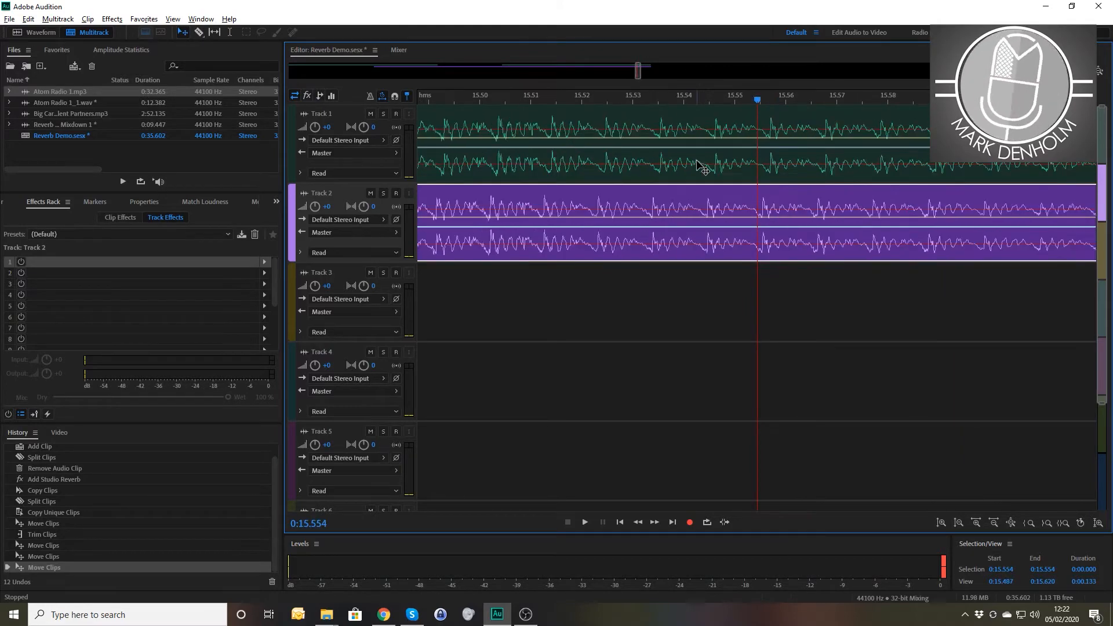
{"action": "key", "text": "minus"}
{"action": "key", "text": "minus"}
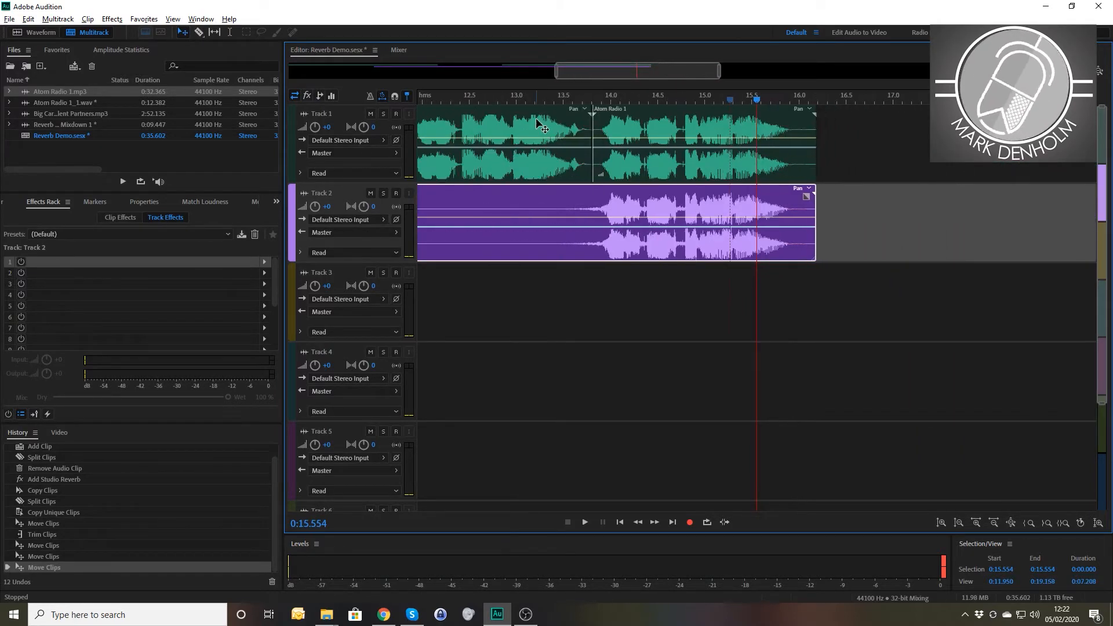
{"action": "left_click", "coordinate": [521, 102]}
{"action": "key", "text": "space"}
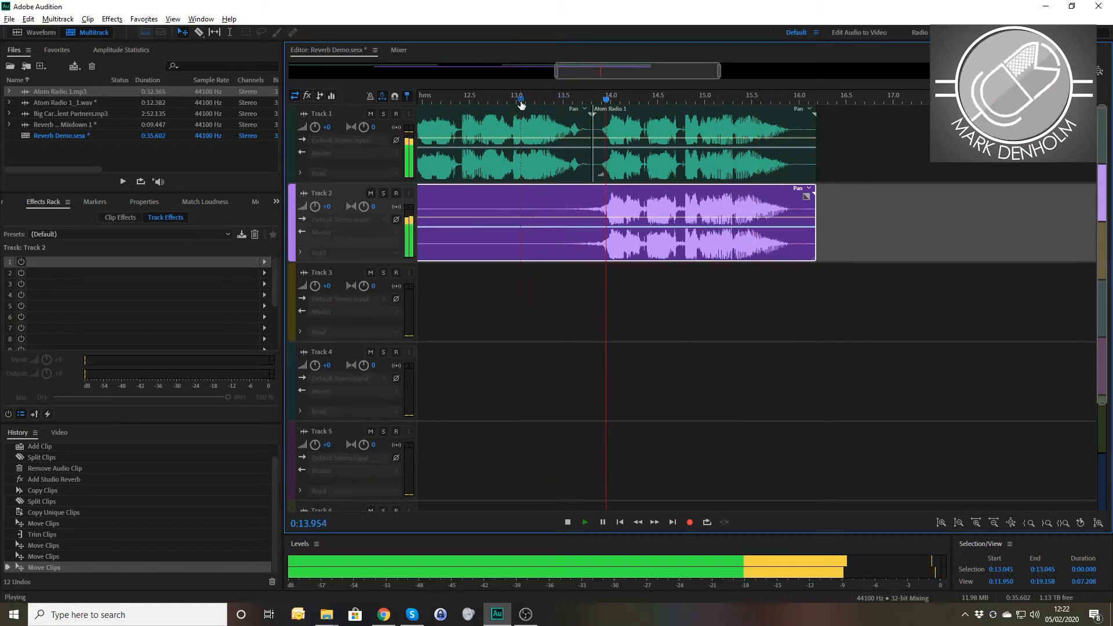
{"action": "key", "text": "space"}
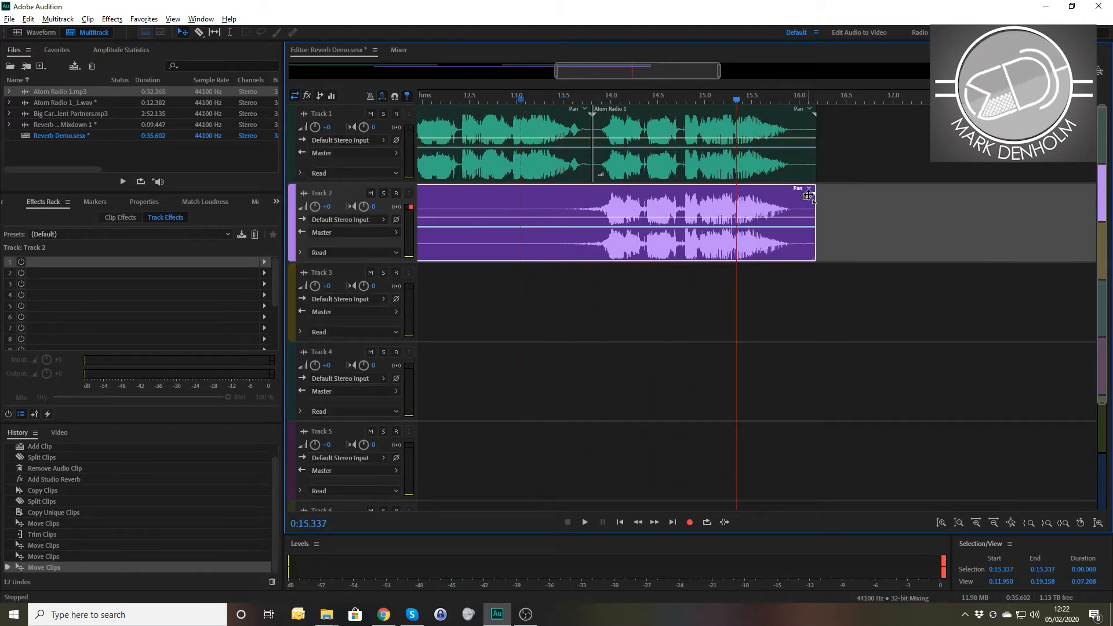
Step: Give the Track 2 reverb clip a steep curved fade-out starting at about 14 s and play the mix from about 12.7 s
{"action": "left_click_drag", "start_coordinate": [807, 197], "coordinate": [601, 264]}
{"action": "left_click", "coordinate": [484, 100]}
{"action": "key", "text": "space"}
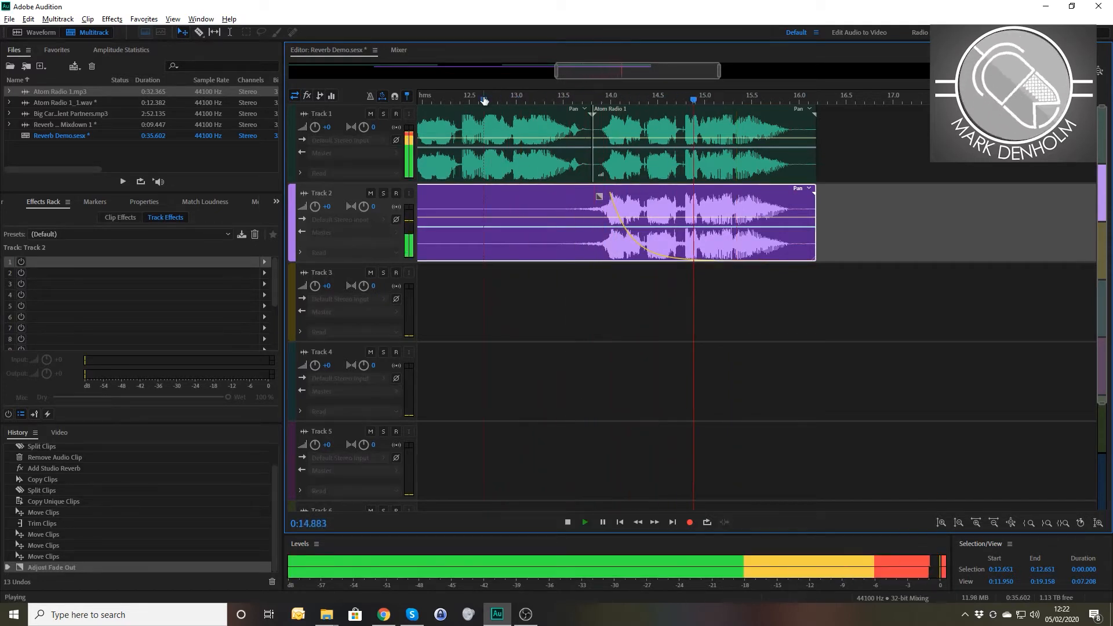
{"action": "key", "text": "space"}
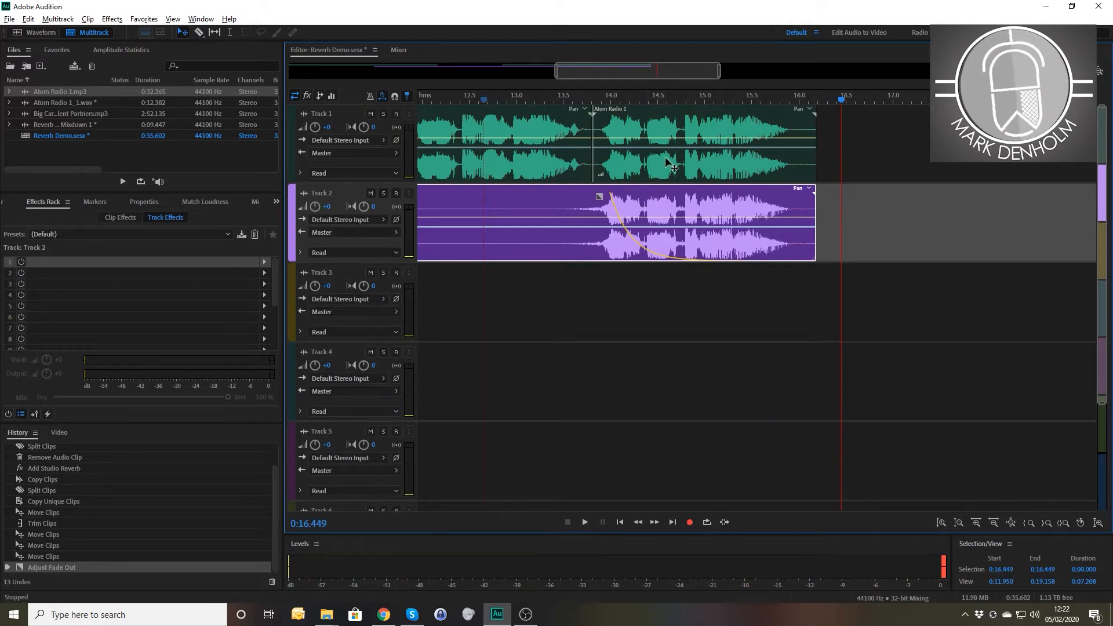
Step: Make a unique copy of the last Track 1 phrase directly below on Track 3 and mute Track 2
{"action": "left_click_drag", "start_coordinate": [673, 134], "coordinate": [658, 283]}
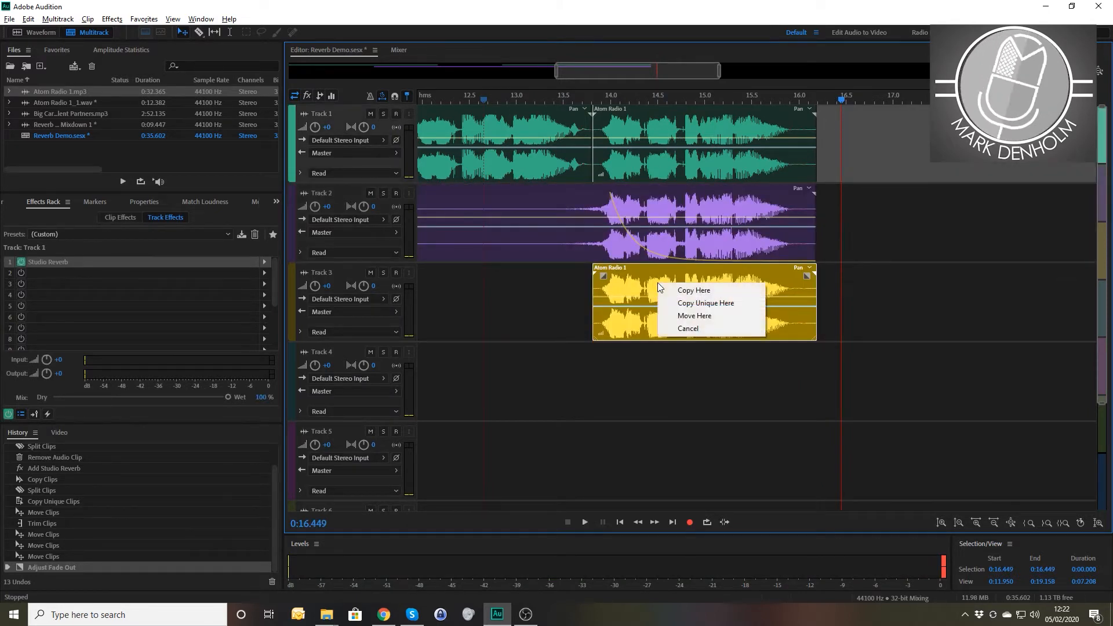
{"action": "left_click", "coordinate": [702, 303]}
{"action": "left_click", "coordinate": [551, 212]}
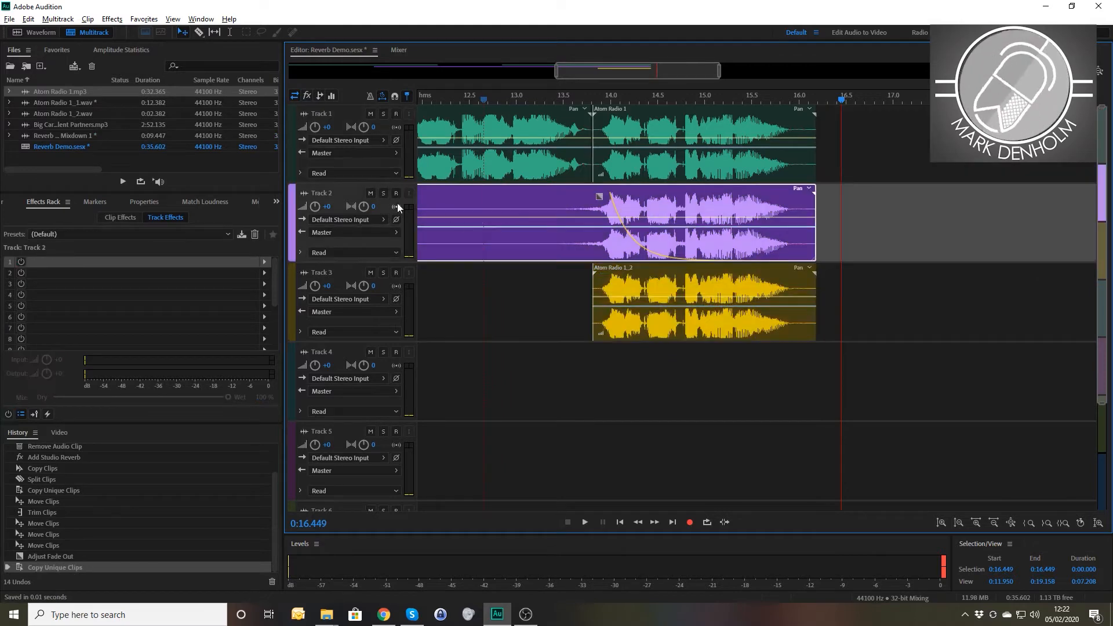
{"action": "left_click", "coordinate": [371, 192]}
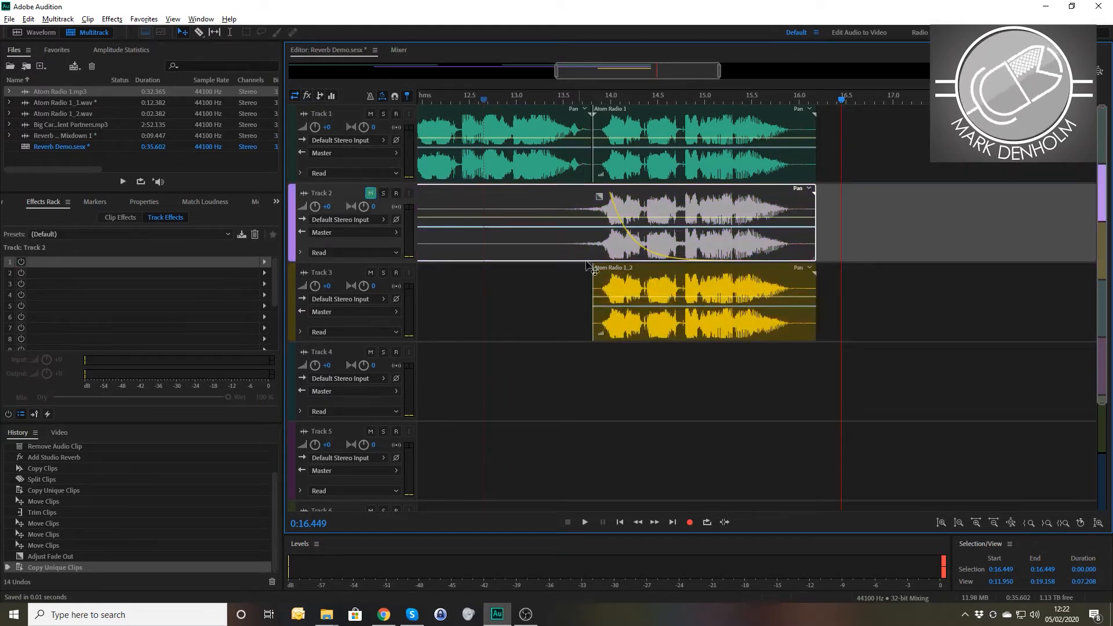
Step: Open the Track 3 copy for waveform editing and insert 10 seconds of silence at its start
{"action": "double_click", "coordinate": [670, 285]}
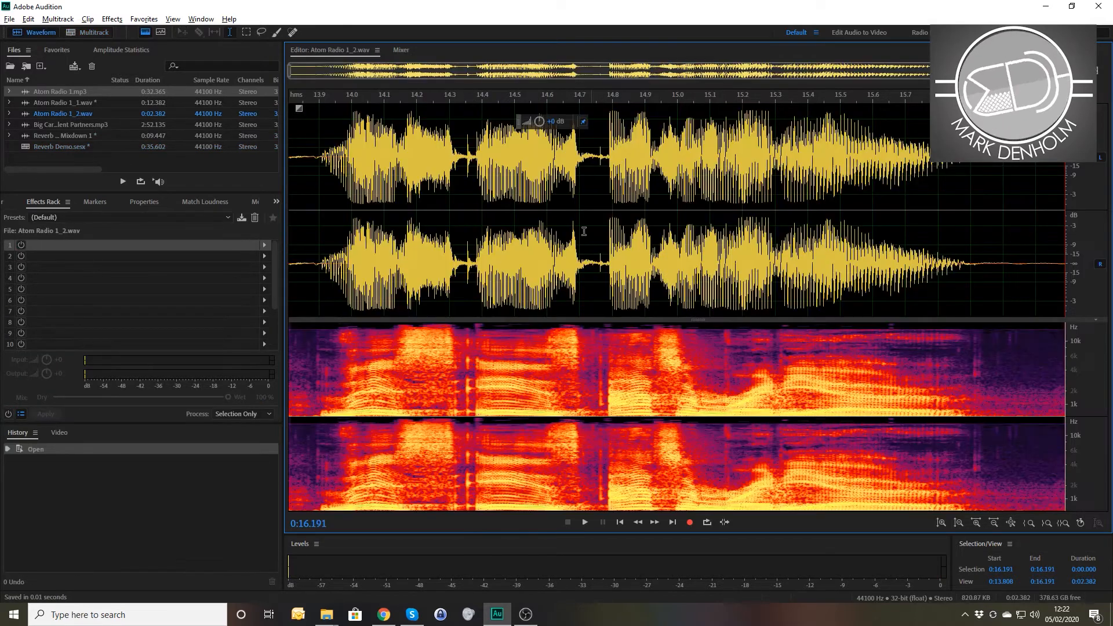
{"action": "left_click", "coordinate": [293, 147]}
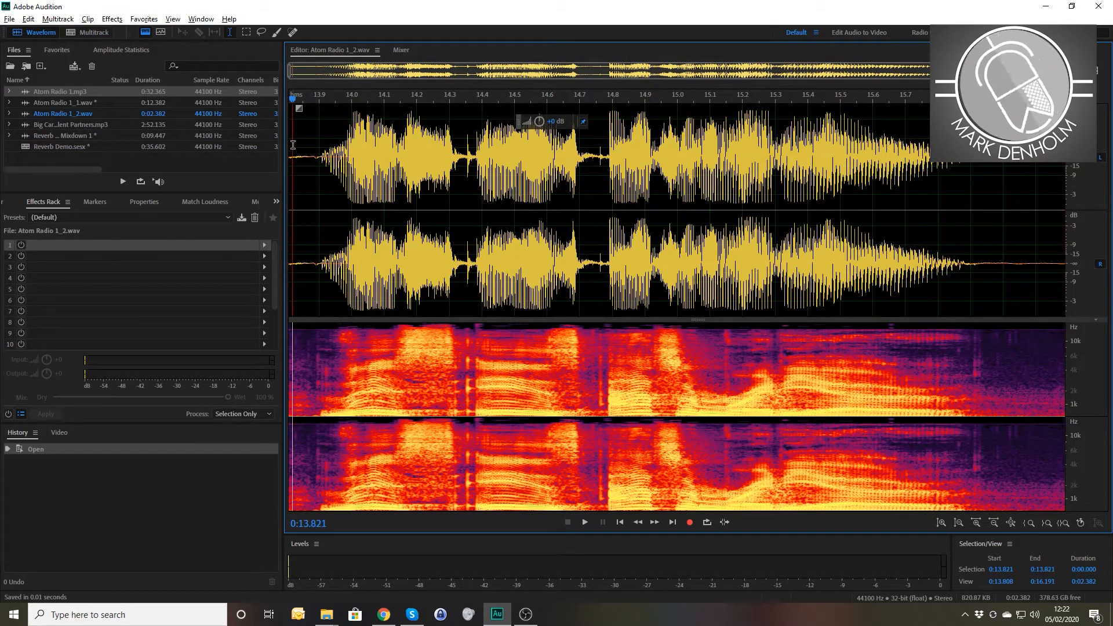
{"action": "left_click", "coordinate": [111, 18]}
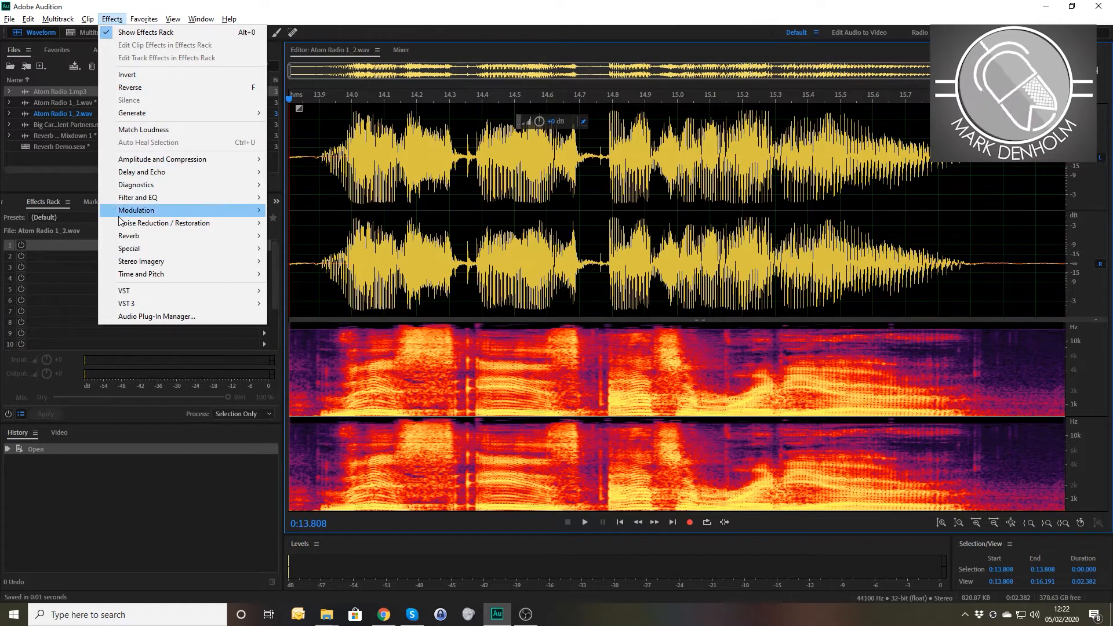
{"action": "left_click", "coordinate": [28, 19]}
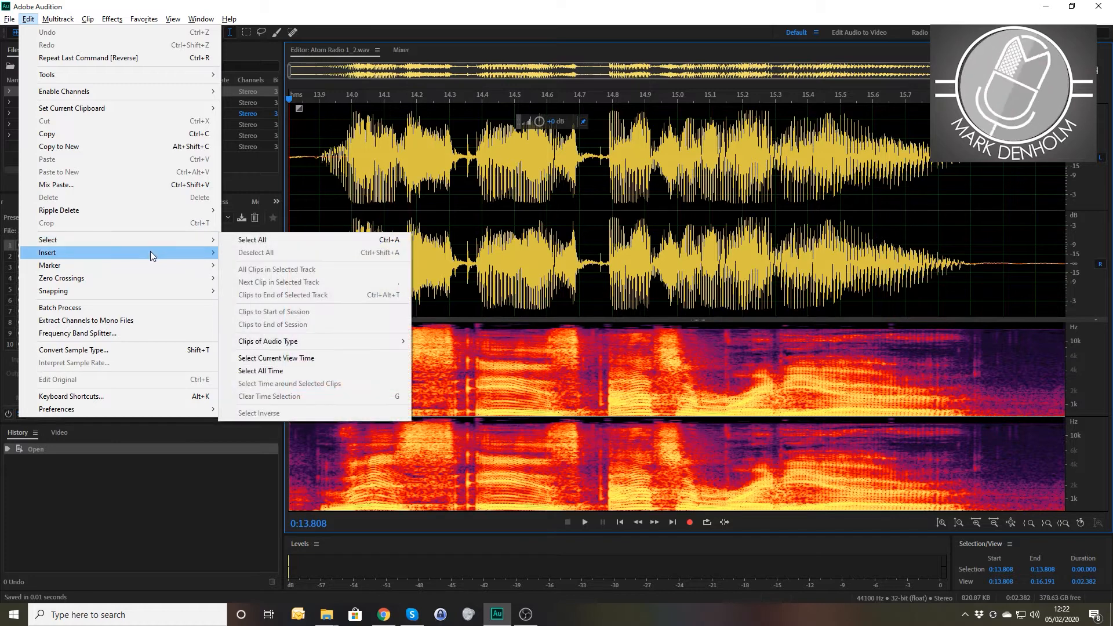
{"action": "mouse_move", "coordinate": [150, 252]}
{"action": "left_click", "coordinate": [267, 267]}
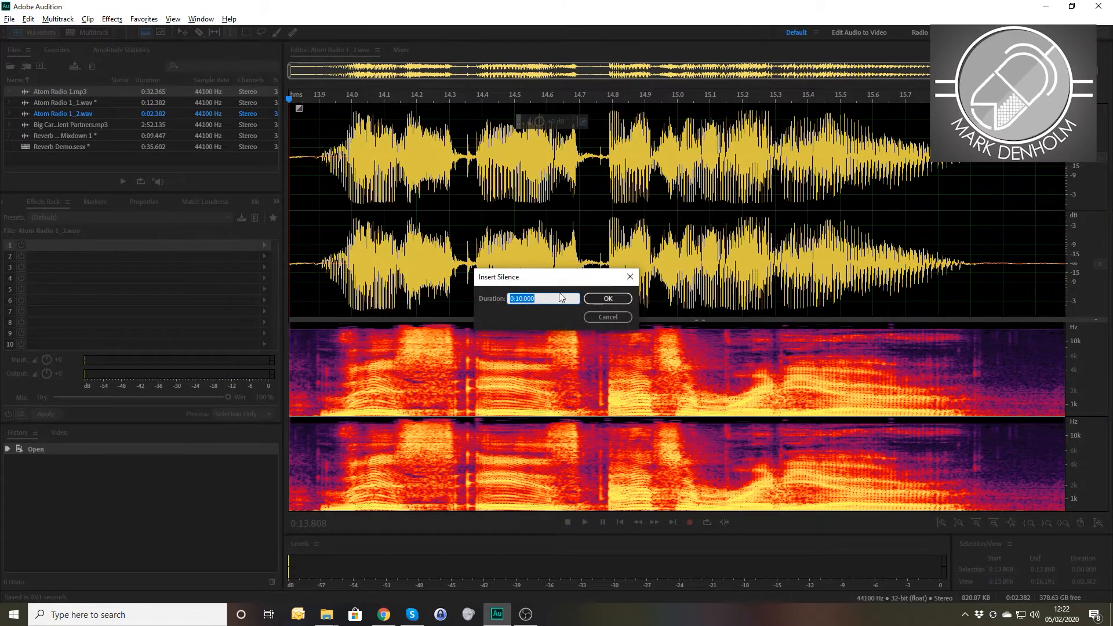
{"action": "left_click", "coordinate": [601, 301]}
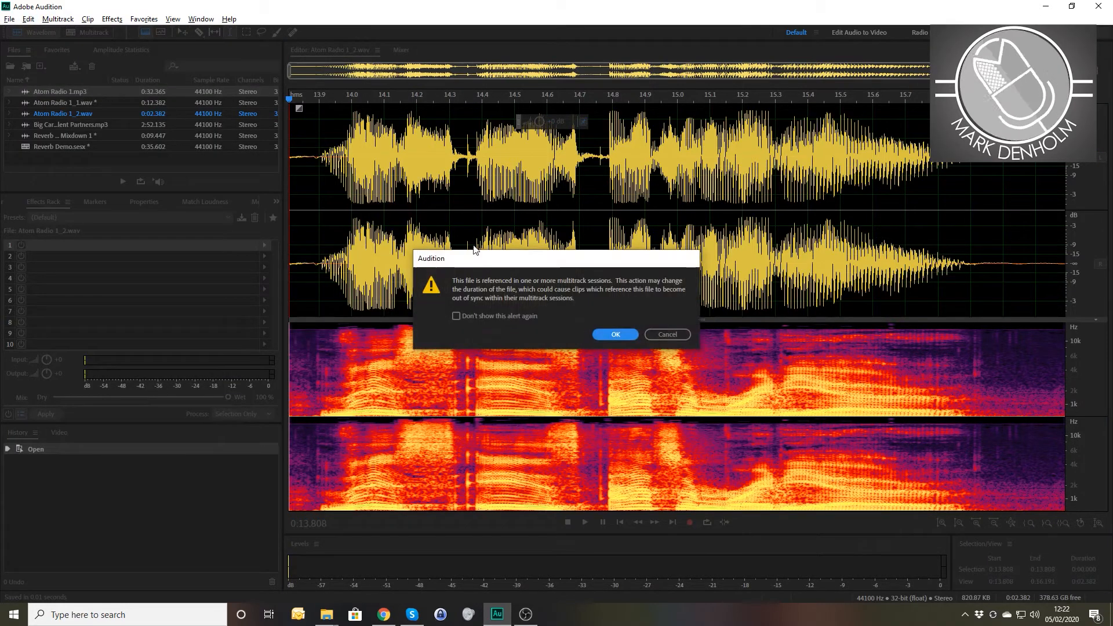
{"action": "left_click", "coordinate": [616, 334]}
{"action": "left_click", "coordinate": [466, 218]}
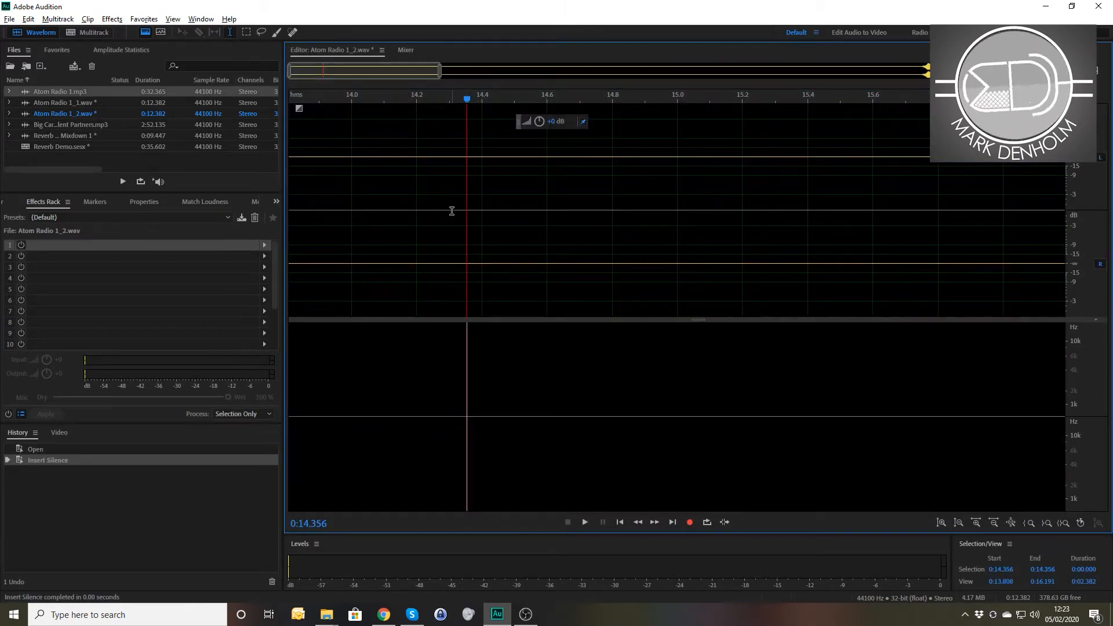
{"action": "scroll", "coordinate": [452, 211], "scroll_direction": "down", "scroll_amount": 5}
Step: Reverse the whole Atom Radio 1_2.wav file so the silence follows the phrase
{"action": "left_click", "coordinate": [112, 19]}
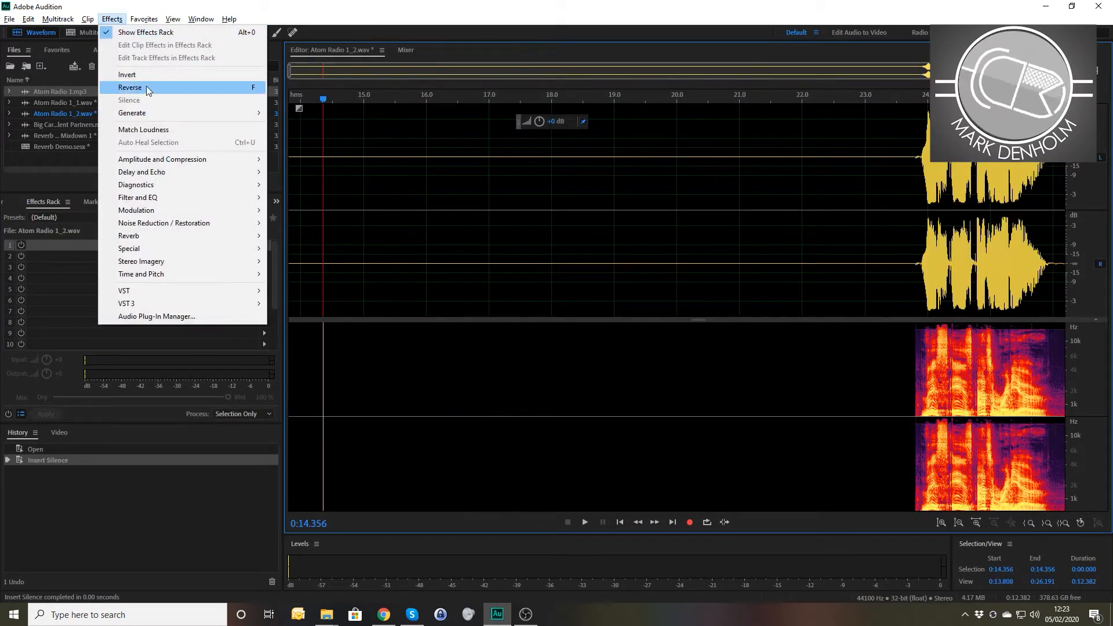
{"action": "left_click", "coordinate": [146, 86]}
{"action": "left_click", "coordinate": [317, 186]}
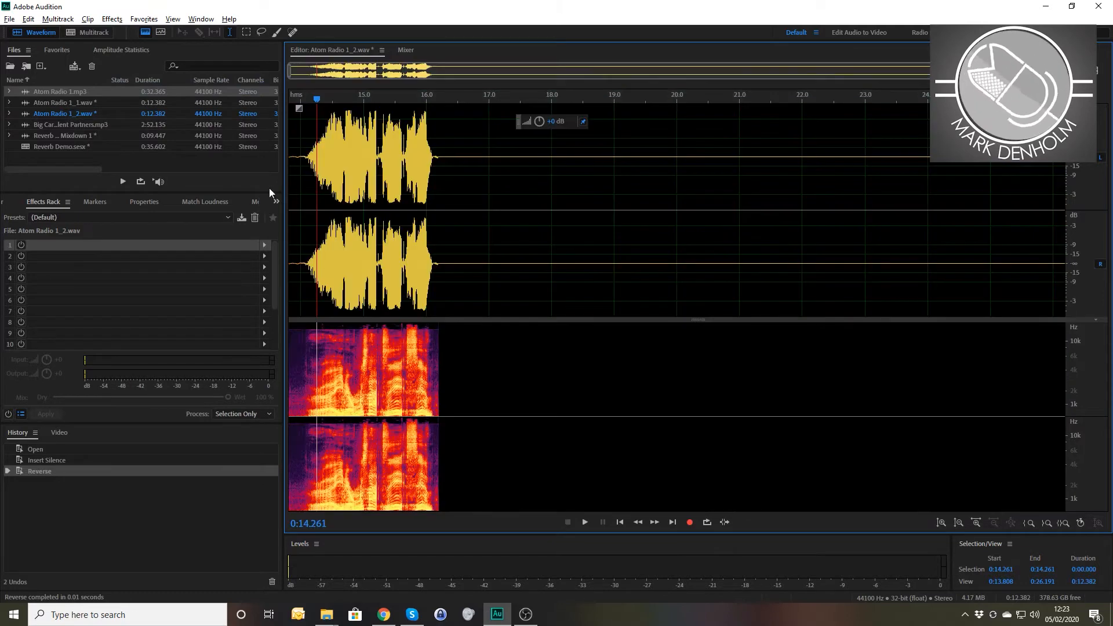
Step: Add Full Reverb with the Great Hall preset to the first effects slot of the reversed file and close its settings
{"action": "left_click", "coordinate": [264, 246]}
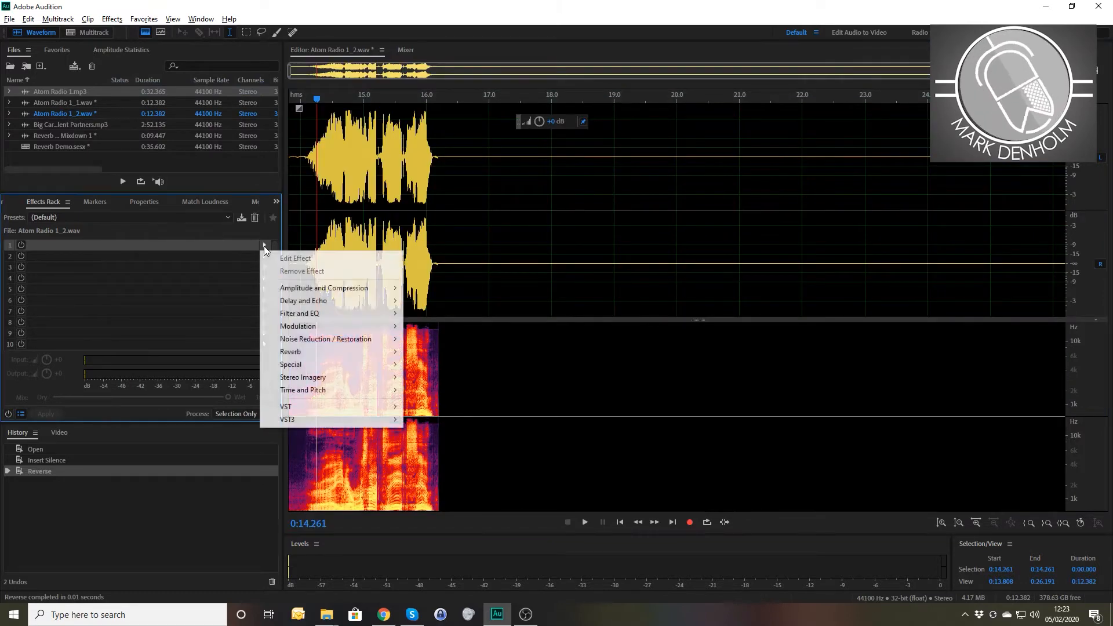
{"action": "mouse_move", "coordinate": [307, 351]}
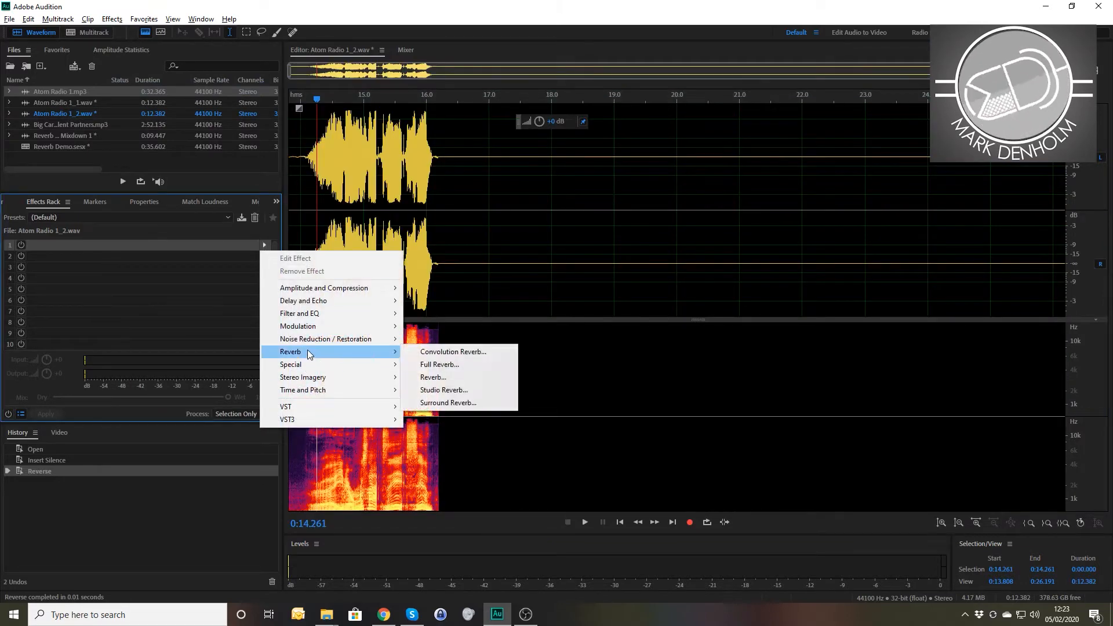
{"action": "left_click", "coordinate": [439, 363]}
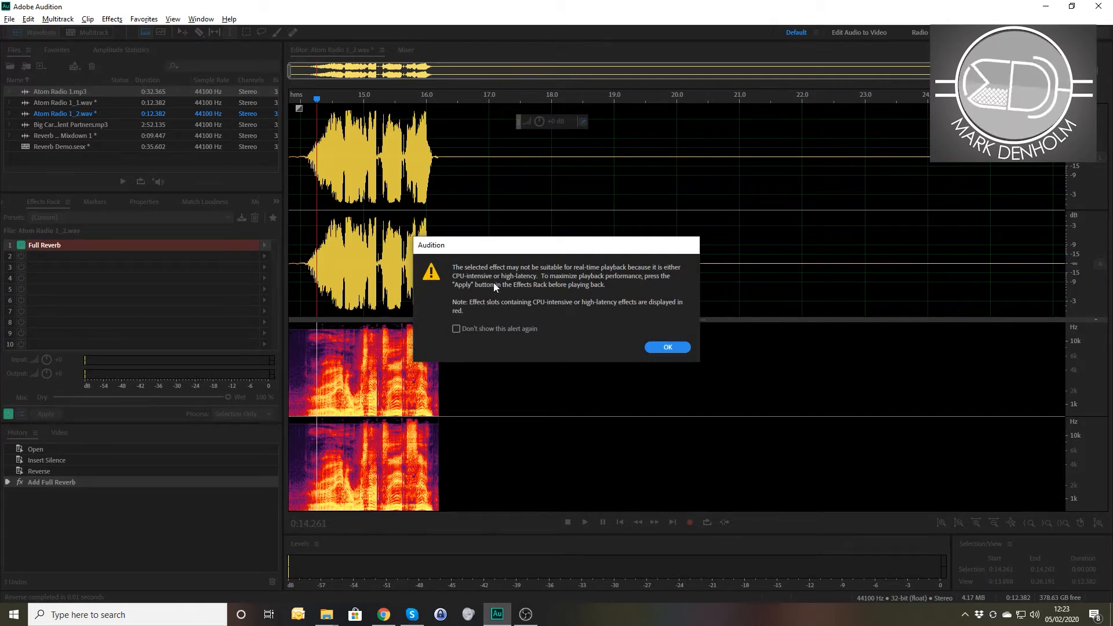
{"action": "left_click", "coordinate": [663, 347]}
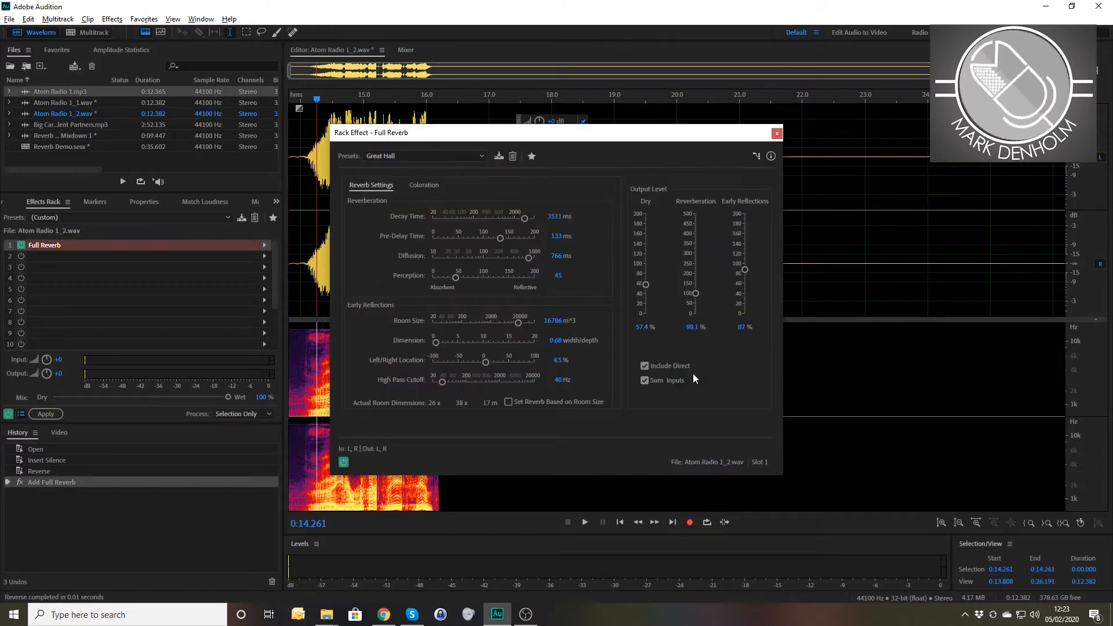
{"action": "left_click", "coordinate": [777, 134]}
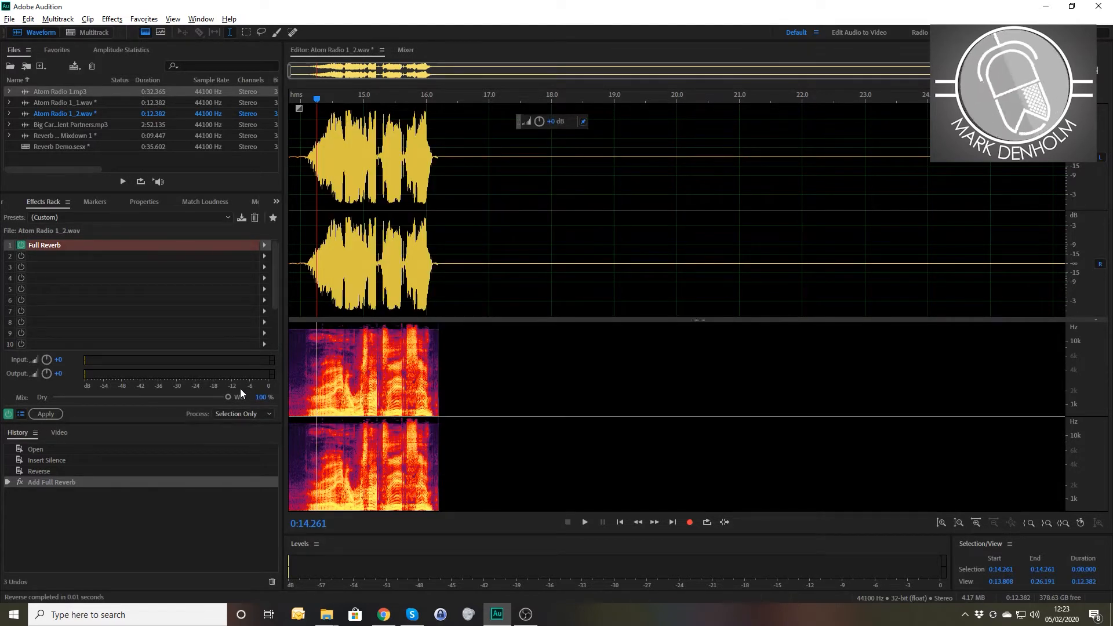
Step: Render the Full Reverb effect onto Atom Radio 1_2.wav and reverse the whole file again
{"action": "left_click", "coordinate": [47, 415]}
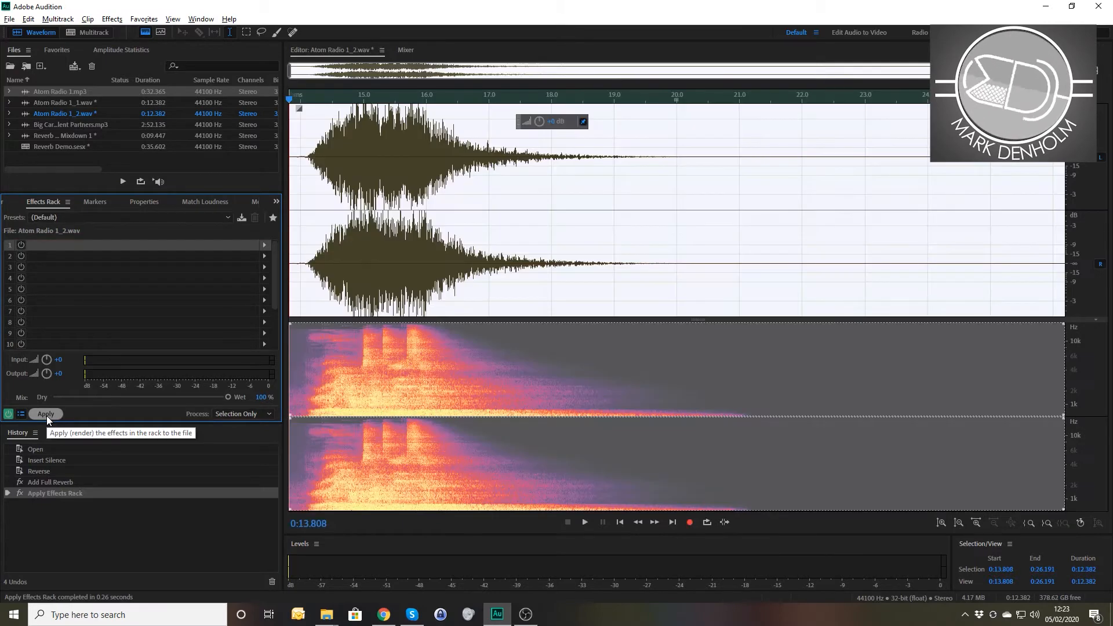
{"action": "left_click", "coordinate": [112, 20]}
{"action": "left_click", "coordinate": [148, 88]}
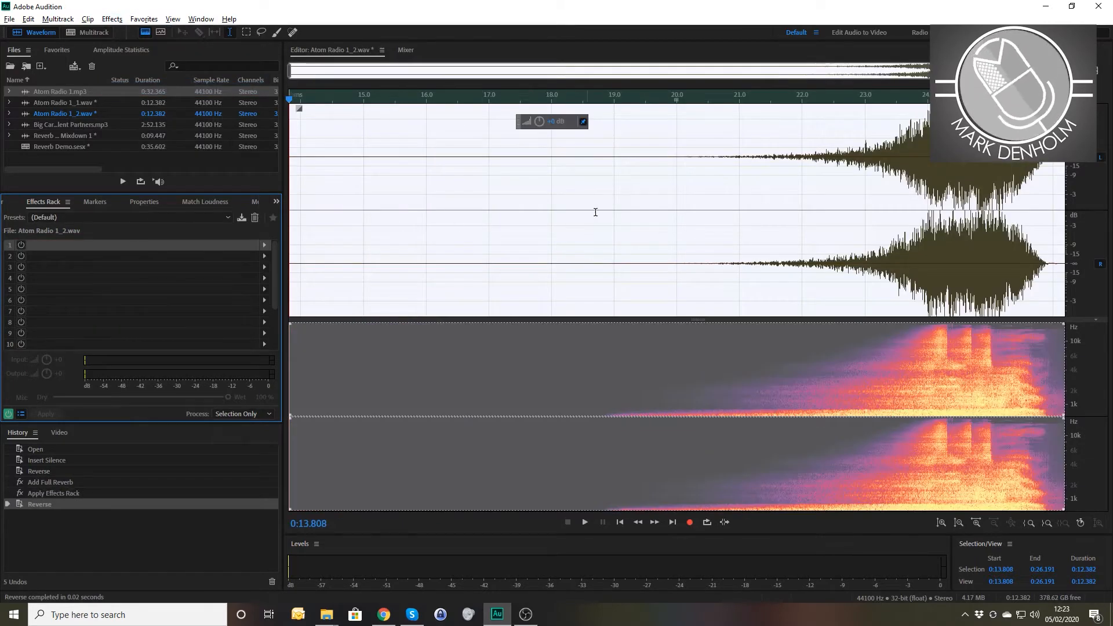
Step: Play back the reverse reverb swell in Atom Radio 1_2.wav from about 0:20.9
{"action": "left_click", "coordinate": [736, 212]}
{"action": "key", "text": "space"}
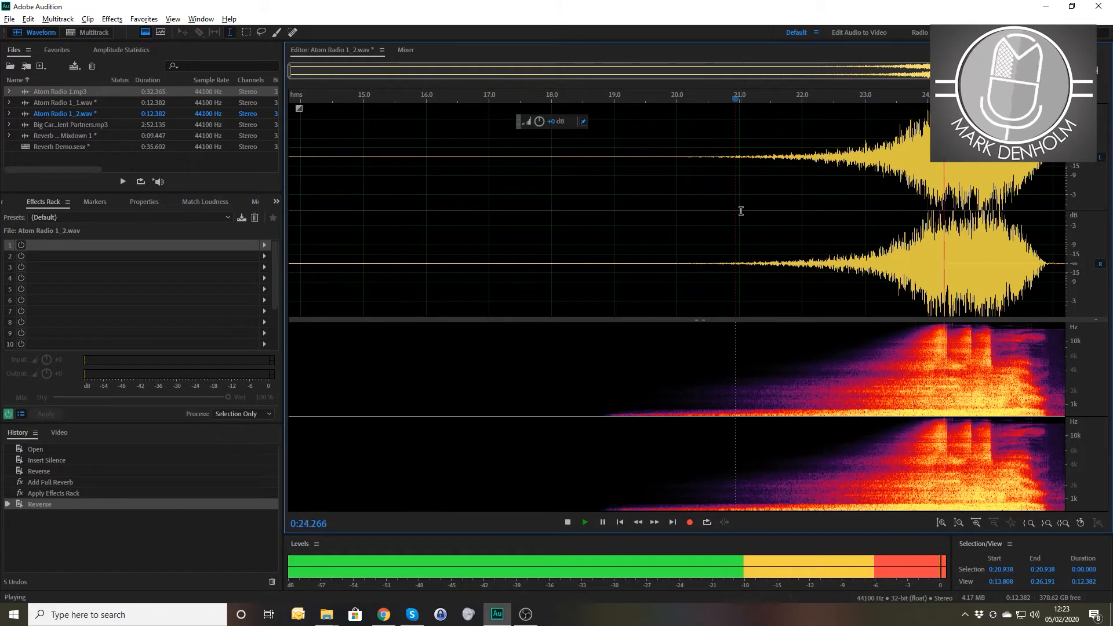
{"action": "key", "text": "space"}
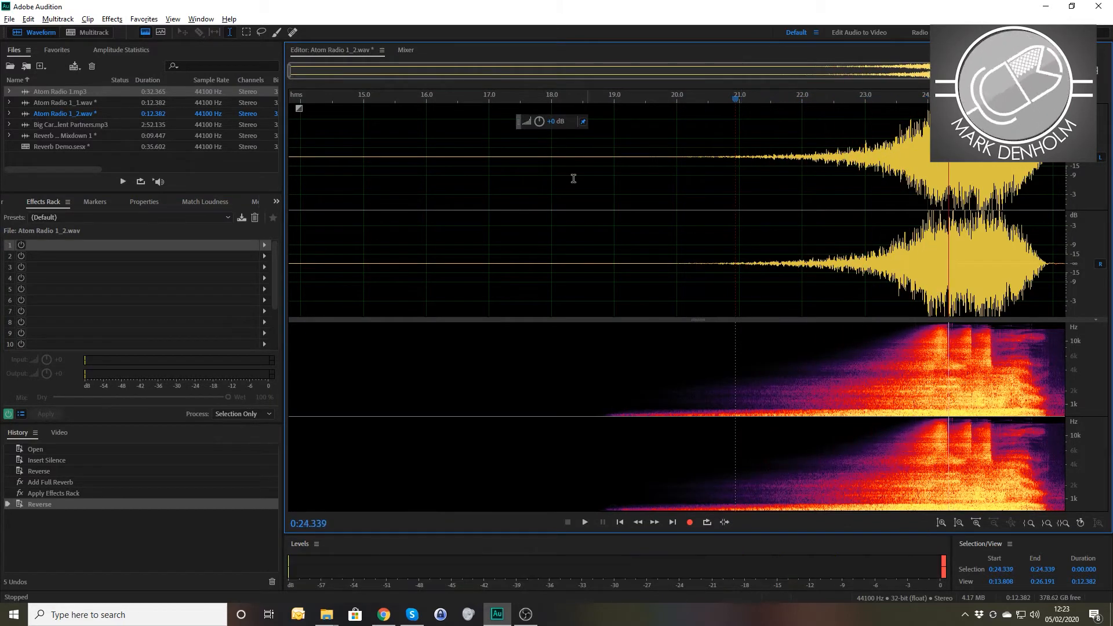
Step: Back in the multitrack session, extend the Track 3 clip to reveal its reverb swell and align its phrase with the Track 1 original
{"action": "left_click", "coordinate": [87, 32]}
{"action": "scroll", "coordinate": [639, 281], "scroll_direction": "down", "scroll_amount": 5}
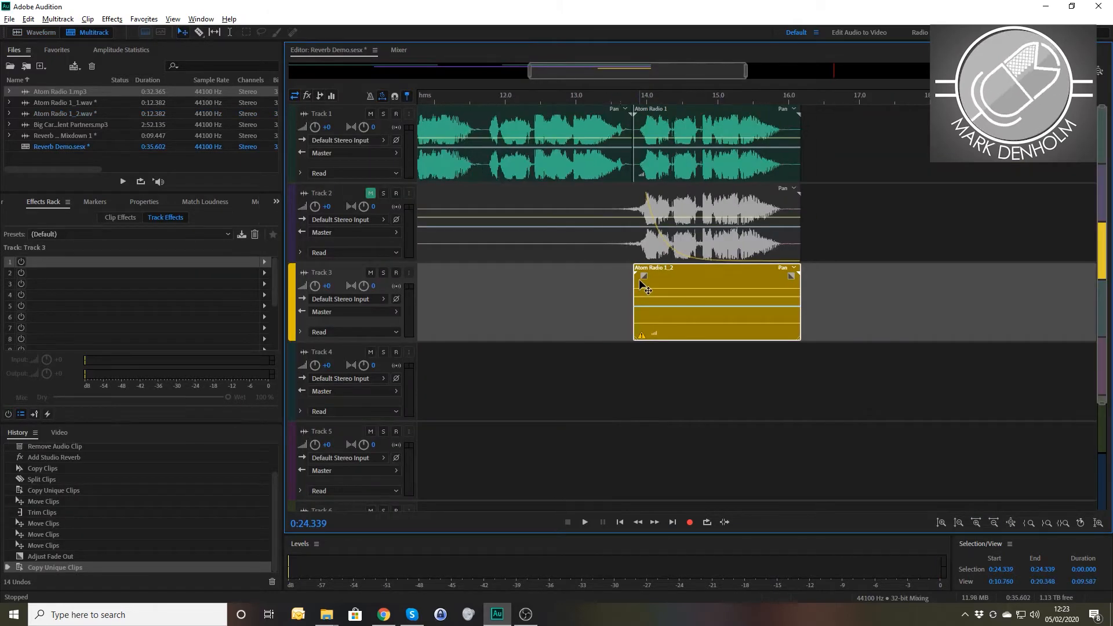
{"action": "left_click_drag", "start_coordinate": [746, 287], "coordinate": [721, 295]}
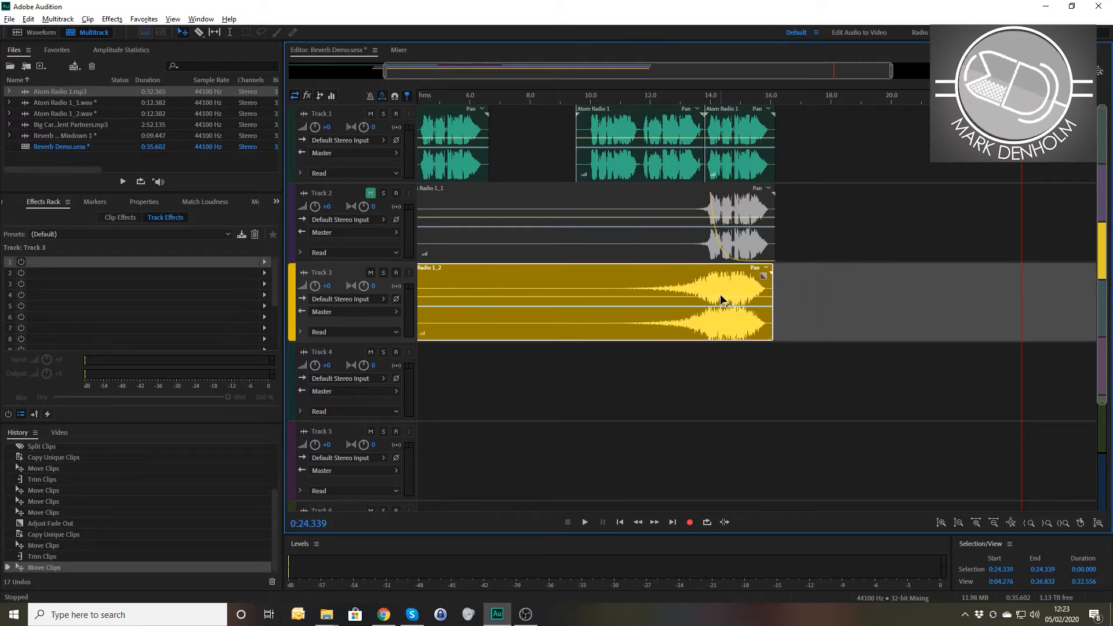
{"action": "scroll", "coordinate": [721, 295], "scroll_direction": "up", "scroll_amount": 3}
{"action": "left_click_drag", "start_coordinate": [479, 101], "coordinate": [878, 139]}
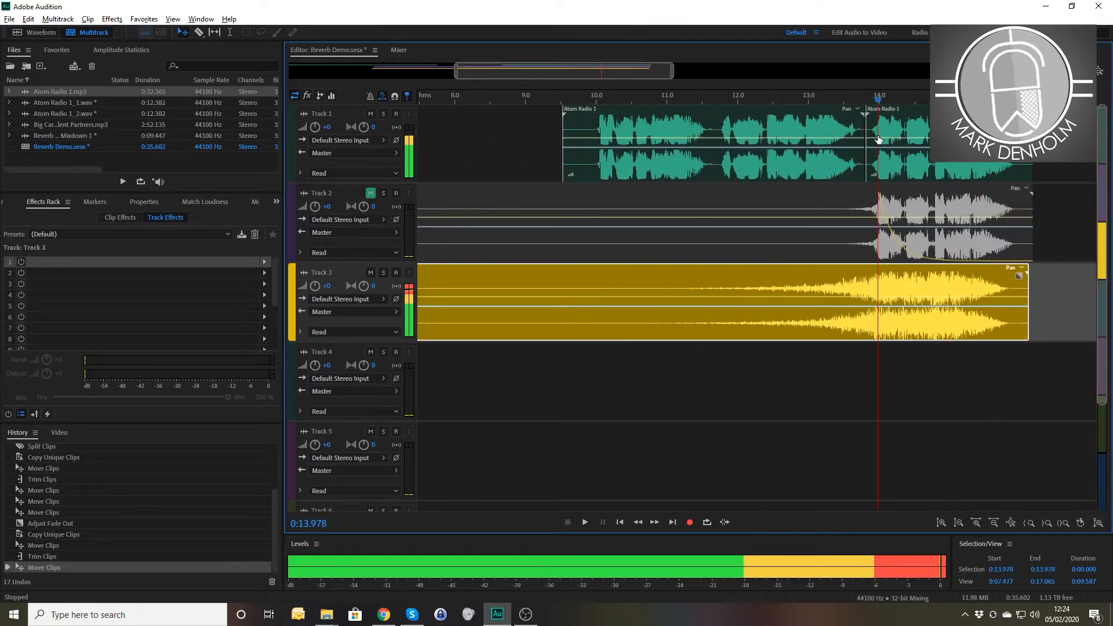
{"action": "scroll", "coordinate": [881, 157], "scroll_direction": "up", "scroll_amount": 7}
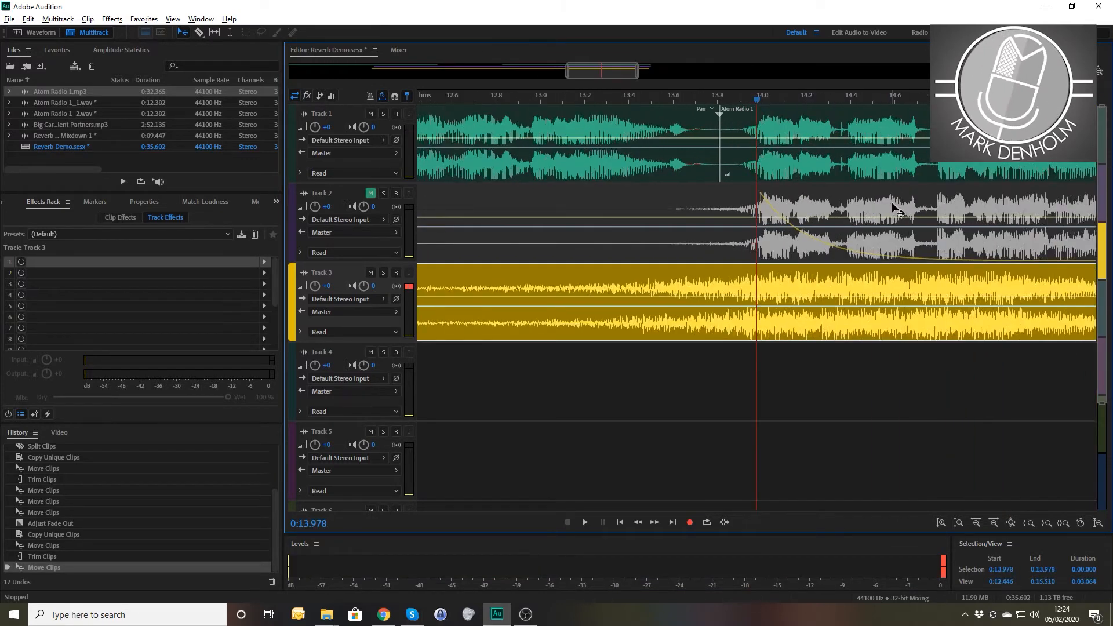
{"action": "left_click_drag", "start_coordinate": [814, 290], "coordinate": [820, 287]}
Step: Play the session from about 0:10.7 to hear the Track 3 swell with the original phrase
{"action": "left_click_drag", "start_coordinate": [454, 104], "coordinate": [383, 102]}
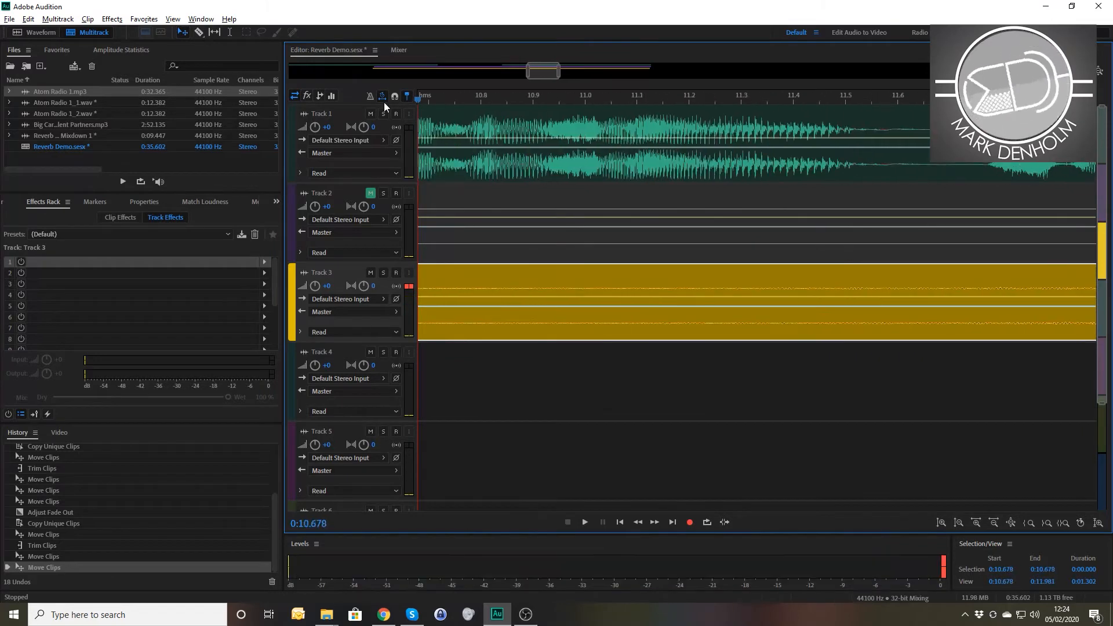
{"action": "key", "text": "space"}
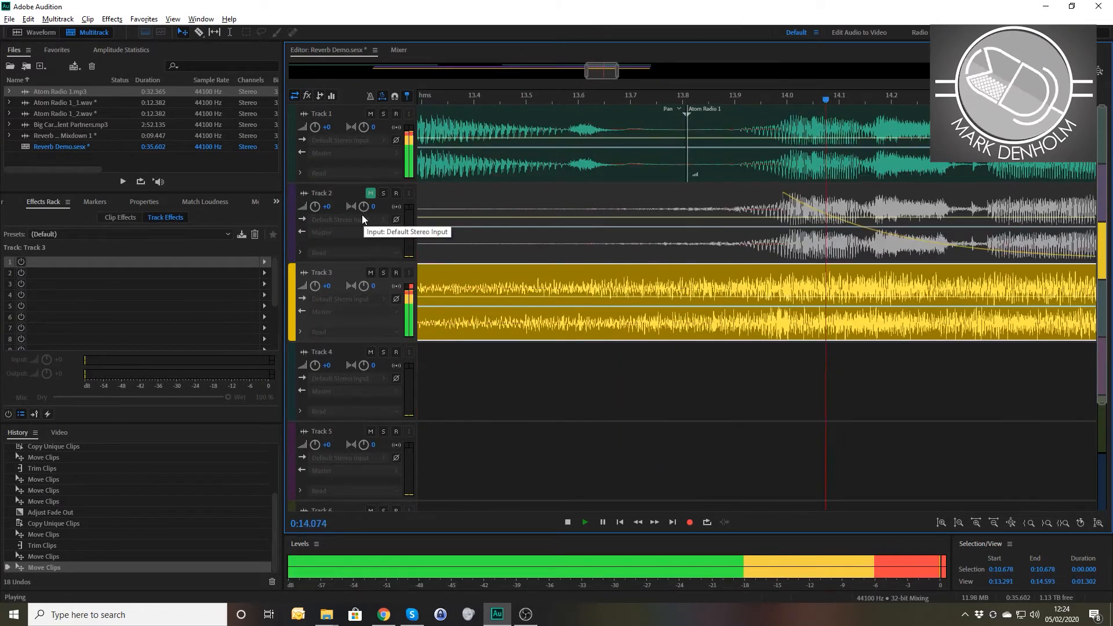
{"action": "key", "text": "space"}
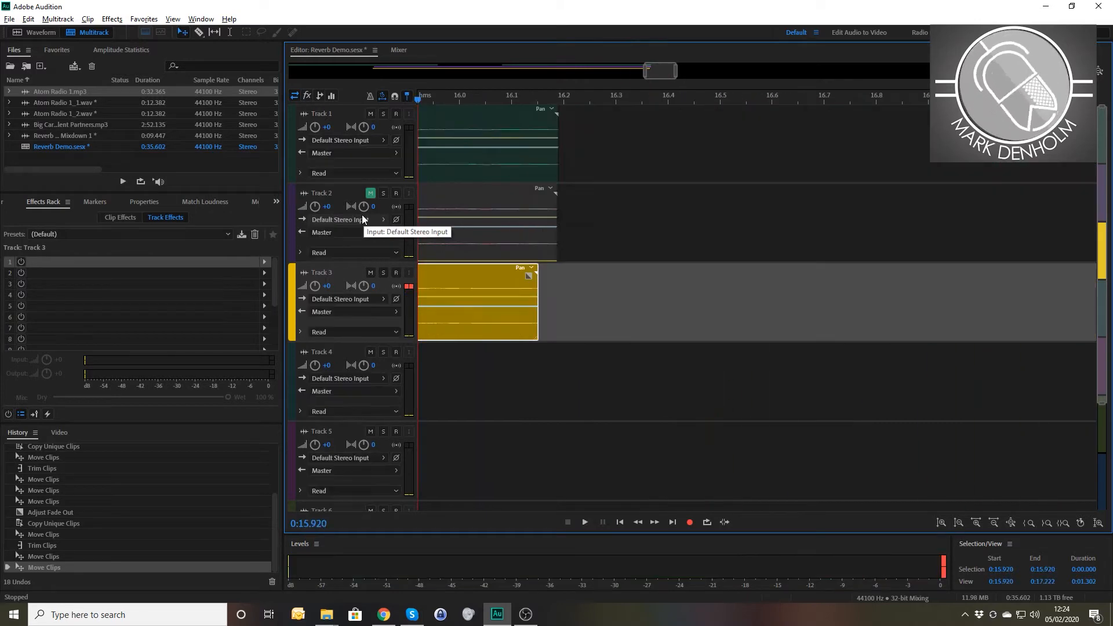
Step: Fade out the Track 3 clip around the original phrase's start and trim its end to about 0:14.3
{"action": "scroll", "coordinate": [476, 276], "scroll_direction": "down", "scroll_amount": 4}
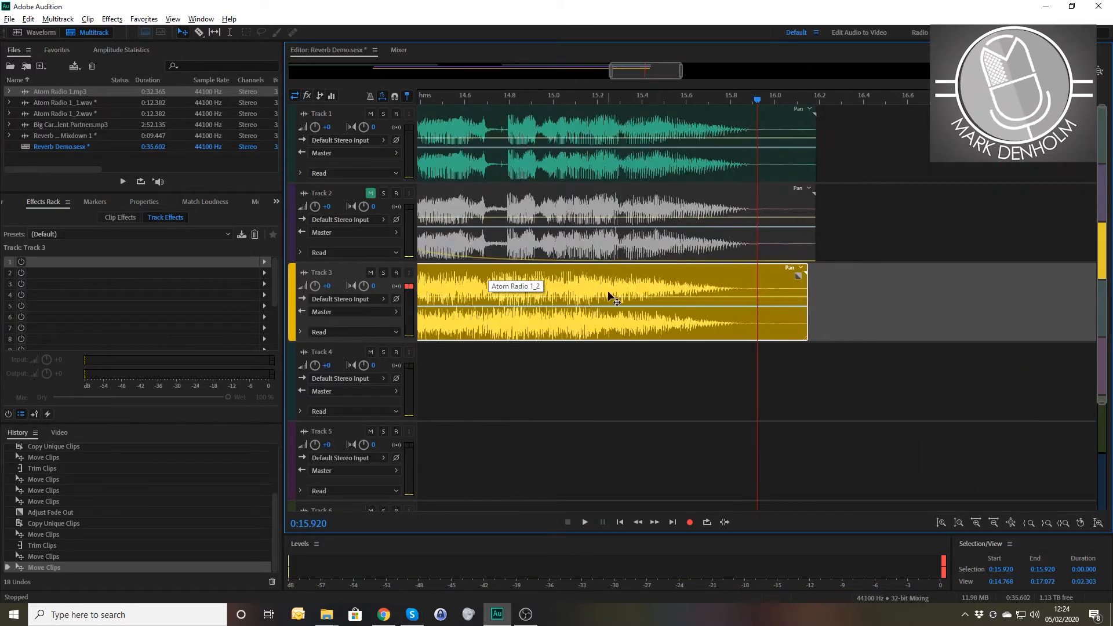
{"action": "scroll", "coordinate": [723, 254], "scroll_direction": "down", "scroll_amount": 2}
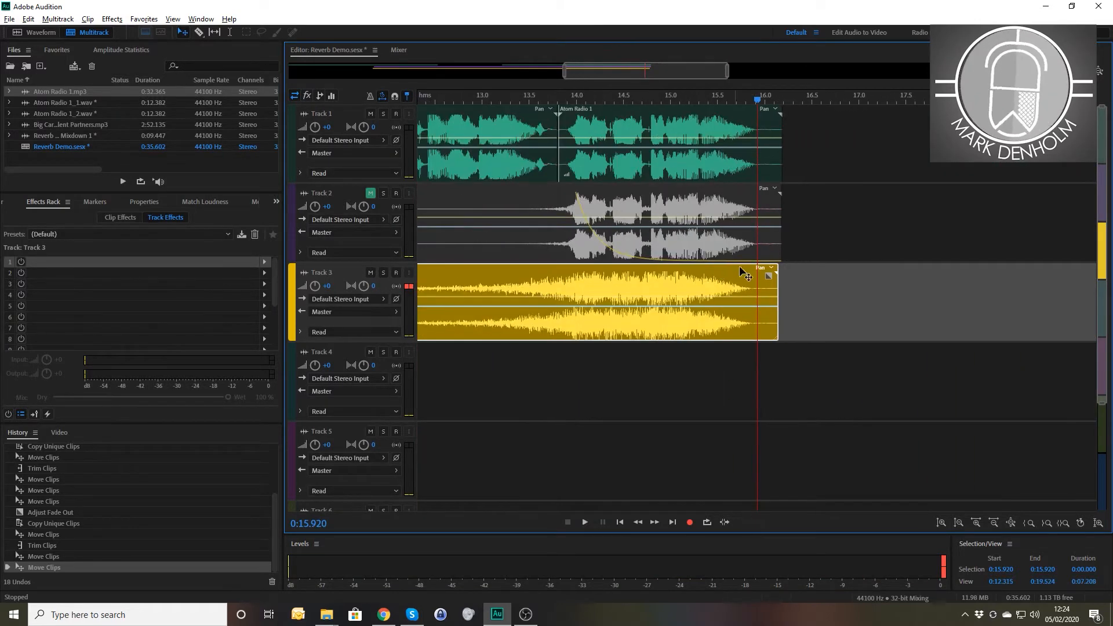
{"action": "left_click_drag", "start_coordinate": [768, 276], "coordinate": [583, 342]}
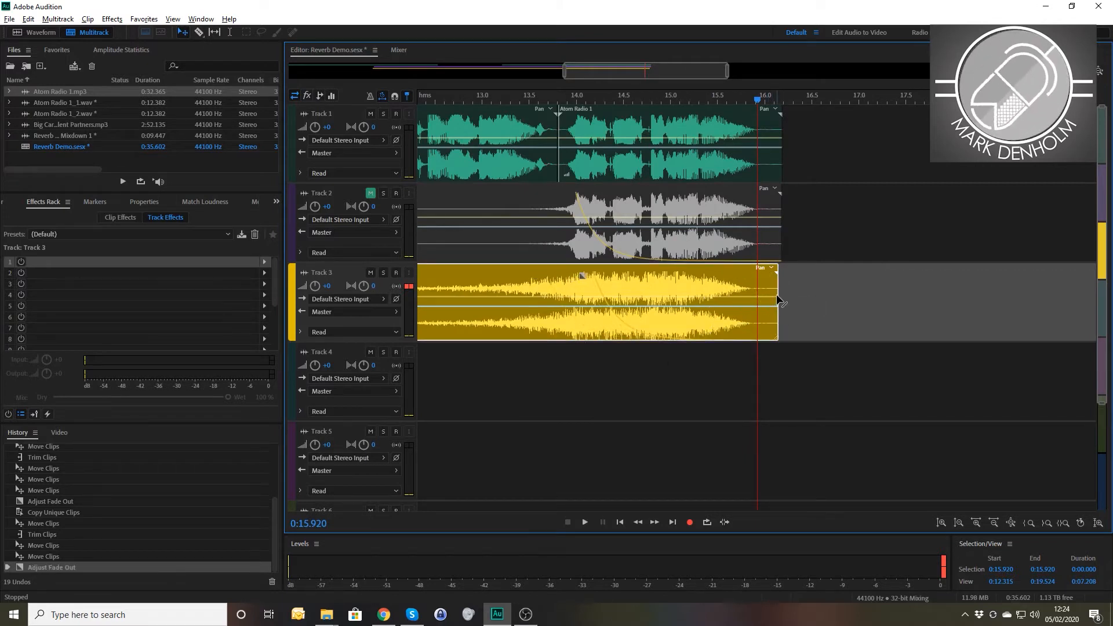
{"action": "left_click_drag", "start_coordinate": [603, 302], "coordinate": [564, 277]}
Step: Play the session from about 0:06.3 to check the blended reverse reverb
{"action": "left_click_drag", "start_coordinate": [452, 92], "coordinate": [380, 103]}
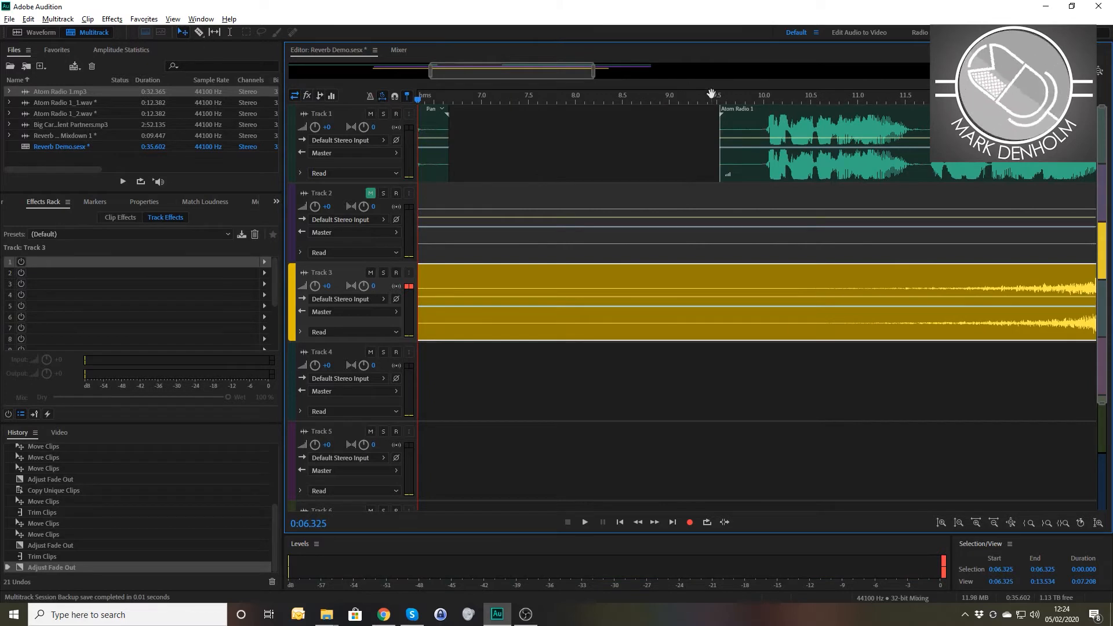
{"action": "left_click", "coordinate": [738, 102]}
{"action": "key", "text": "space"}
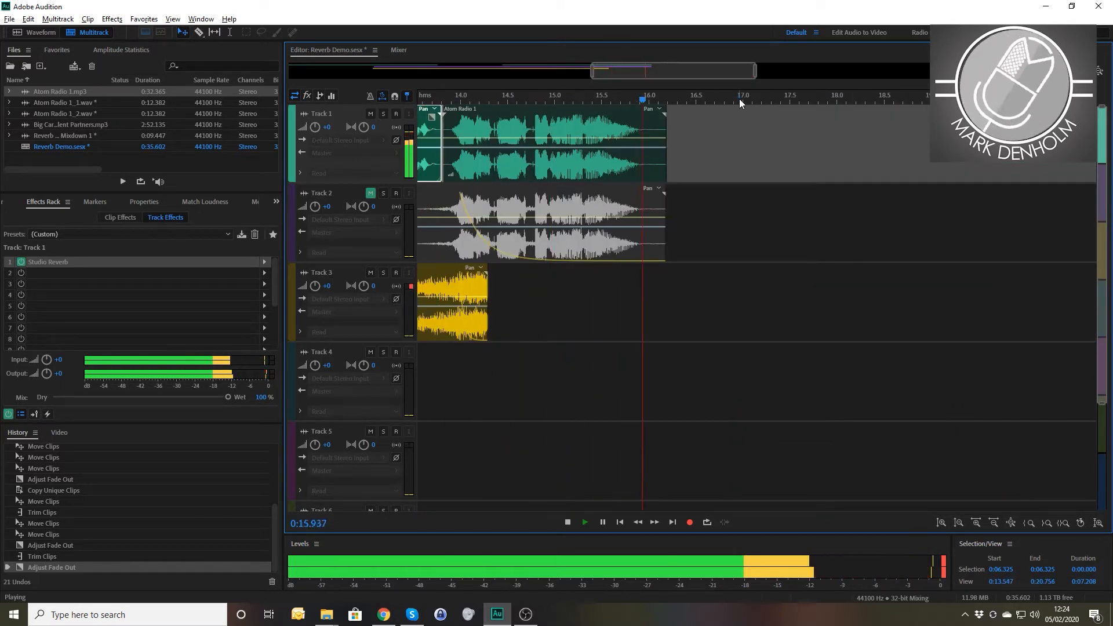
{"action": "key", "text": "space"}
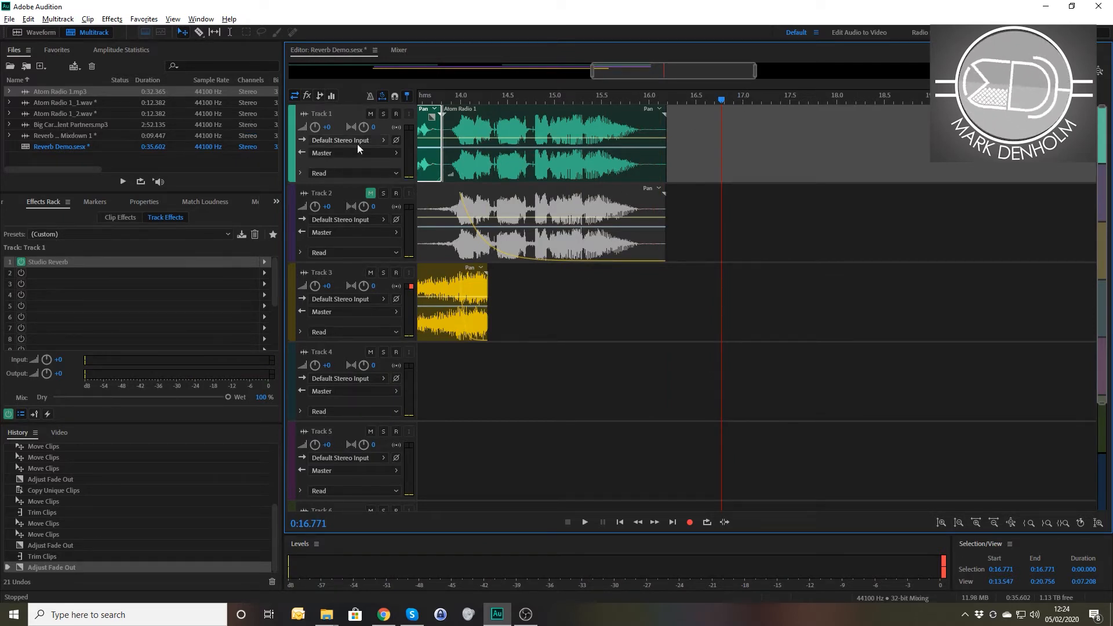
Step: Place the Big Cars music file on Track 1 at about 0:18.9 and play it from its start
{"action": "left_click_drag", "start_coordinate": [58, 124], "coordinate": [937, 145]}
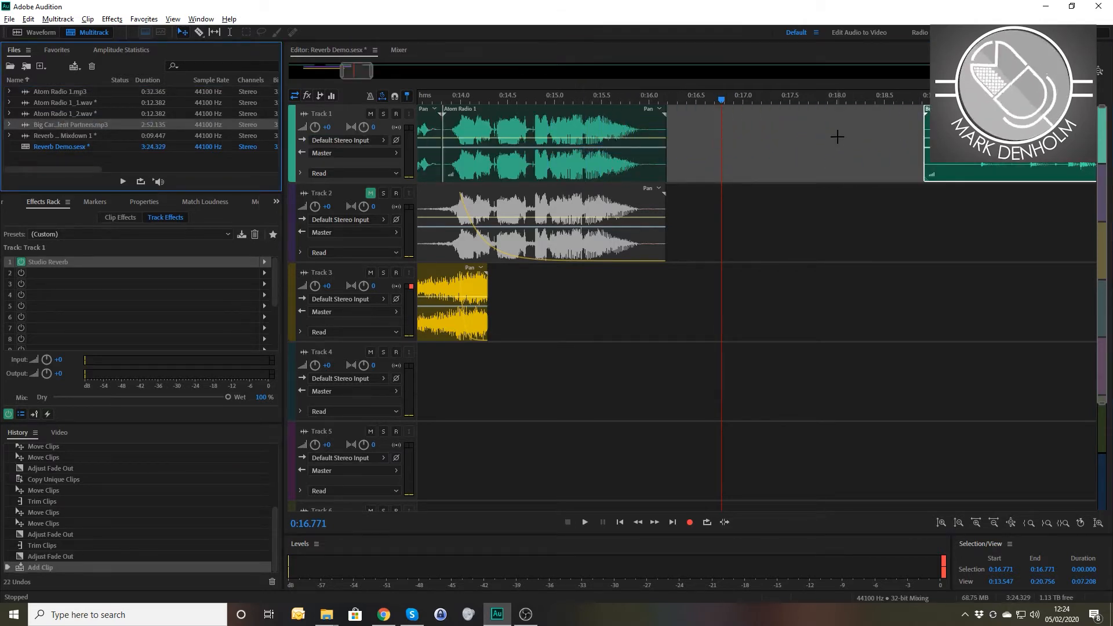
{"action": "left_click", "coordinate": [925, 101]}
{"action": "key", "text": "space"}
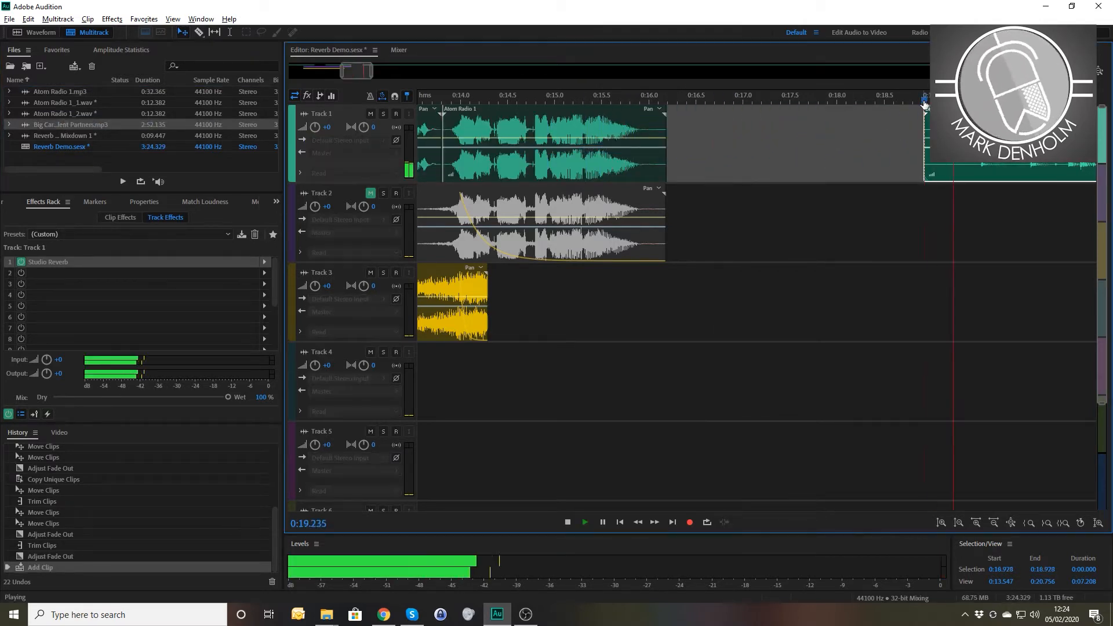
{"action": "scroll", "coordinate": [925, 103], "scroll_direction": "down", "scroll_amount": 5}
{"action": "scroll", "coordinate": [925, 105], "scroll_direction": "down", "scroll_amount": 3}
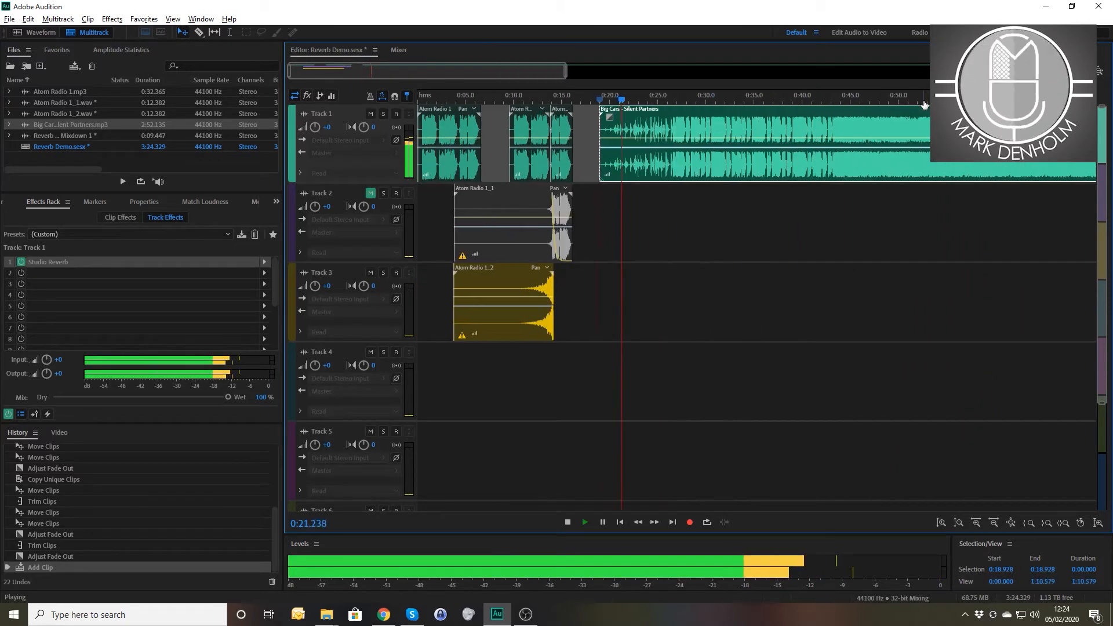
{"action": "scroll", "coordinate": [822, 115], "scroll_direction": "up", "scroll_amount": 8}
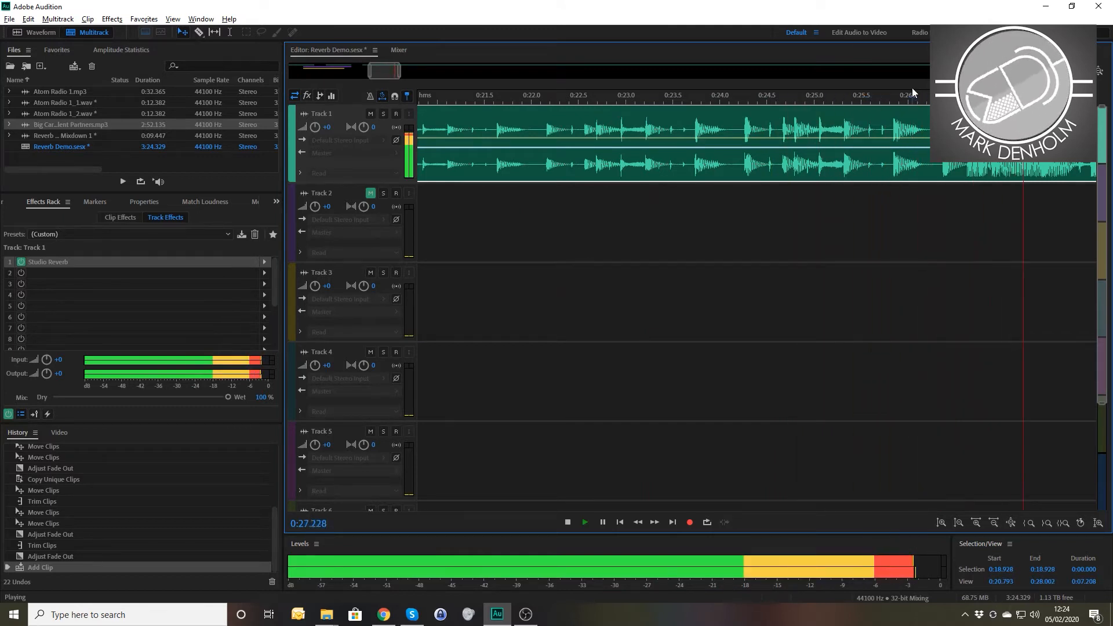
{"action": "key", "text": "space"}
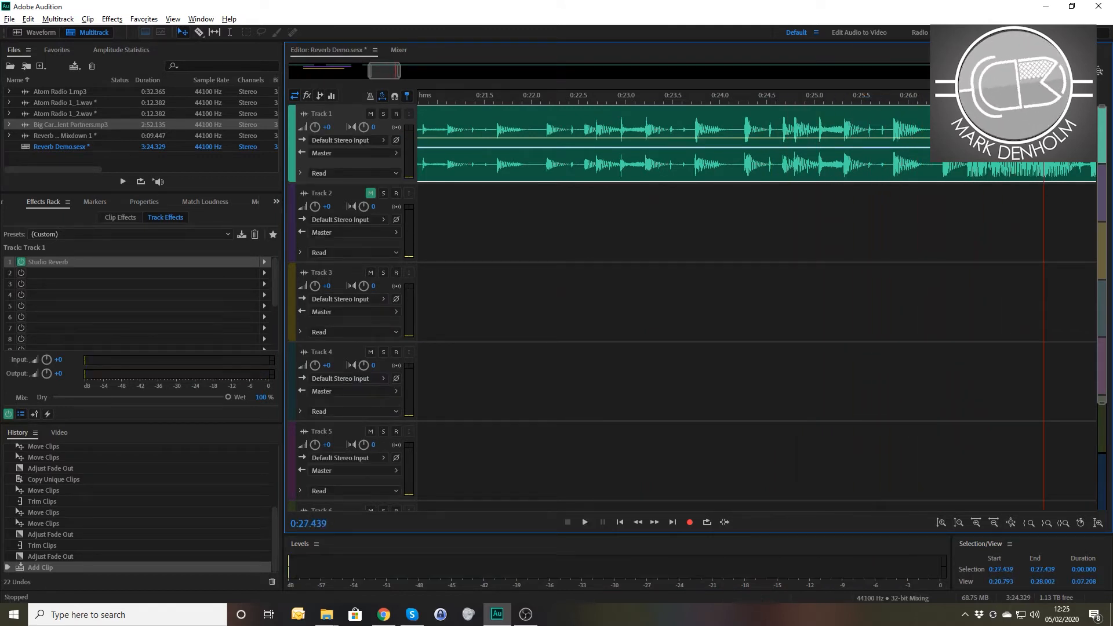
Step: Split the Big Cars clip at 0:27.405 and delete the part before the cut
{"action": "left_click_drag", "start_coordinate": [1043, 97], "coordinate": [1040, 97]}
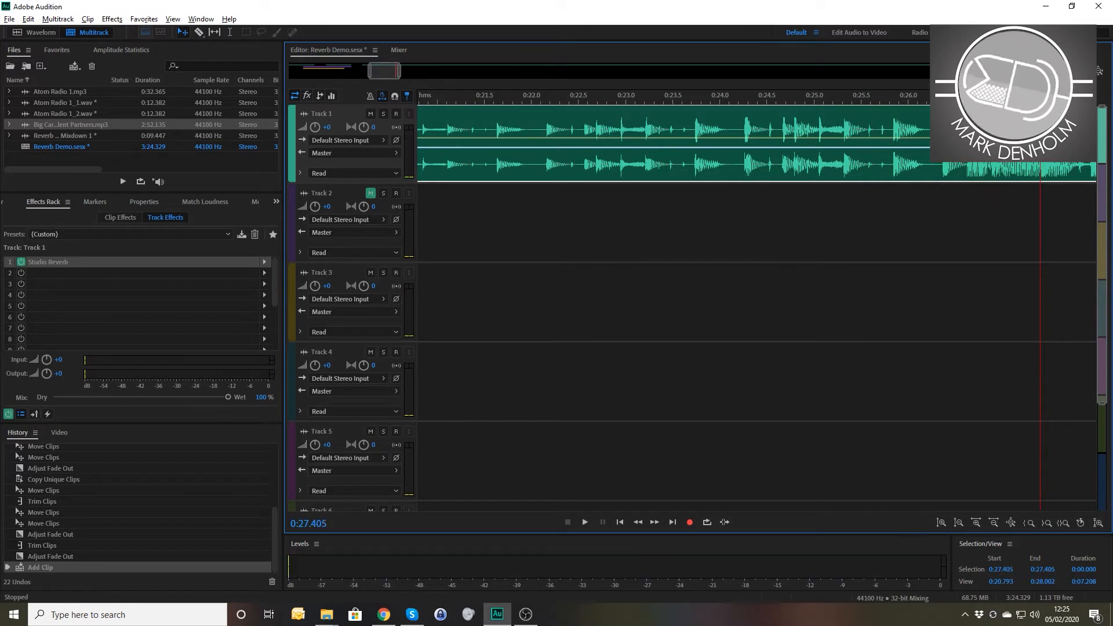
{"action": "key", "text": "ctrl+k"}
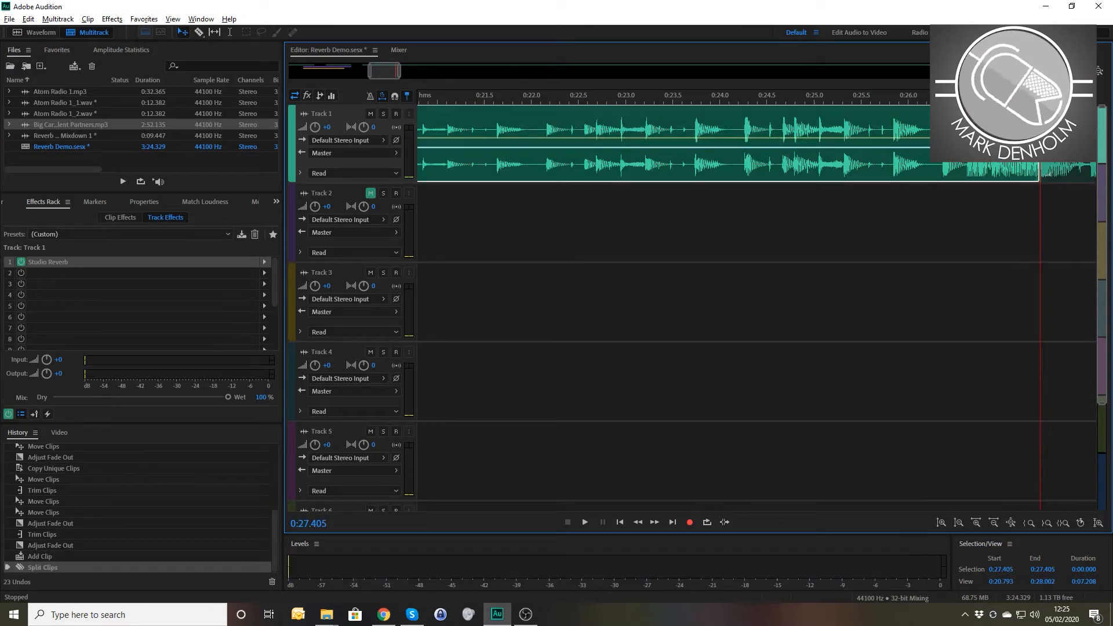
{"action": "key", "text": "Delete"}
{"action": "scroll", "coordinate": [997, 116], "scroll_direction": "down", "scroll_amount": 10}
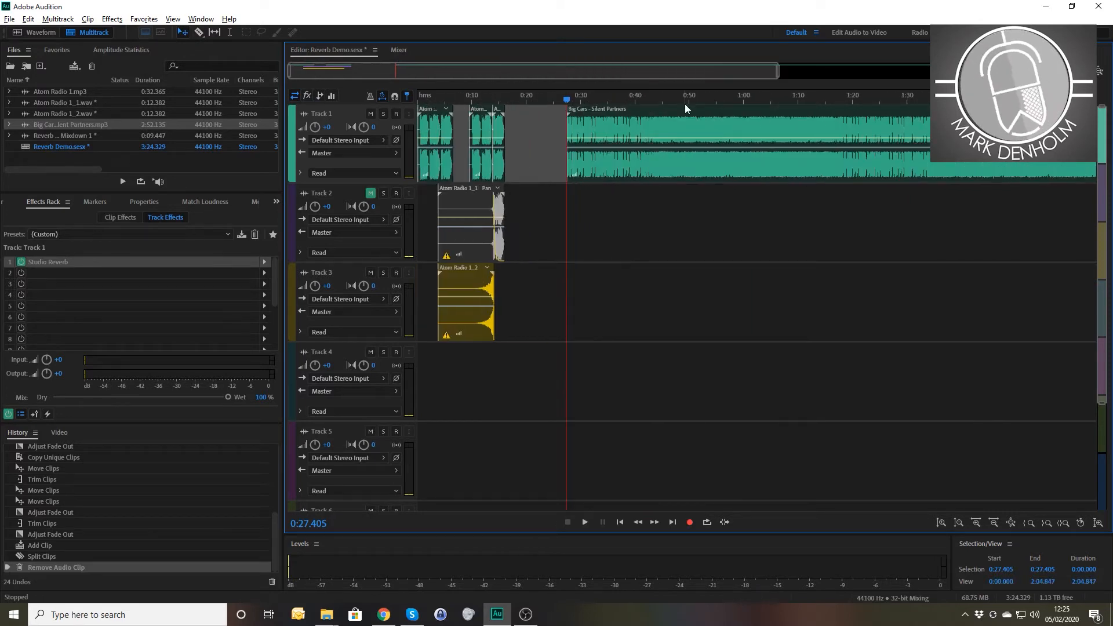
Step: Play the remaining music to find an end point, split it at 0:36.302 and delete everything after the cut
{"action": "key", "text": "space"}
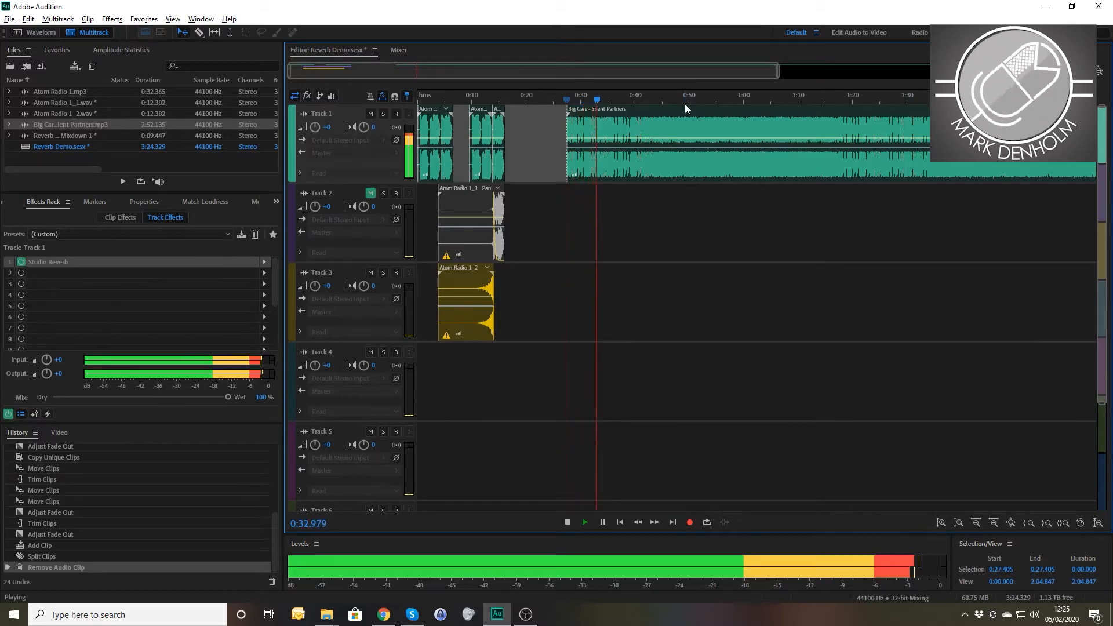
{"action": "scroll", "coordinate": [685, 103], "scroll_direction": "up", "scroll_amount": 2}
{"action": "scroll", "coordinate": [684, 103], "scroll_direction": "up", "scroll_amount": 8}
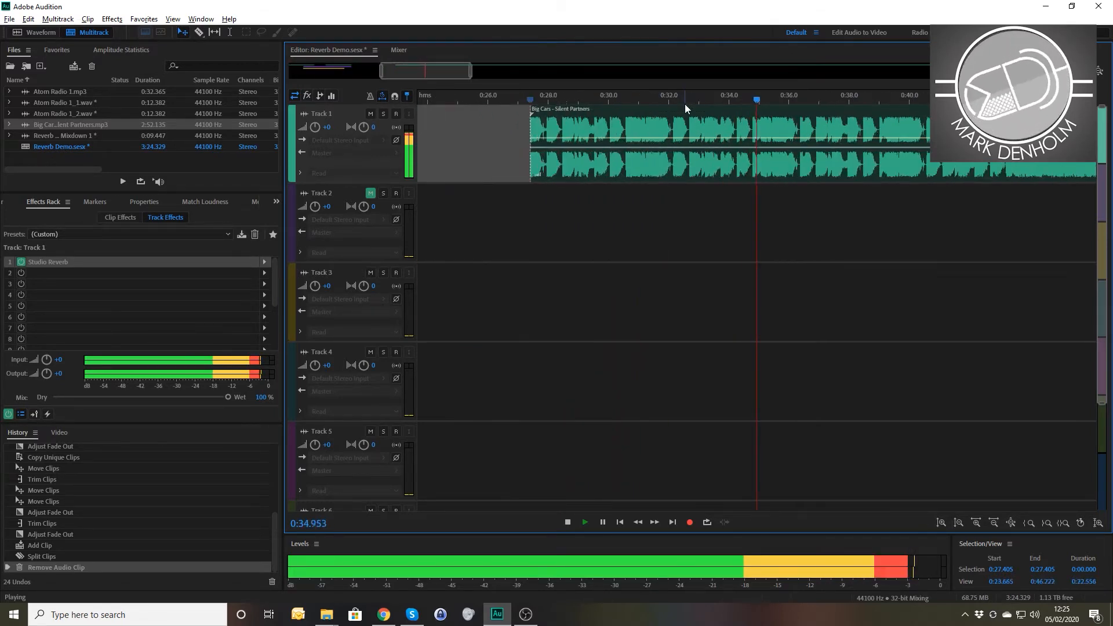
{"action": "key", "text": "space"}
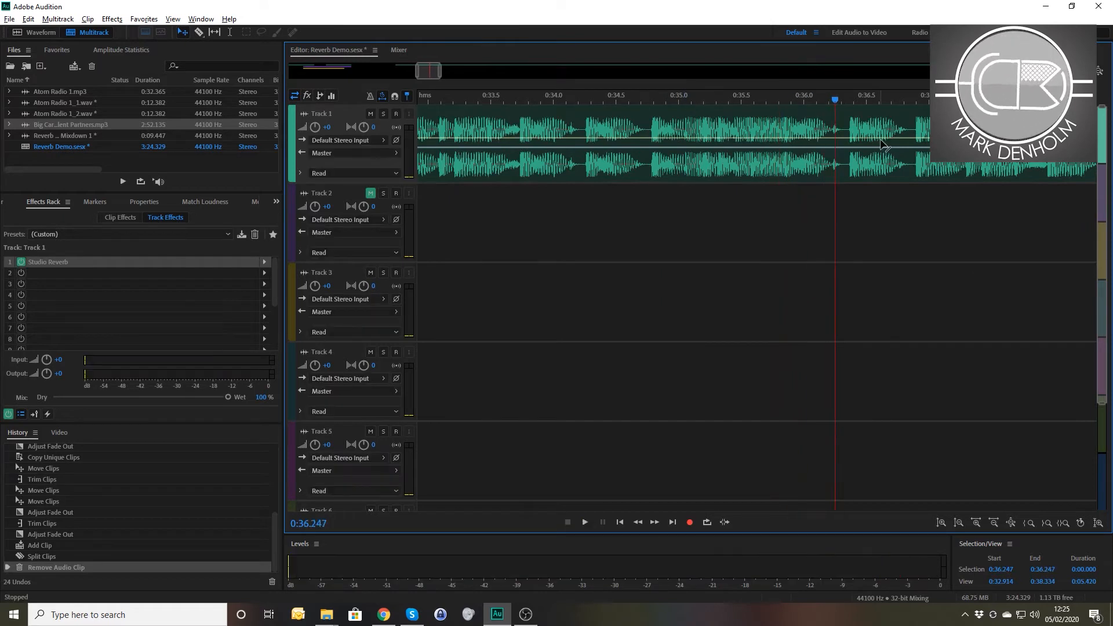
{"action": "left_click_drag", "start_coordinate": [836, 101], "coordinate": [842, 100]}
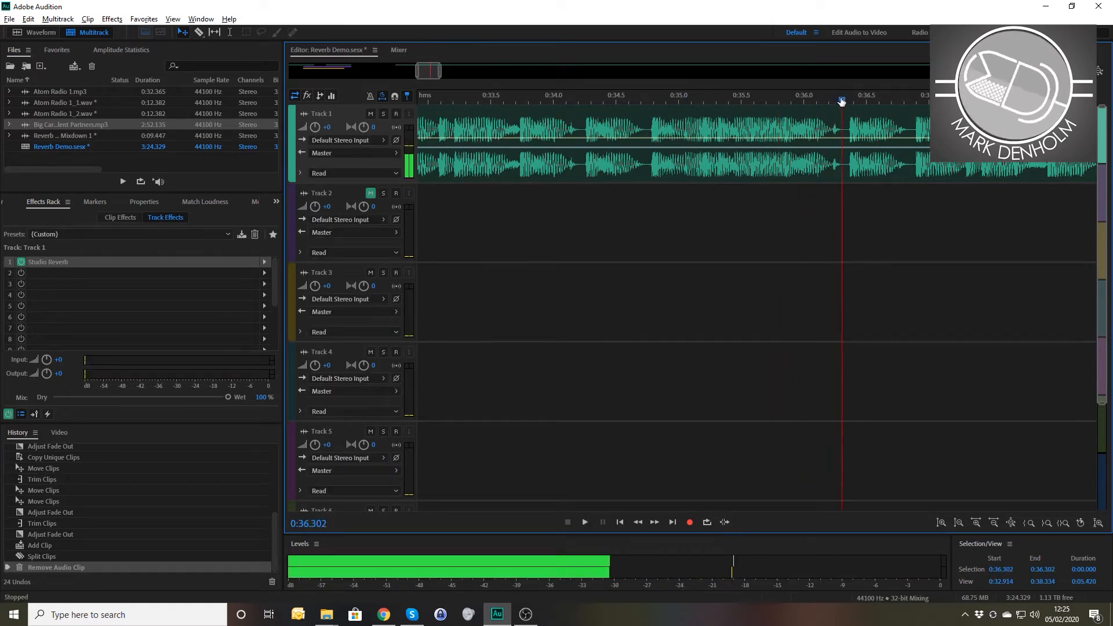
{"action": "key", "text": "ctrl+k"}
{"action": "left_click", "coordinate": [879, 131]}
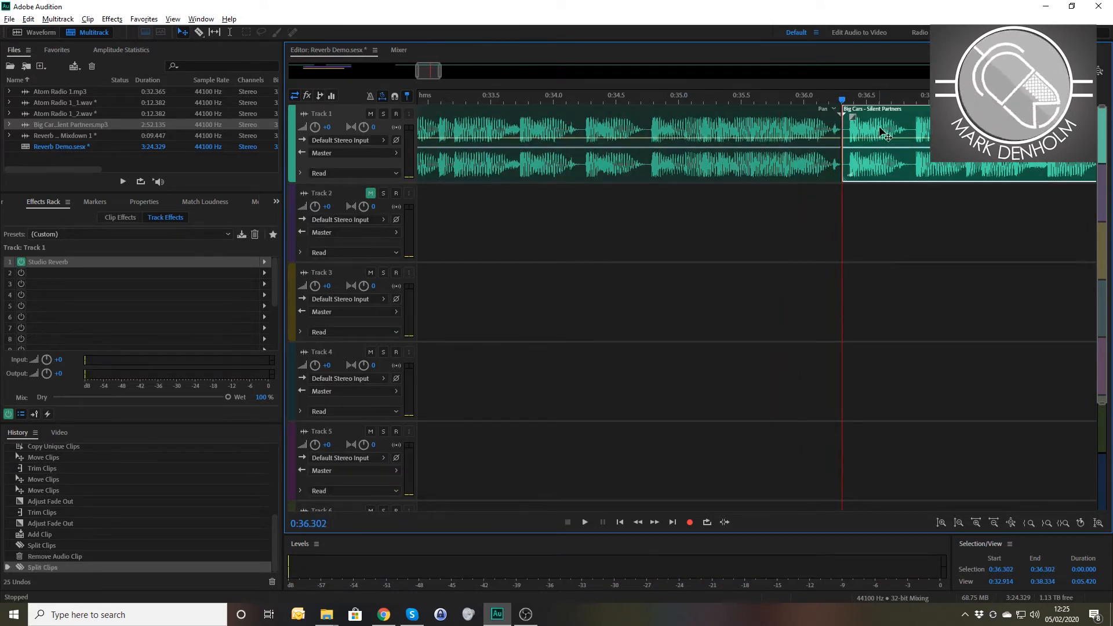
{"action": "key", "text": "Delete"}
{"action": "scroll", "coordinate": [877, 127], "scroll_direction": "down", "scroll_amount": 4}
{"action": "scroll", "coordinate": [678, 138], "scroll_direction": "down", "scroll_amount": 3}
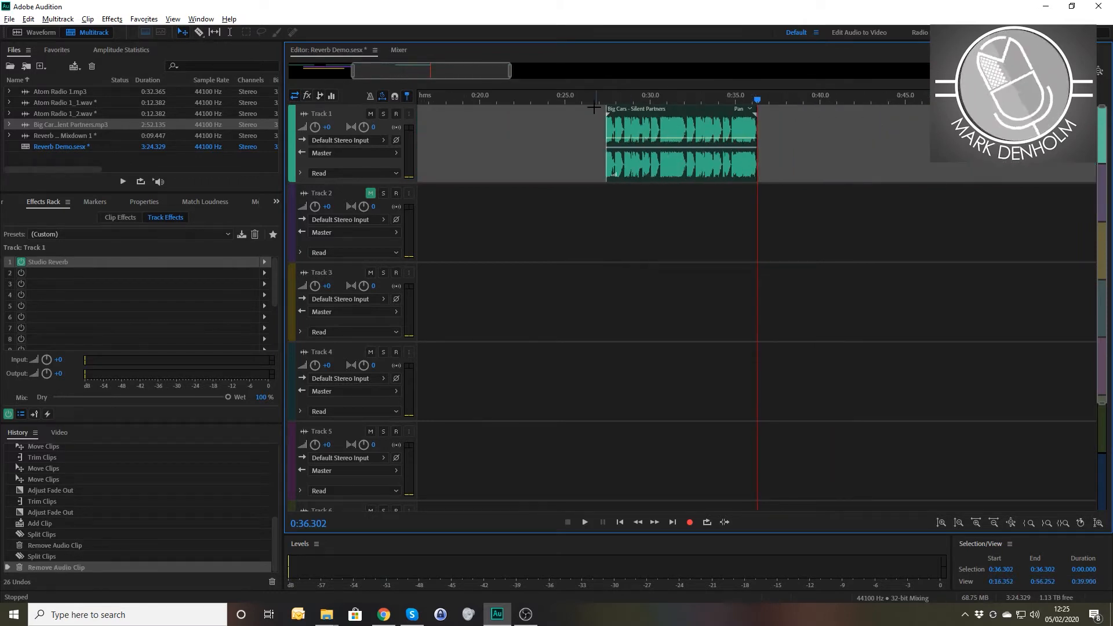
Step: Play back the trimmed Big Cars section from about 0:27.3
{"action": "left_click", "coordinate": [604, 100]}
{"action": "key", "text": "space"}
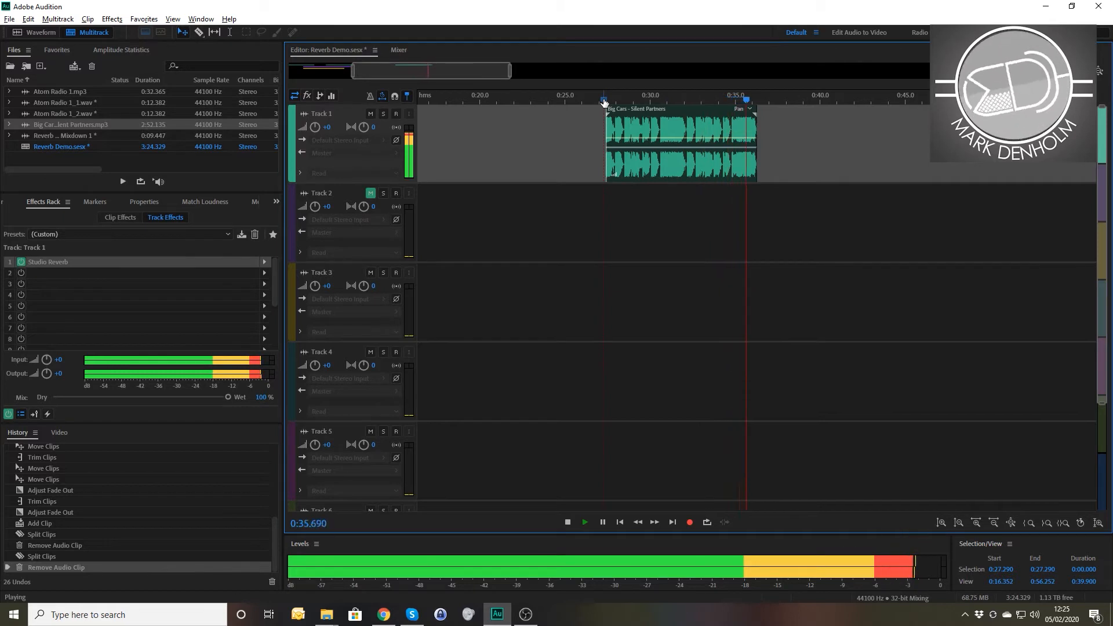
{"action": "key", "text": "space"}
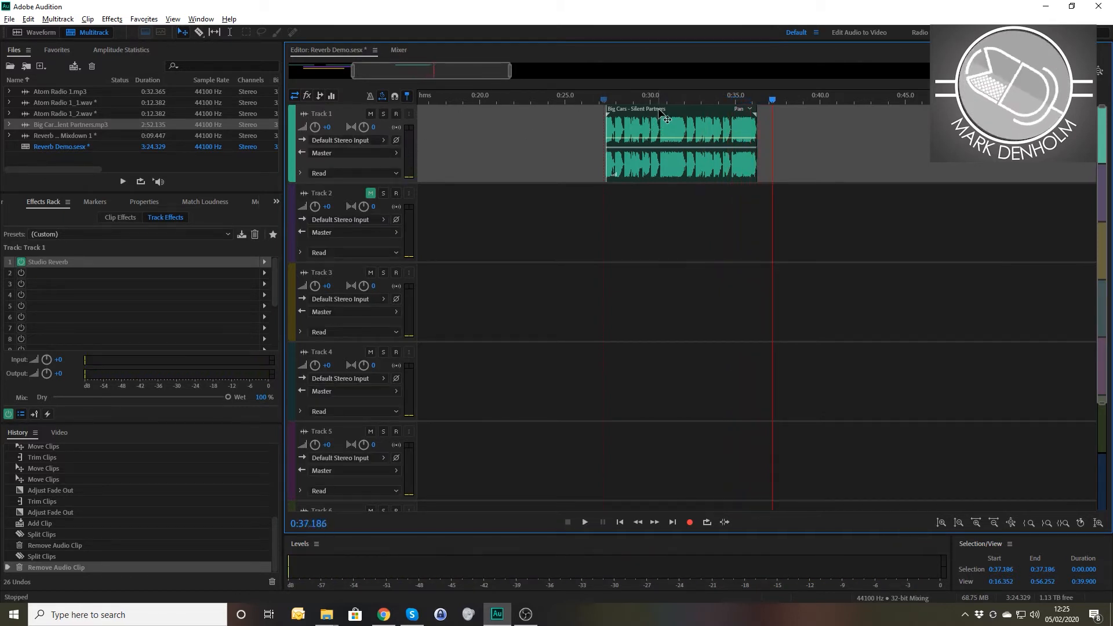
Step: Move the trimmed Big Cars clip down to Track 4 and play it from about 0:26.6
{"action": "left_click_drag", "start_coordinate": [653, 120], "coordinate": [660, 371]}
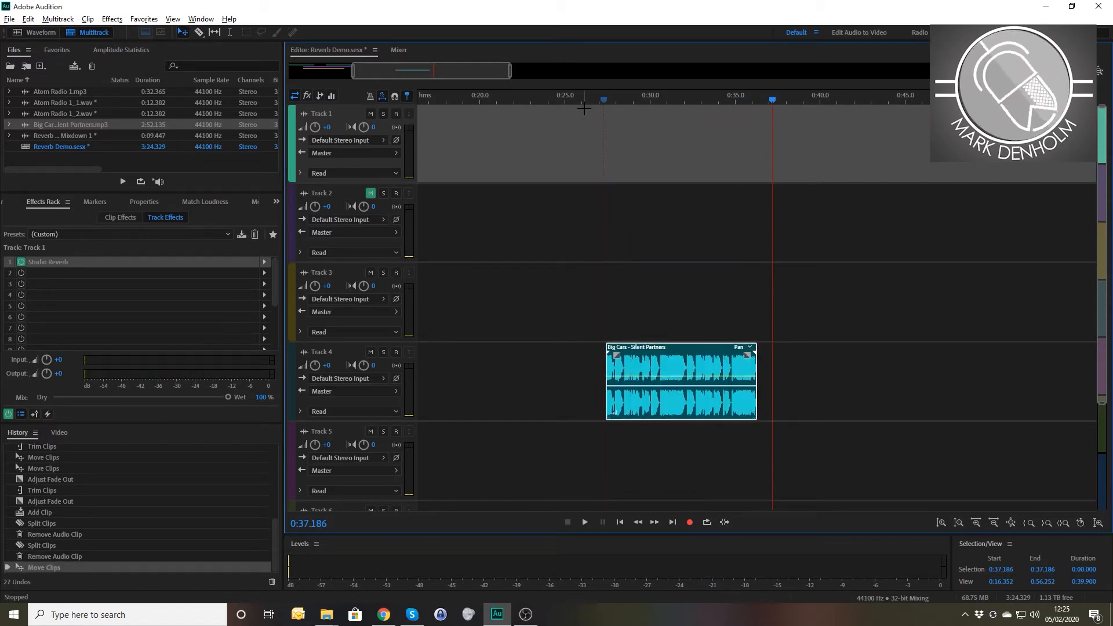
{"action": "key", "text": "space"}
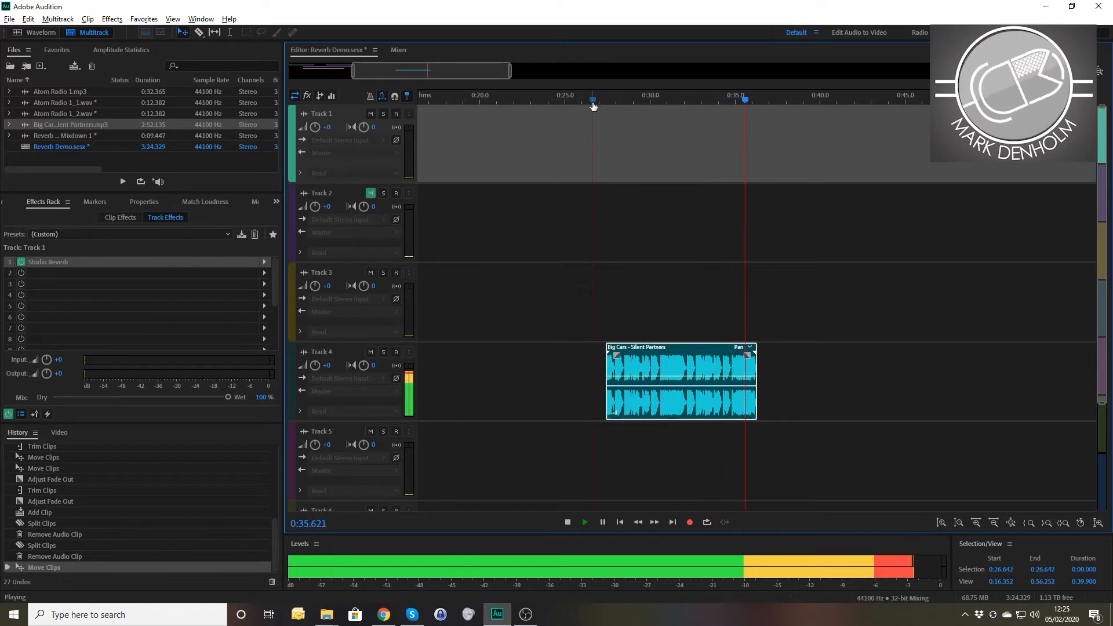
Step: Play the end of the Big Cars clip from about 0:34.557 to locate its final beat
{"action": "key", "text": "space"}
{"action": "scroll", "coordinate": [593, 107], "scroll_direction": "up", "scroll_amount": 5}
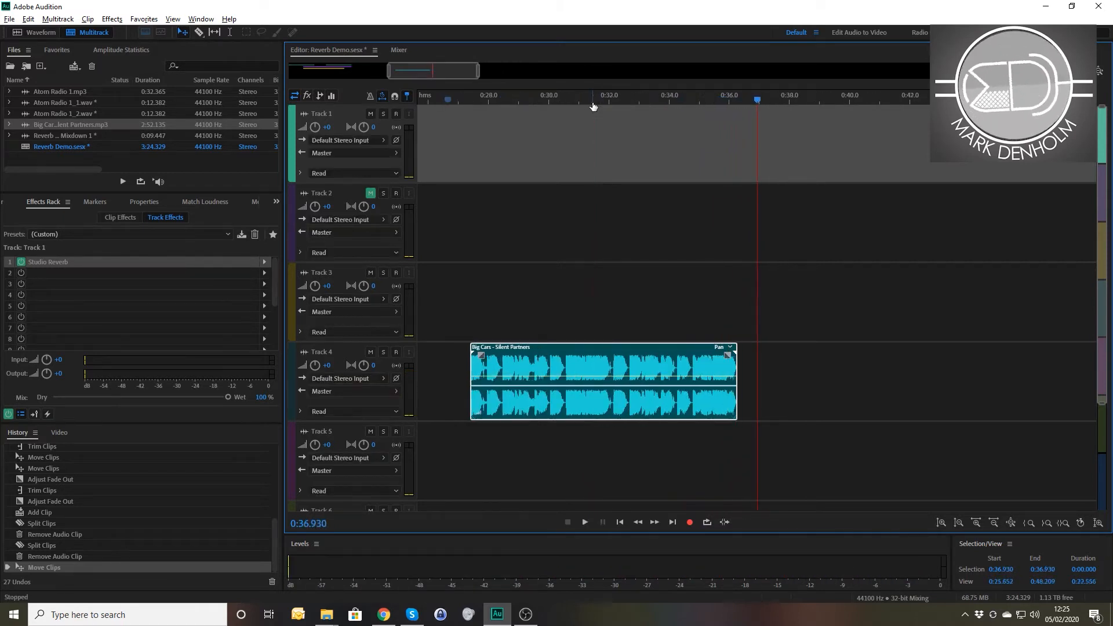
{"action": "scroll", "coordinate": [590, 90], "scroll_direction": "up", "scroll_amount": 2}
{"action": "left_click_drag", "start_coordinate": [585, 100], "coordinate": [534, 107]}
{"action": "key", "text": "space"}
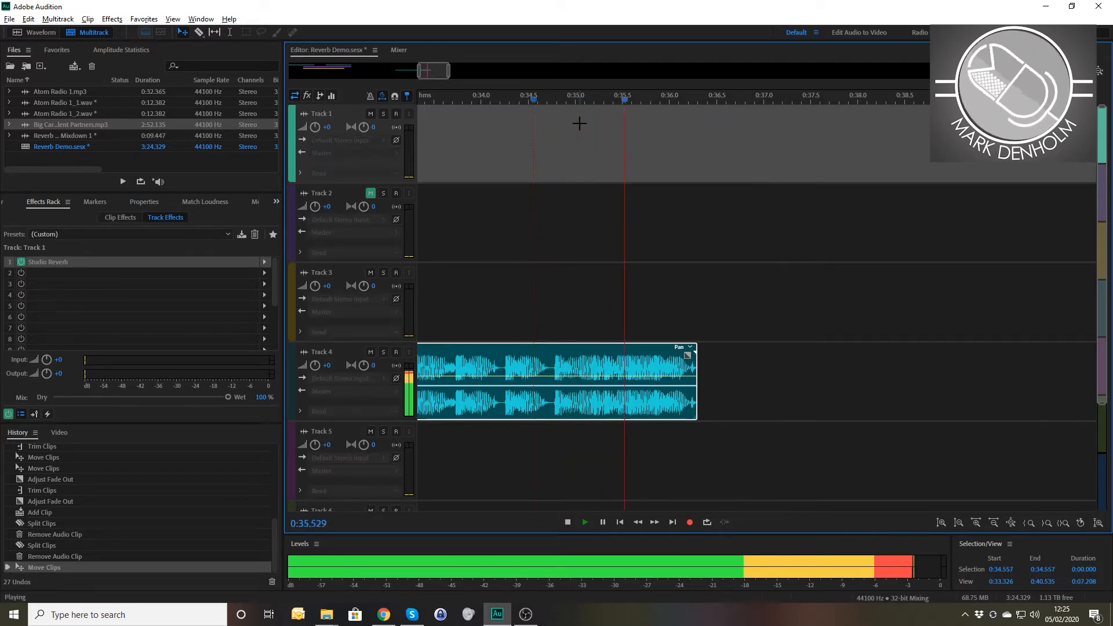
{"action": "key", "text": "space"}
Step: Split the Big Cars clip at 0:35.819 and copy the short end piece to Track 5 at the same time position
{"action": "left_click_drag", "start_coordinate": [658, 102], "coordinate": [650, 103]}
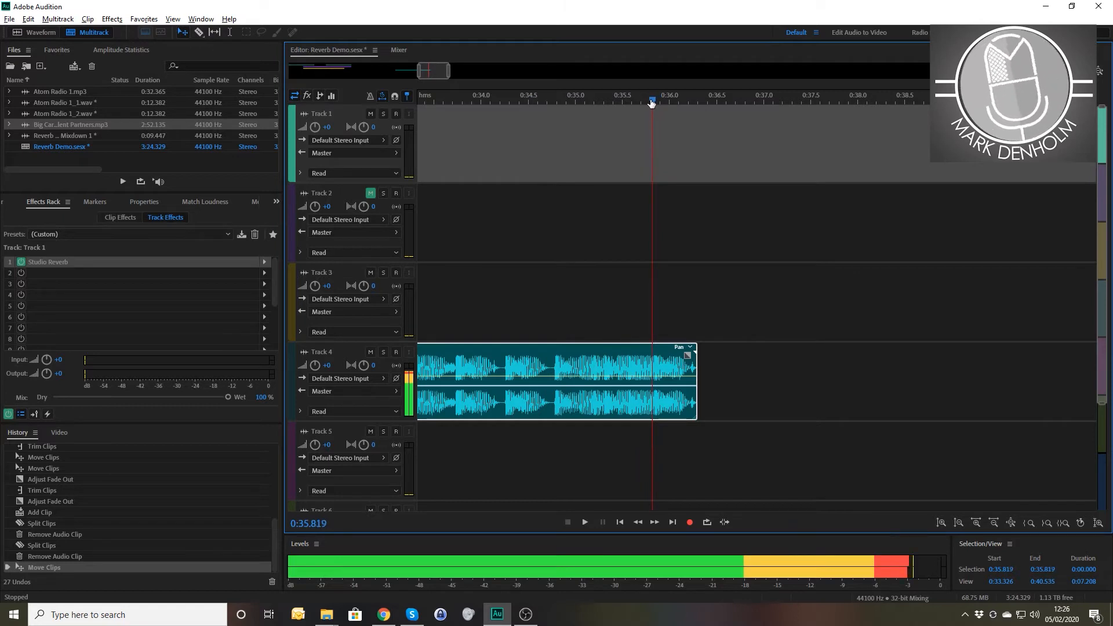
{"action": "left_click", "coordinate": [665, 366]}
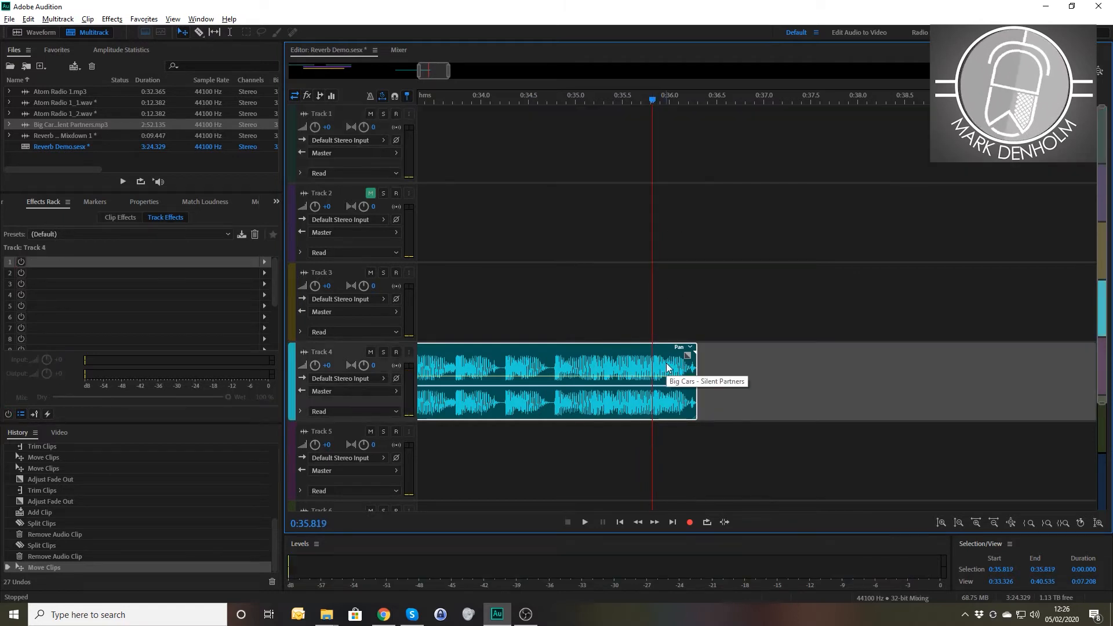
{"action": "key", "text": "ctrl+k"}
{"action": "left_click_drag", "start_coordinate": [667, 367], "coordinate": [674, 454]}
{"action": "left_click", "coordinate": [693, 460]}
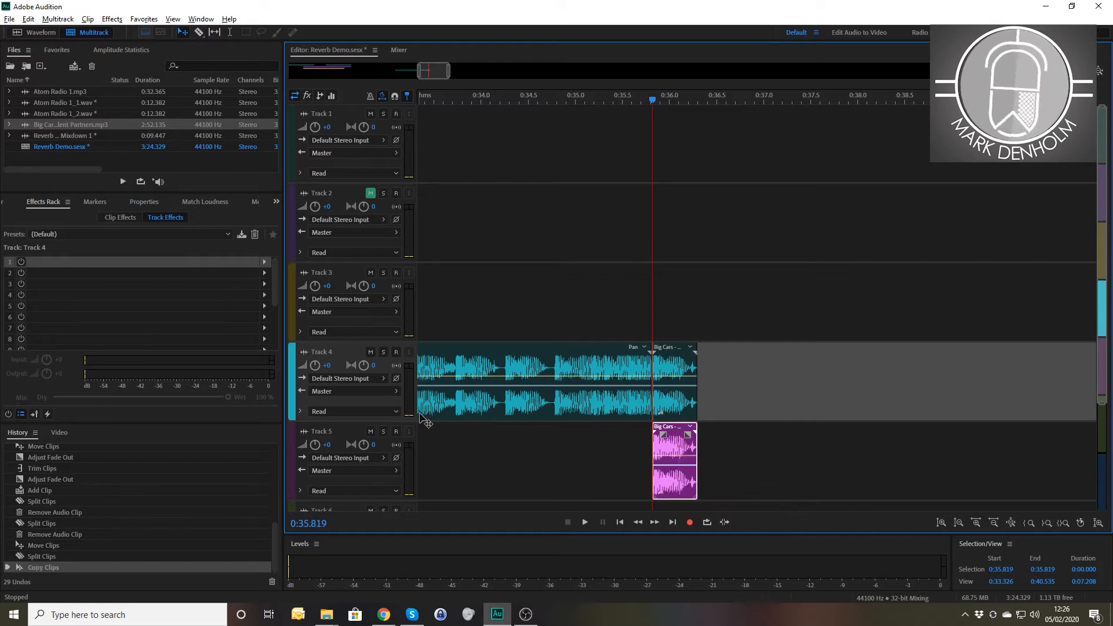
Step: Add a Studio Reverb effect with the Great Hall preset to Track 5
{"action": "left_click", "coordinate": [344, 434]}
{"action": "left_click", "coordinate": [263, 264]}
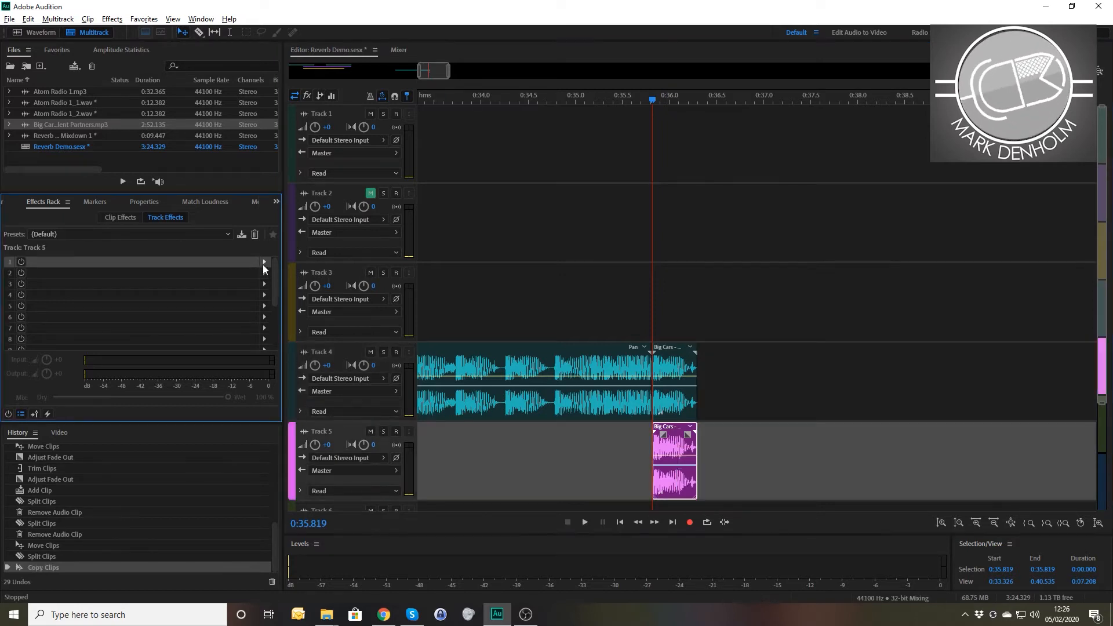
{"action": "left_click", "coordinate": [264, 262]}
{"action": "mouse_move", "coordinate": [315, 371]}
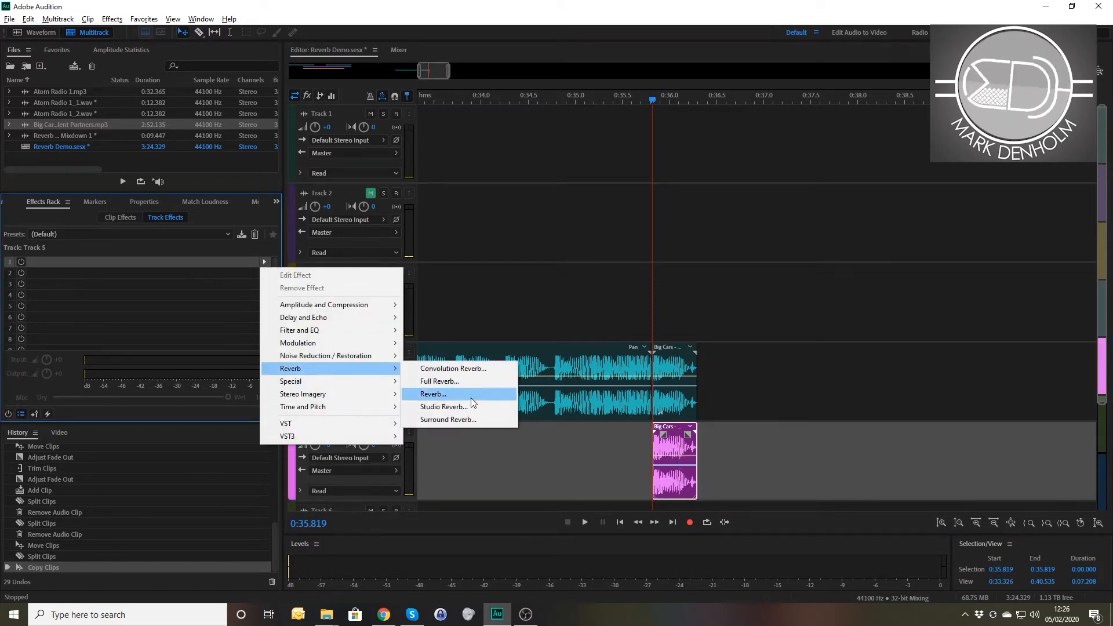
{"action": "left_click", "coordinate": [454, 408]}
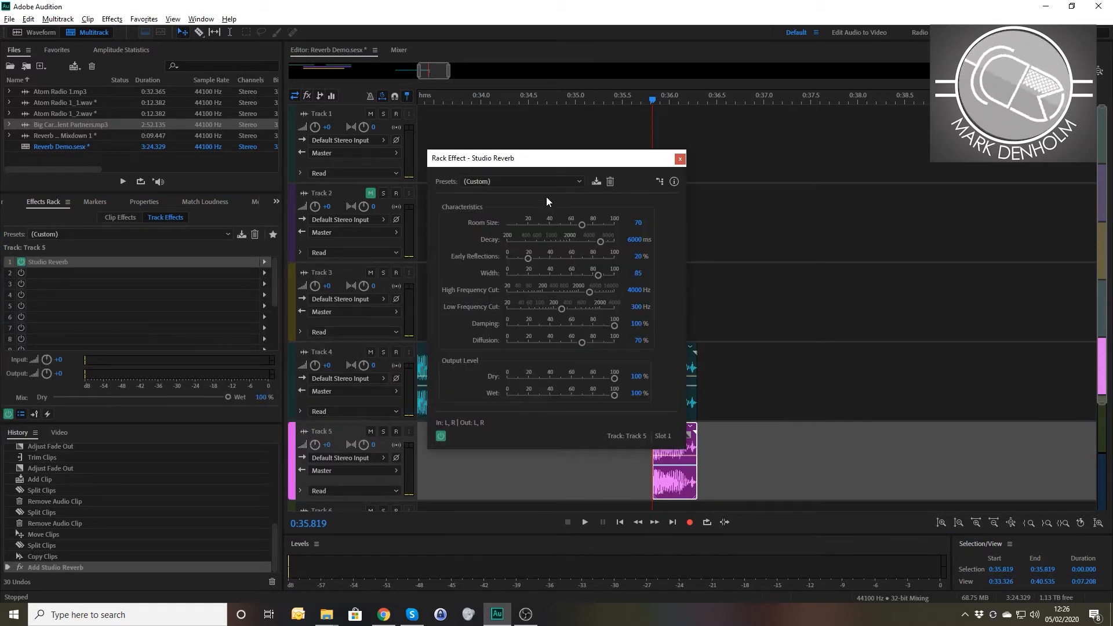
{"action": "left_click", "coordinate": [515, 181]}
{"action": "left_click", "coordinate": [507, 248]}
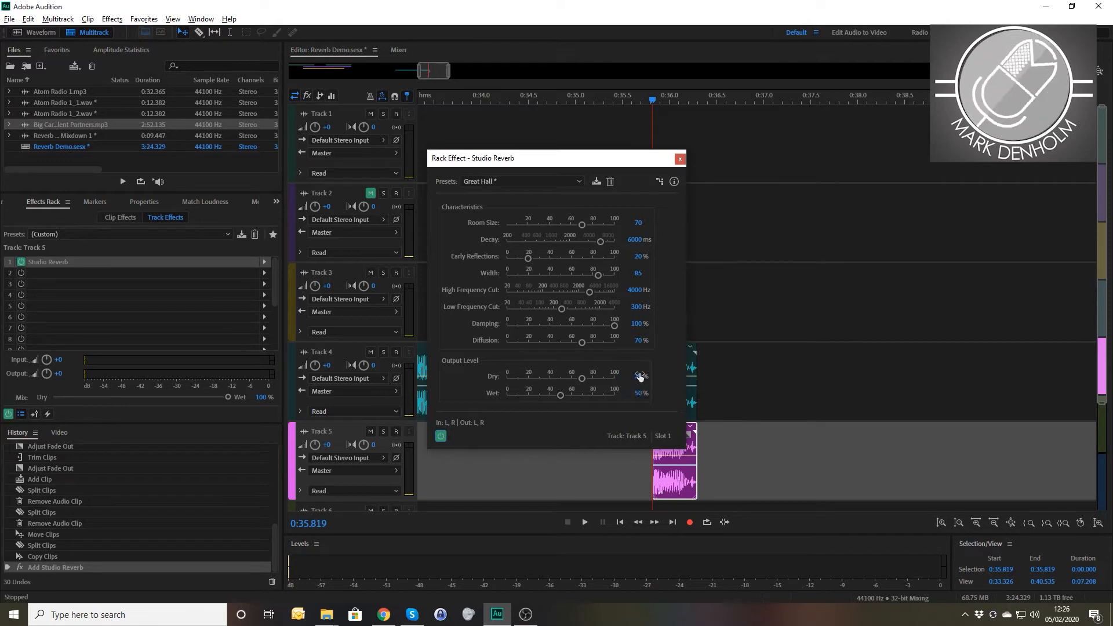
{"action": "left_click", "coordinate": [680, 159]}
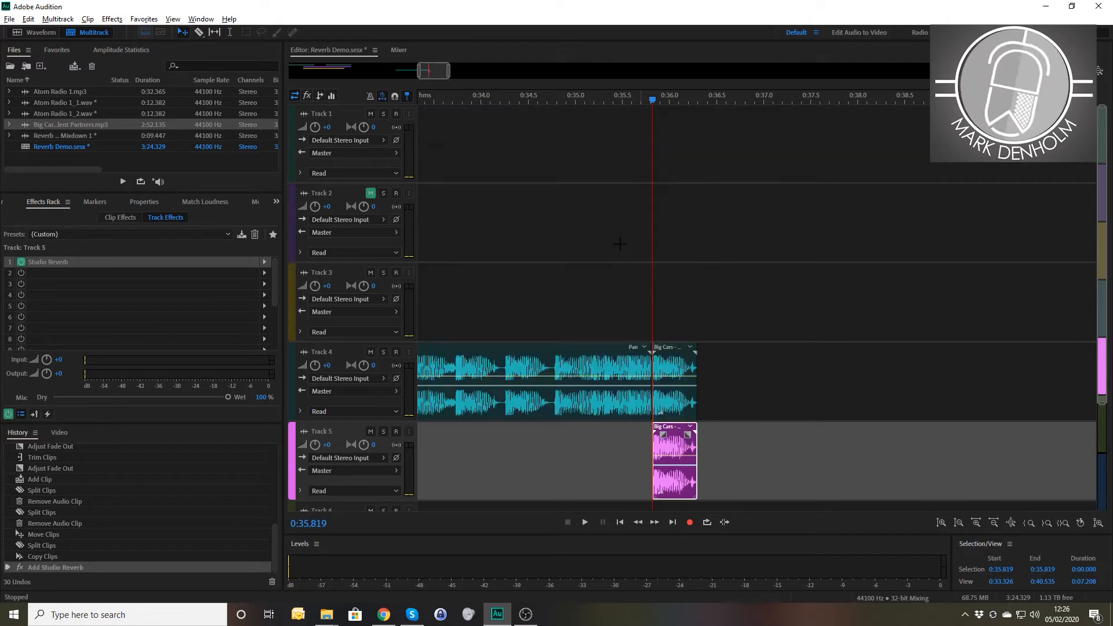
Step: Solo Track 5 to play the reverberated end piece from 0:35.819, and turn the solo off
{"action": "left_click", "coordinate": [382, 433]}
{"action": "key", "text": "space"}
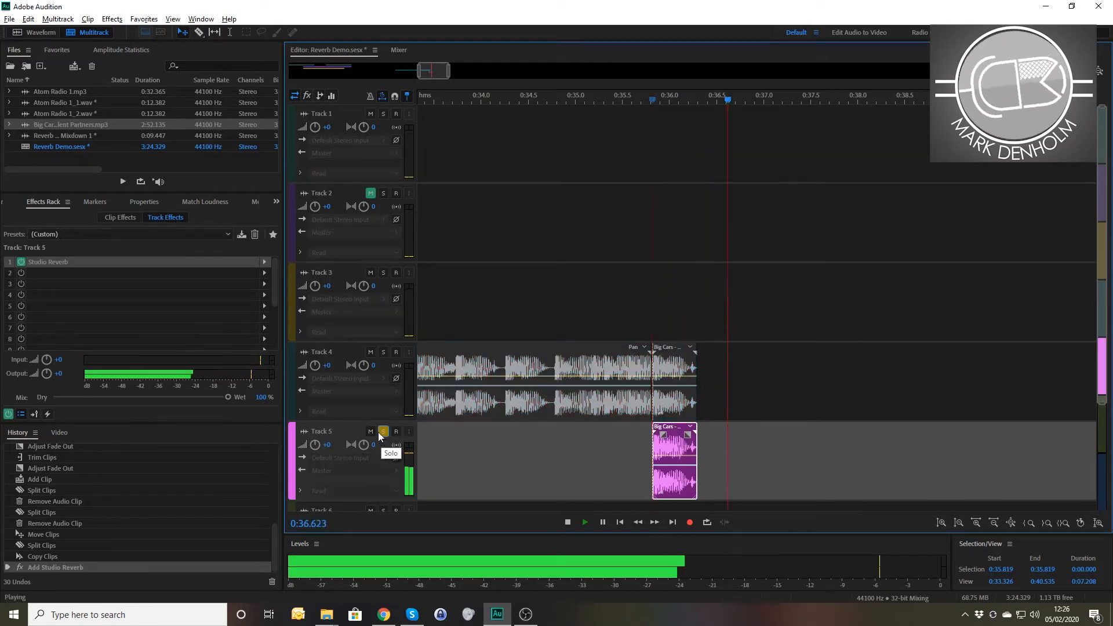
{"action": "left_click", "coordinate": [382, 434]}
{"action": "key", "text": "space"}
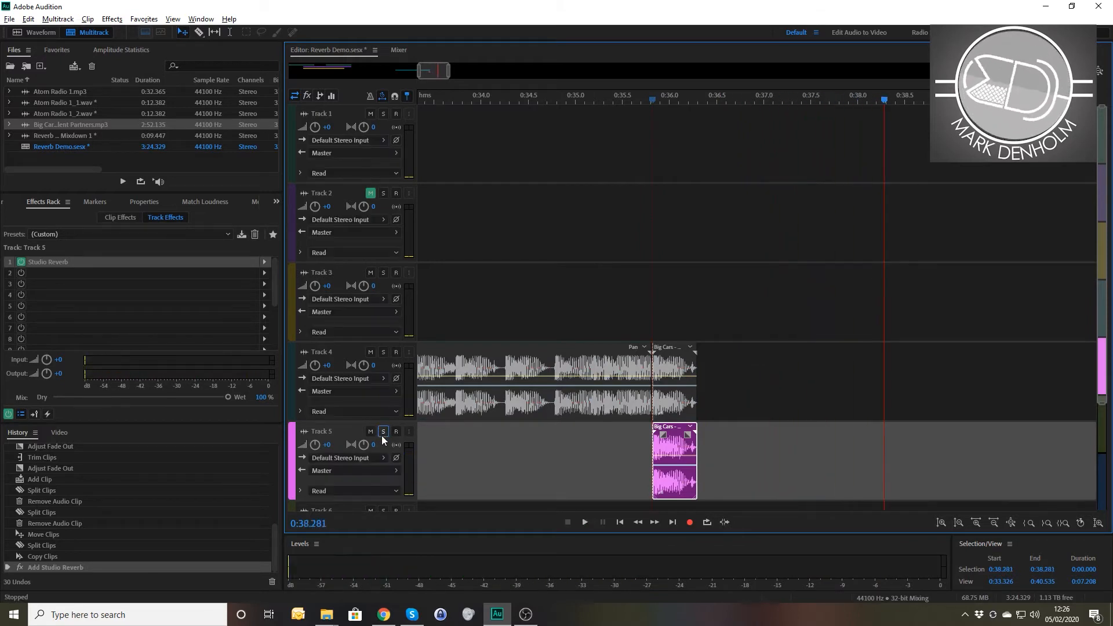
Step: Solo Track 4 and play its dry end piece from about 0:35.832 for comparison
{"action": "left_click", "coordinate": [383, 412]}
{"action": "left_click", "coordinate": [383, 351]}
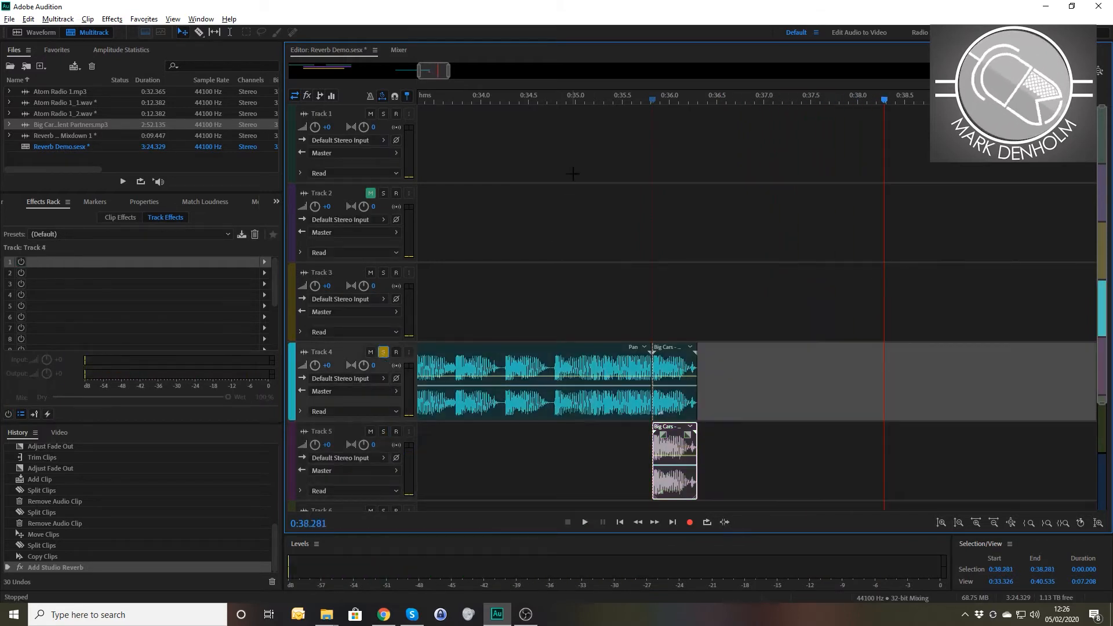
{"action": "key", "text": "space"}
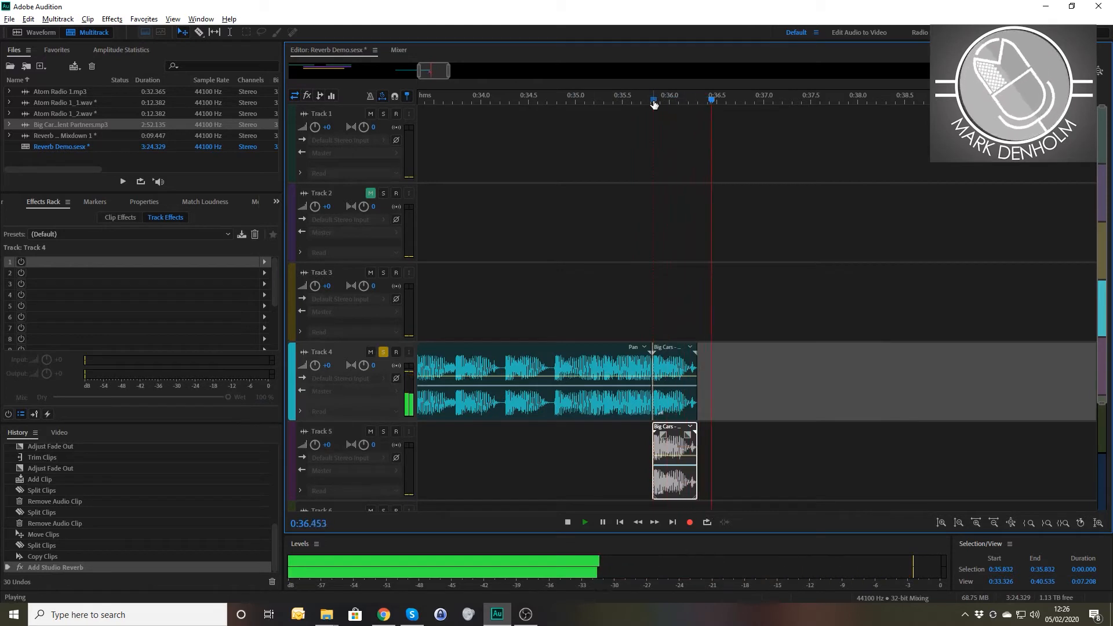
{"action": "key", "text": "space"}
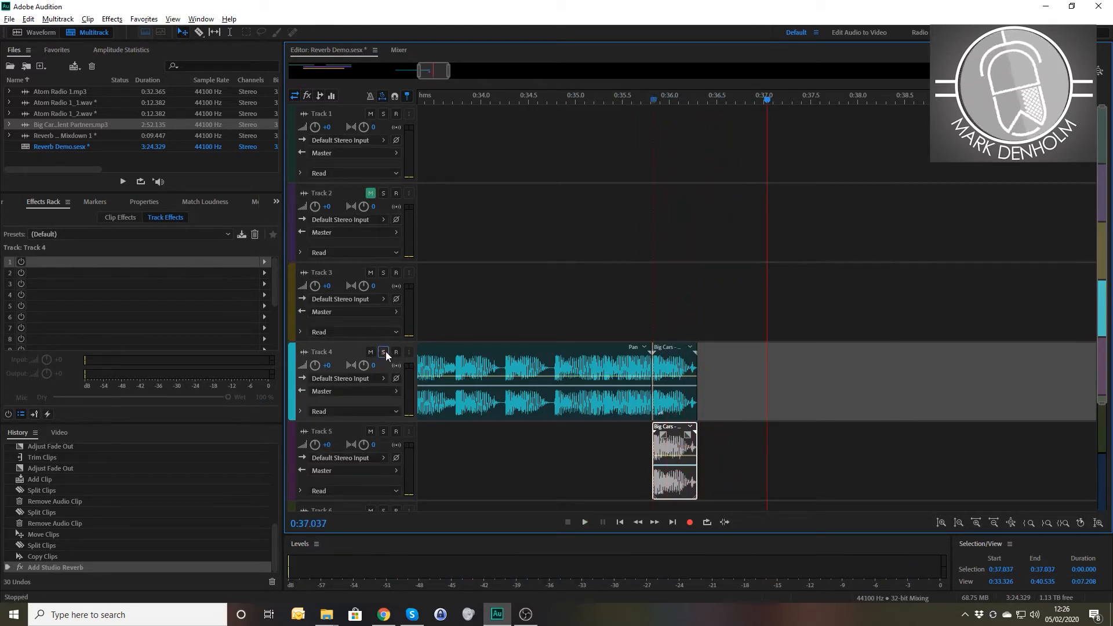
Step: Solo Track 5 again, play its reverb tail from about 0:35.702, and turn the solo off
{"action": "left_click", "coordinate": [383, 431]}
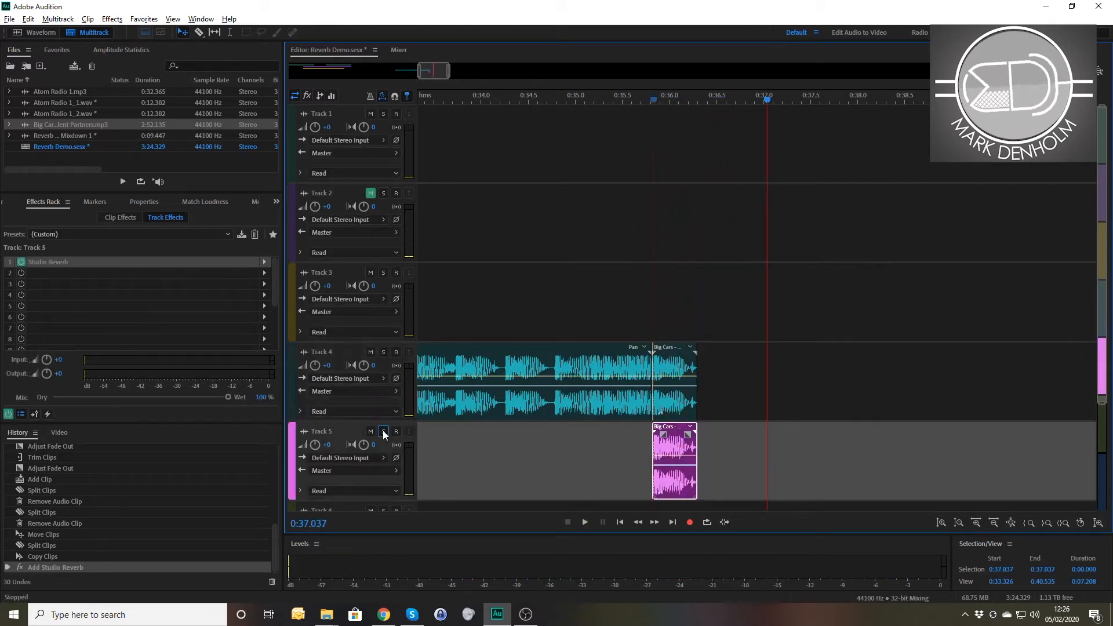
{"action": "left_click", "coordinate": [640, 100]}
{"action": "key", "text": "space"}
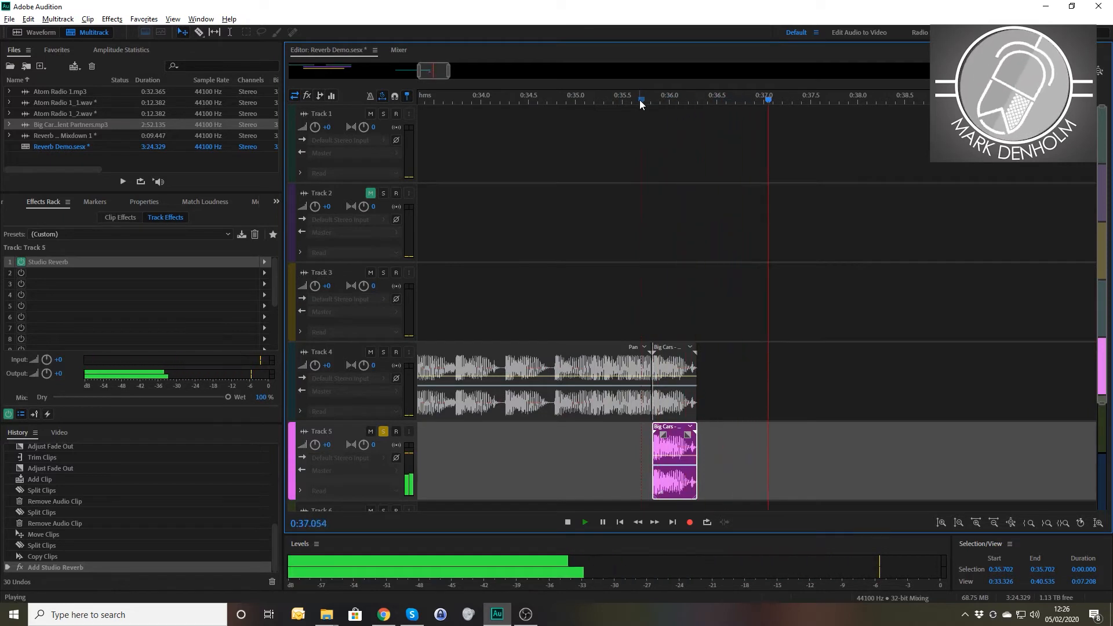
{"action": "key", "text": "space"}
{"action": "left_click", "coordinate": [383, 432]}
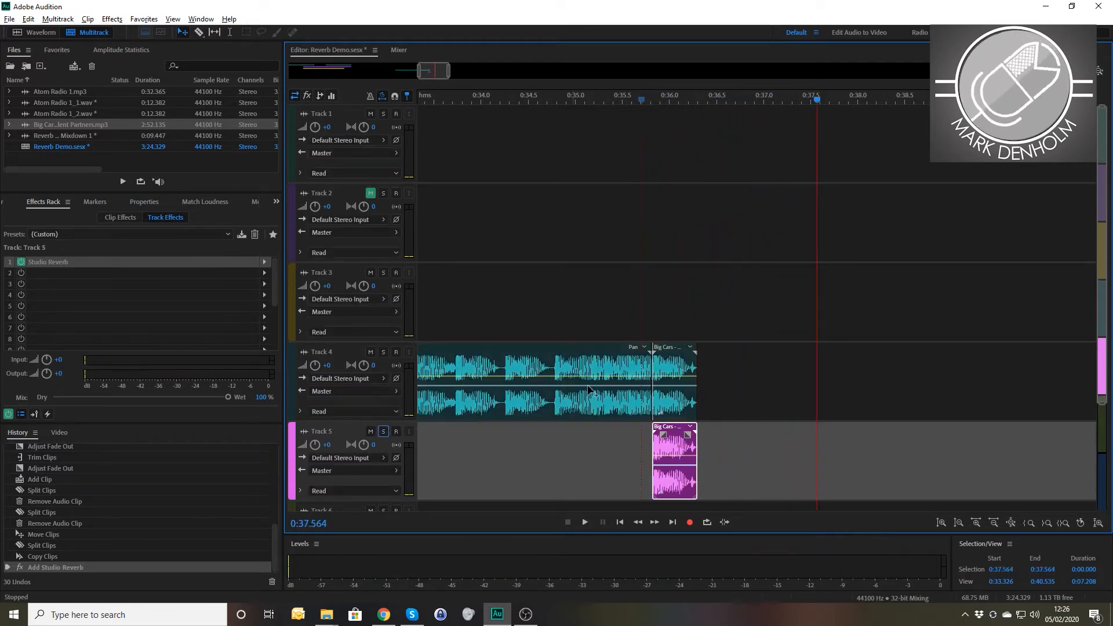
Step: Fade out the end piece on Track 4 over nearly its whole length and play the ending from 0:33.560
{"action": "left_click", "coordinate": [670, 365]}
{"action": "left_click_drag", "start_coordinate": [688, 355], "coordinate": [648, 380]}
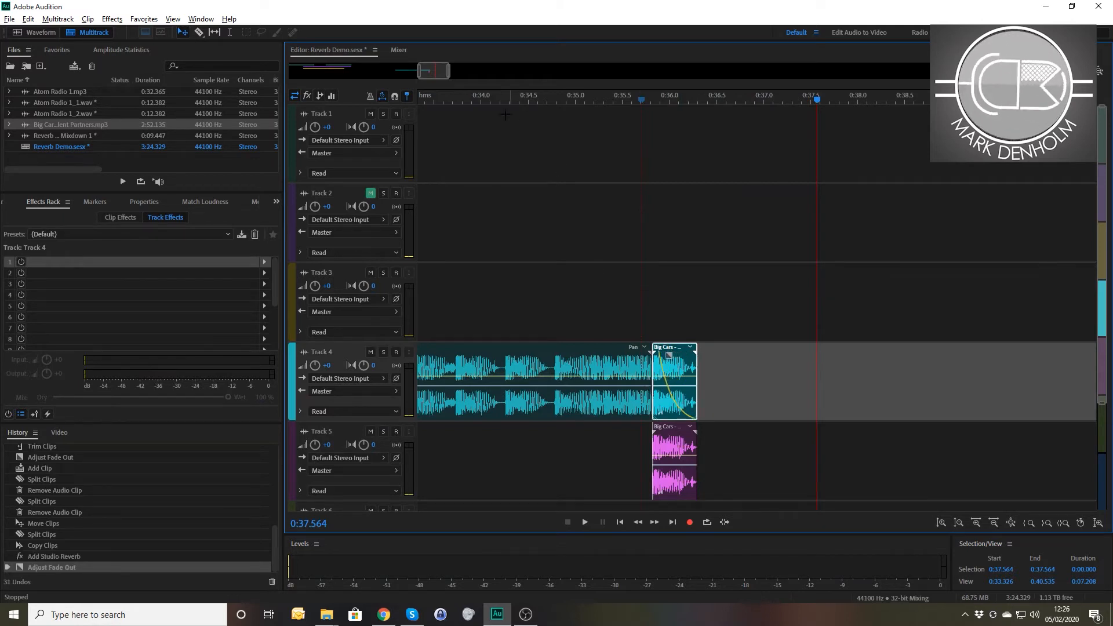
{"action": "left_click", "coordinate": [439, 102]}
{"action": "key", "text": "space"}
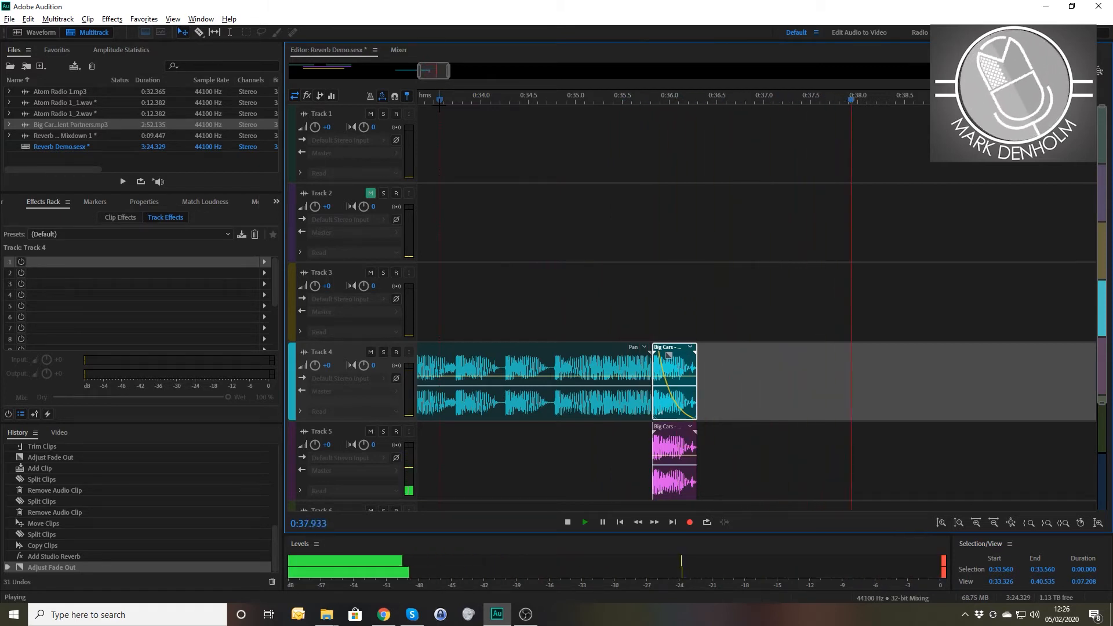
{"action": "key", "text": "space"}
Step: Play the opening of the Big Cars music on Track 4 from about 0:26.6
{"action": "key", "text": "minus"}
{"action": "key", "text": "minus"}
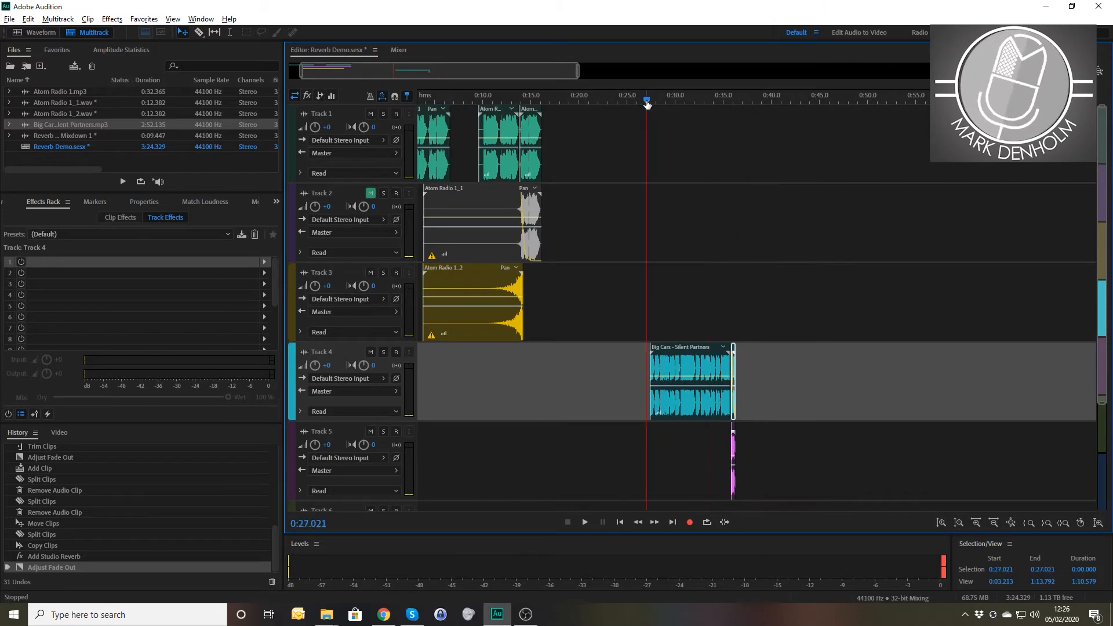
{"action": "key", "text": "space"}
{"action": "key", "text": "space"}
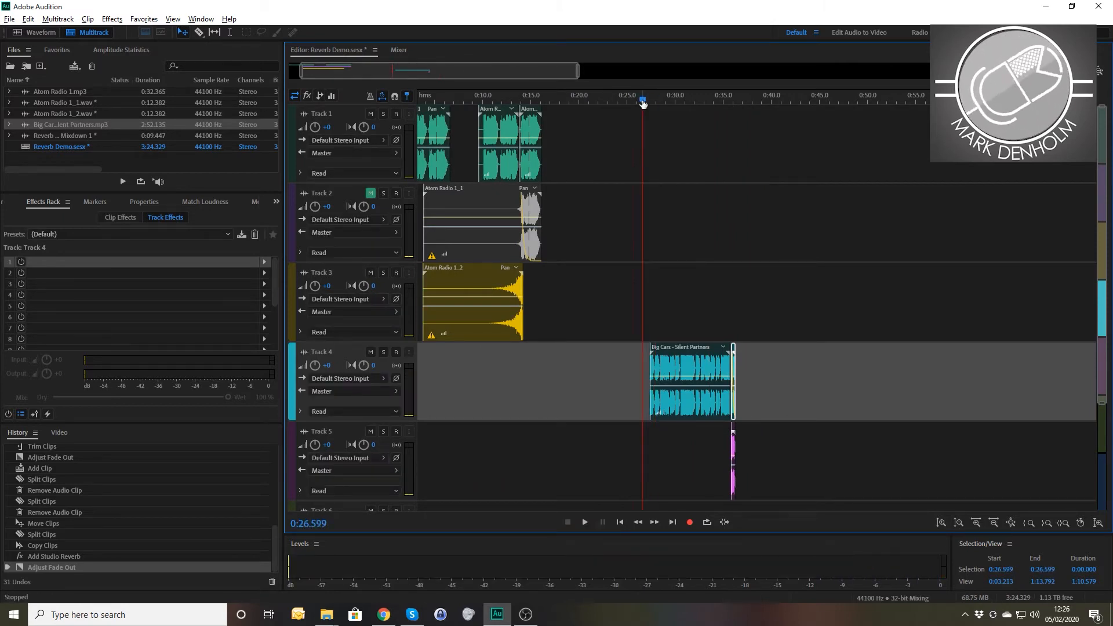
{"action": "key", "text": "space"}
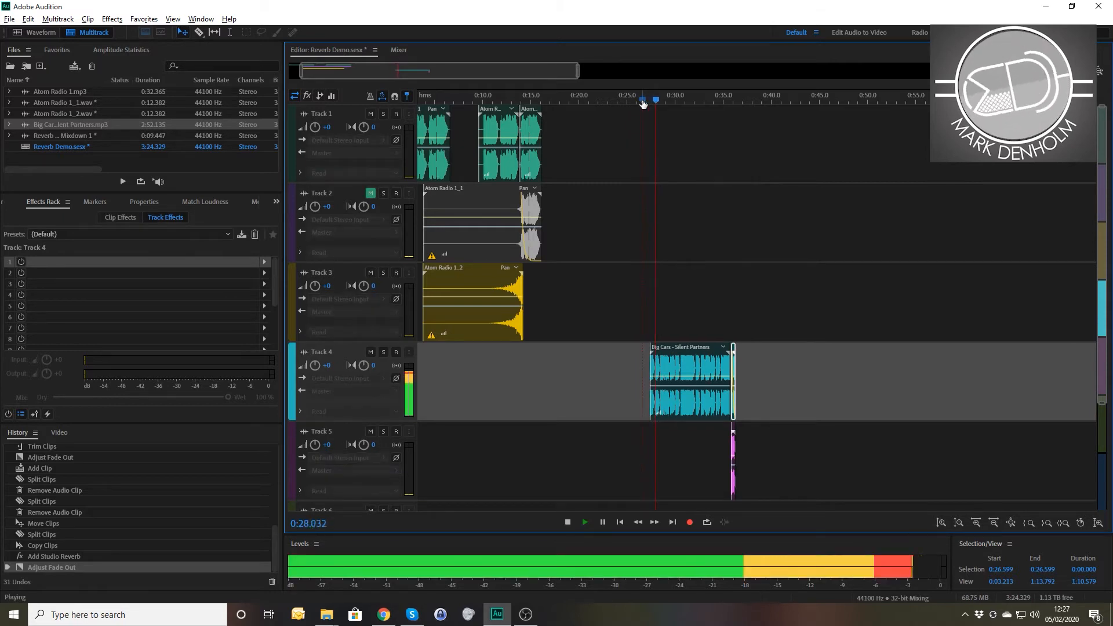
{"action": "key", "text": "space"}
Step: Split the Big Cars clip after its first beat at 0:27.923 and place a unique copy of that beat on Track 6
{"action": "key", "text": "equal"}
{"action": "key", "text": "equal"}
{"action": "key", "text": "equal"}
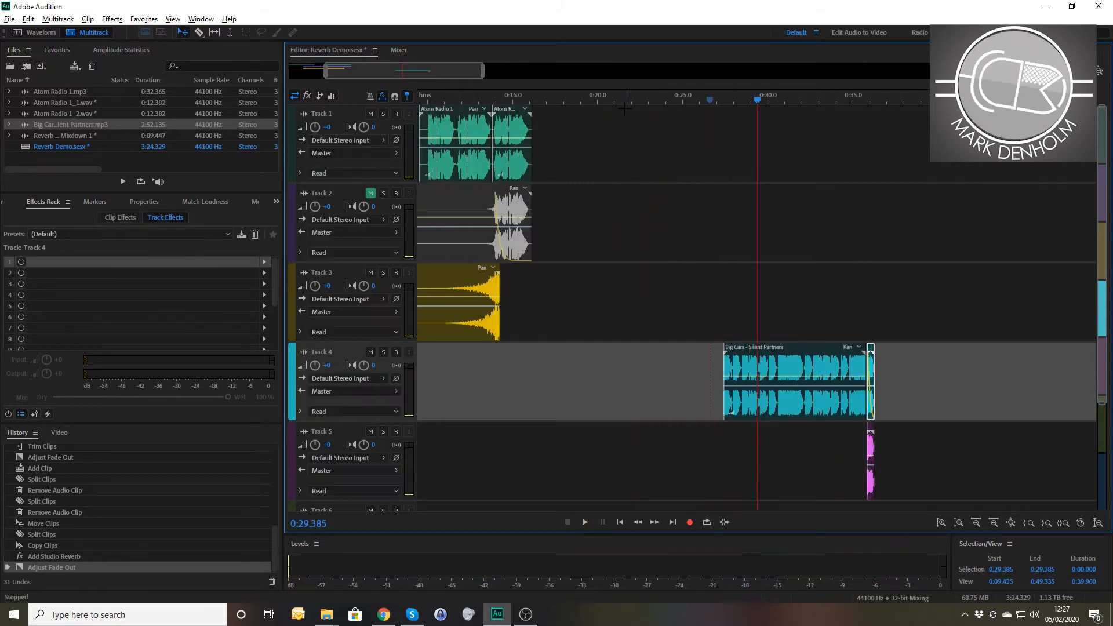
{"action": "left_click", "coordinate": [621, 101]}
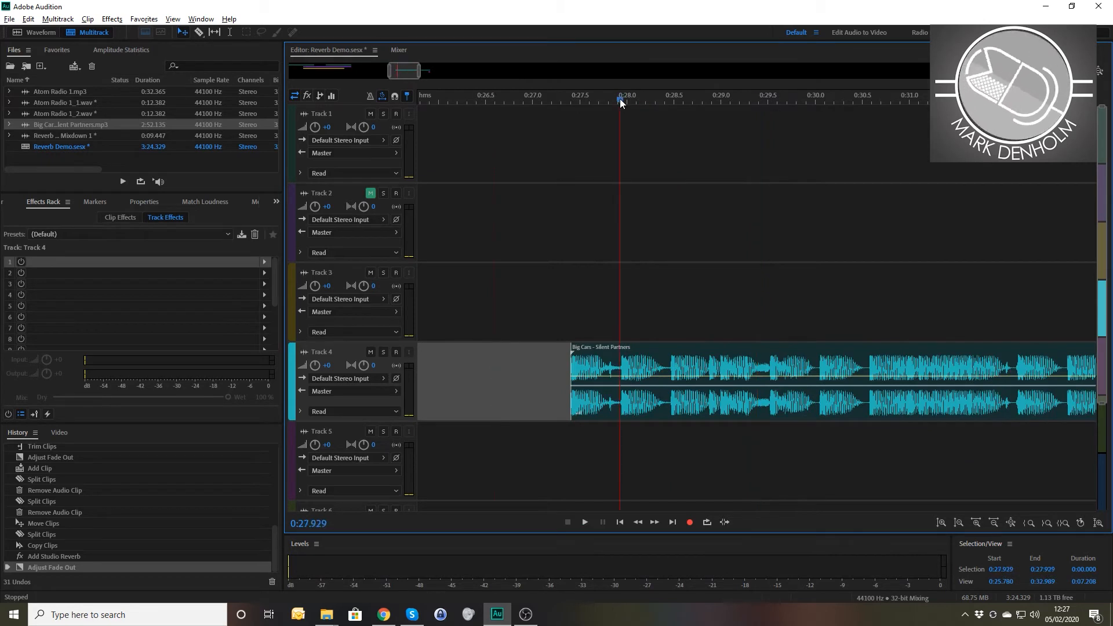
{"action": "left_click", "coordinate": [628, 361]}
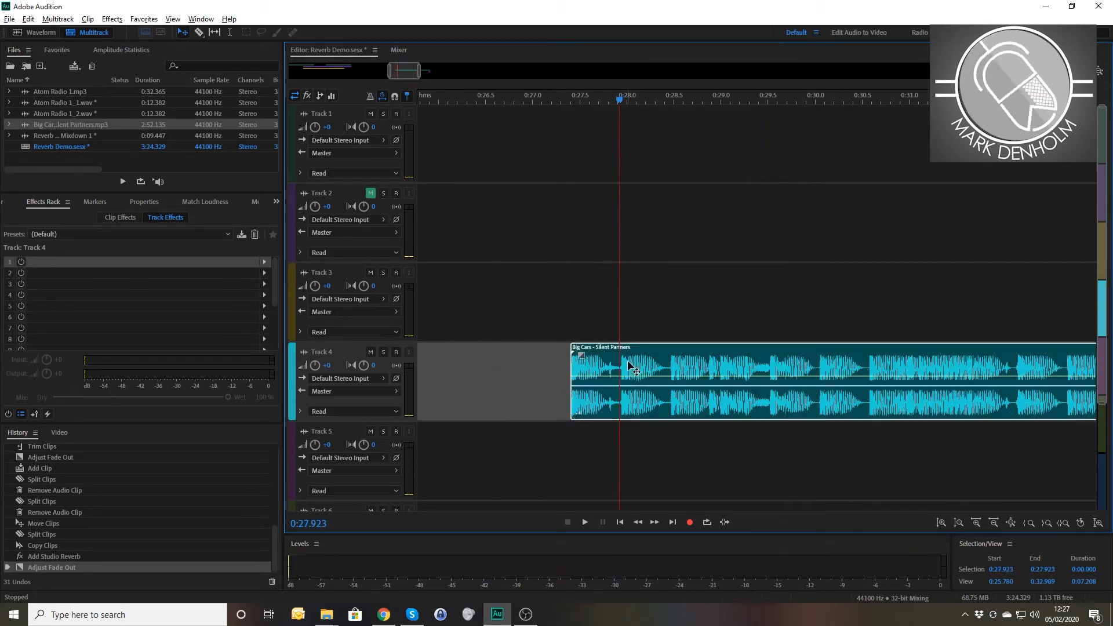
{"action": "key", "text": "ctrl+k"}
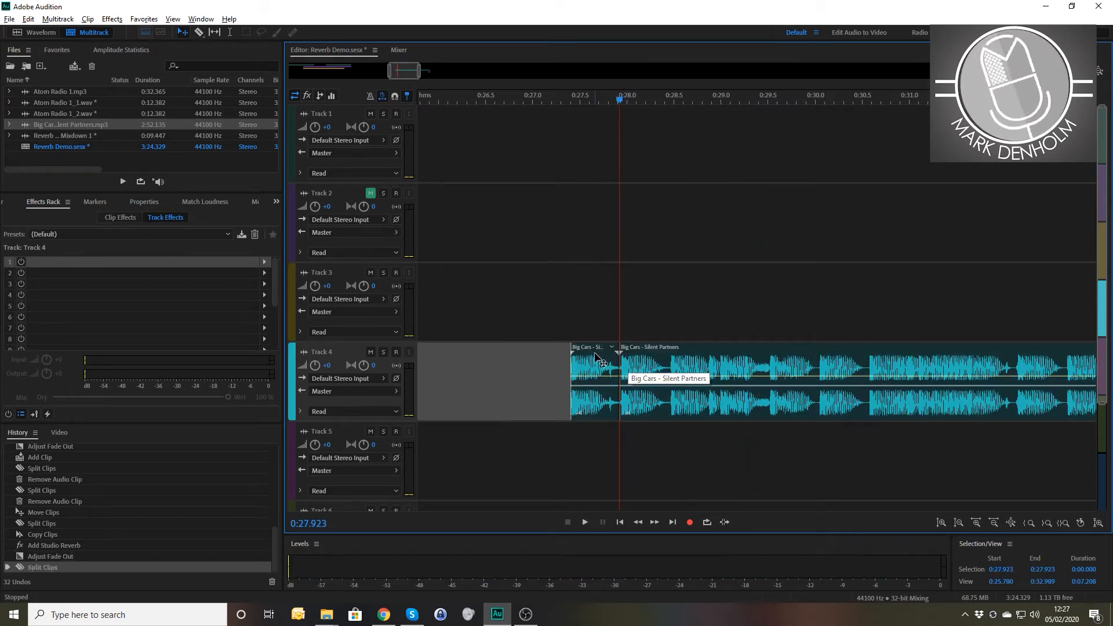
{"action": "left_click_drag", "start_coordinate": [595, 355], "coordinate": [584, 510]}
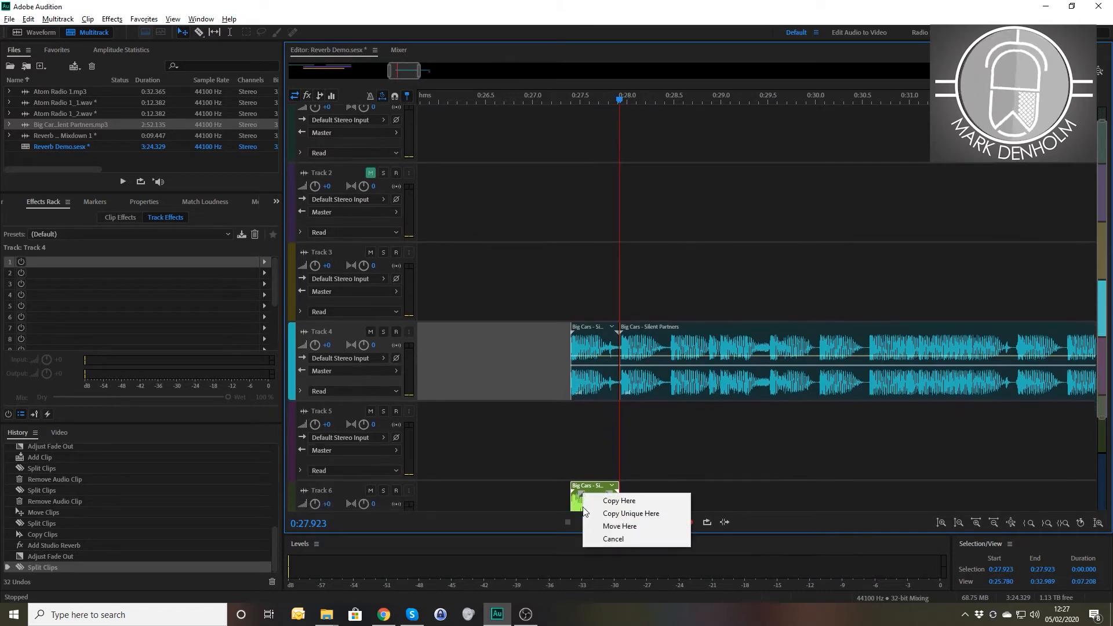
{"action": "left_click", "coordinate": [615, 513]}
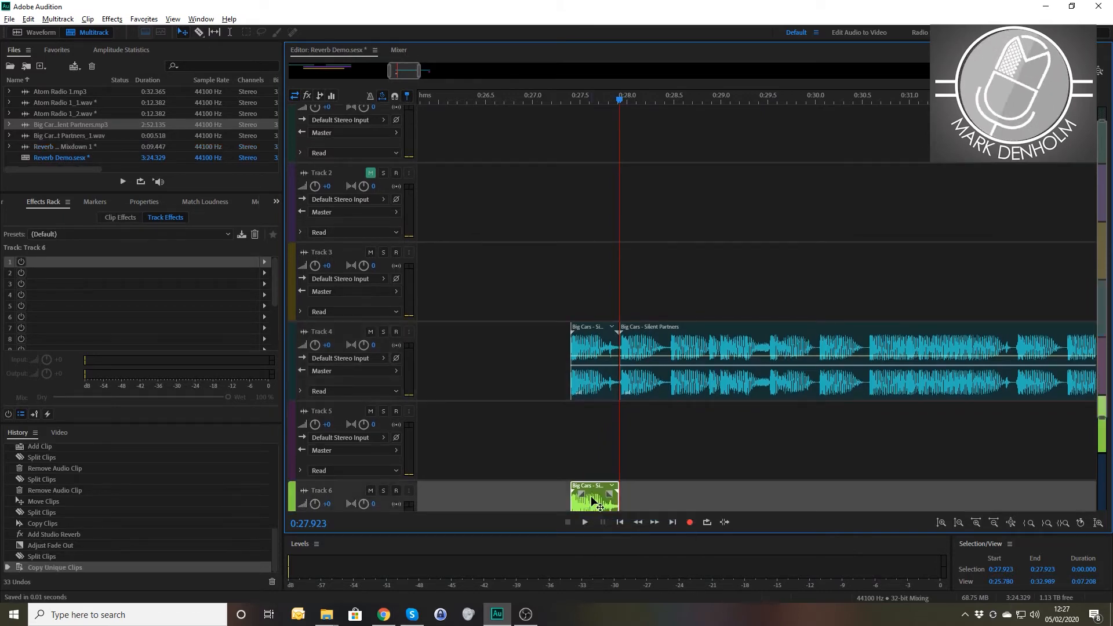
Step: Open the Track 6 copy in the waveform editor and insert 10 seconds of silence at its start
{"action": "double_click", "coordinate": [593, 502]}
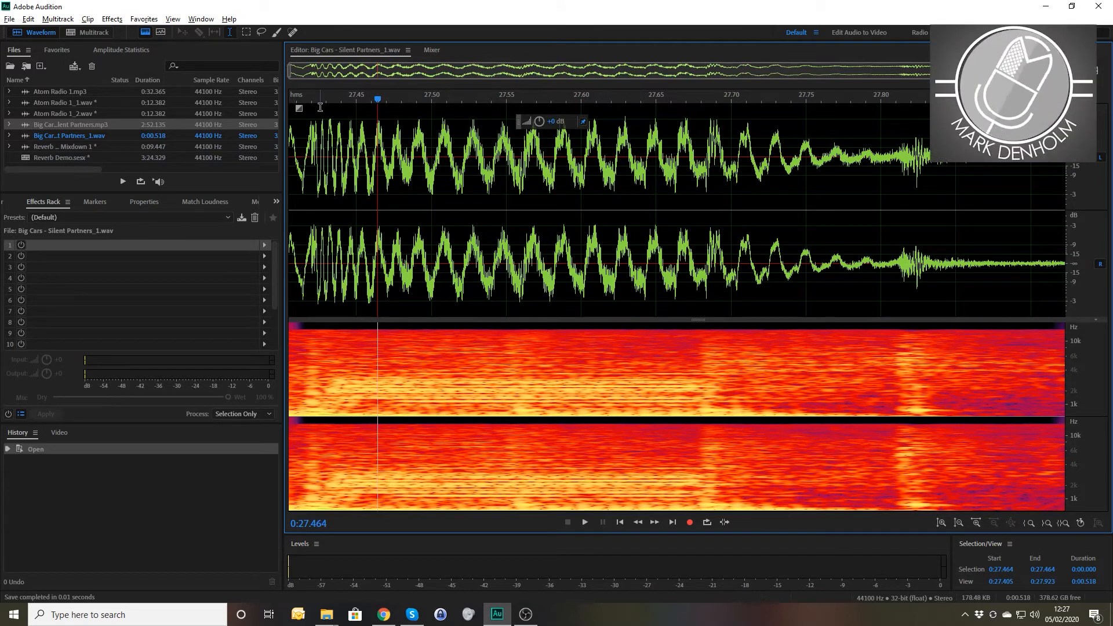
{"action": "key", "text": "Home"}
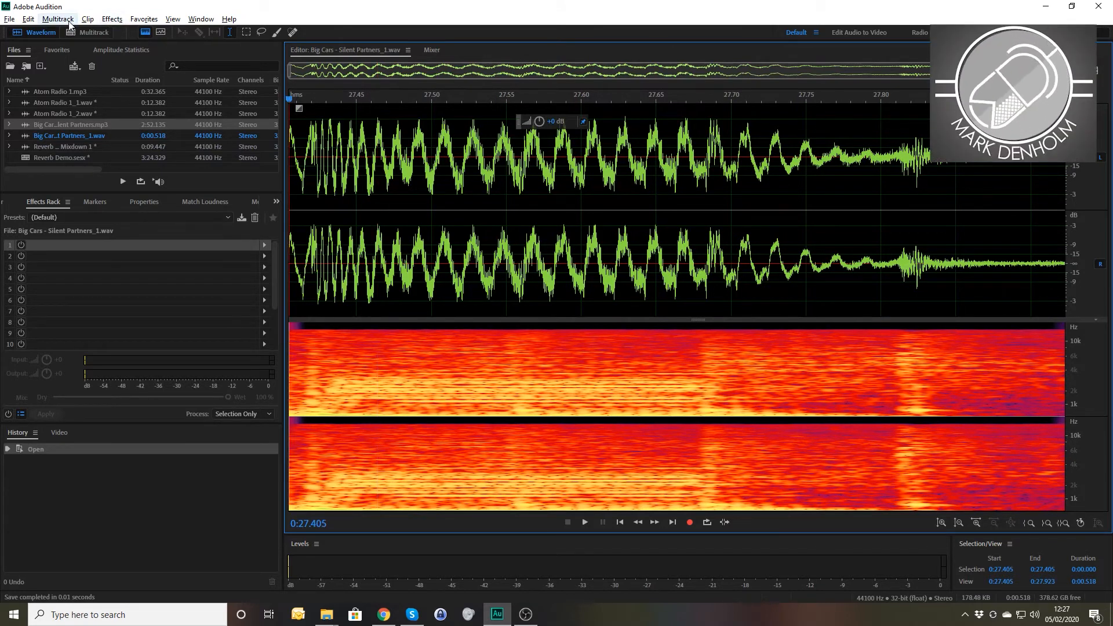
{"action": "left_click", "coordinate": [35, 20]}
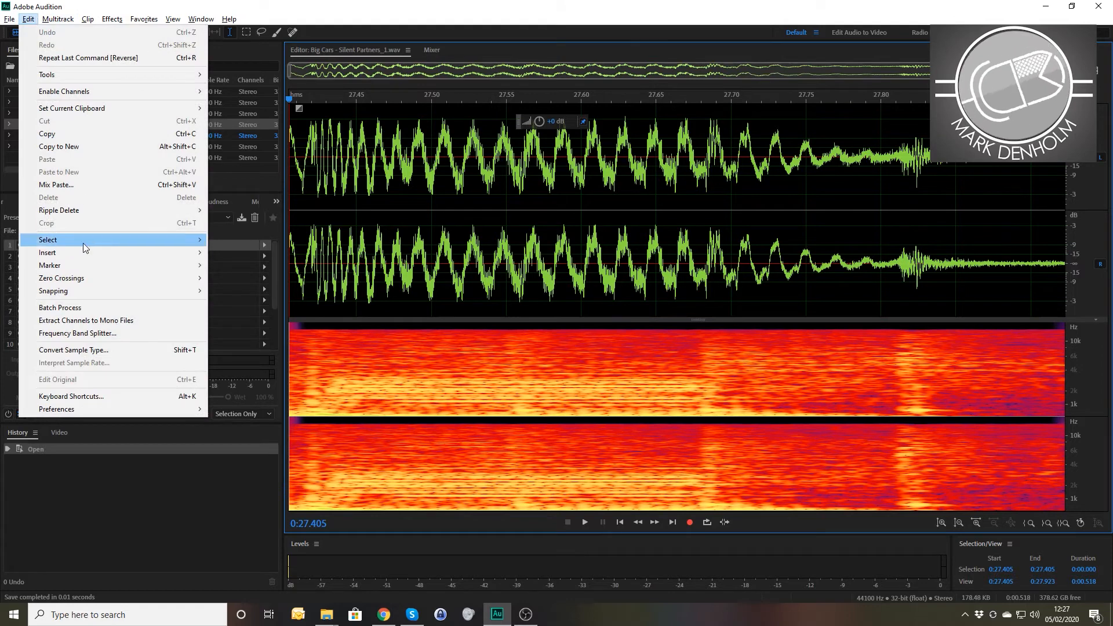
{"action": "mouse_move", "coordinate": [85, 252]}
{"action": "left_click", "coordinate": [262, 282]}
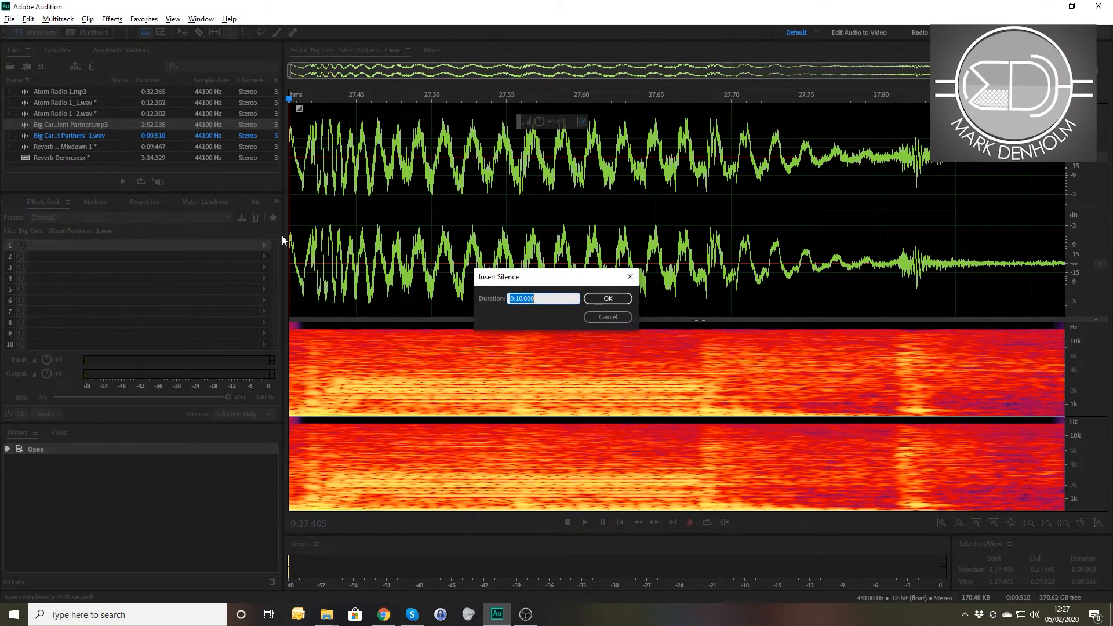
{"action": "left_click", "coordinate": [599, 300]}
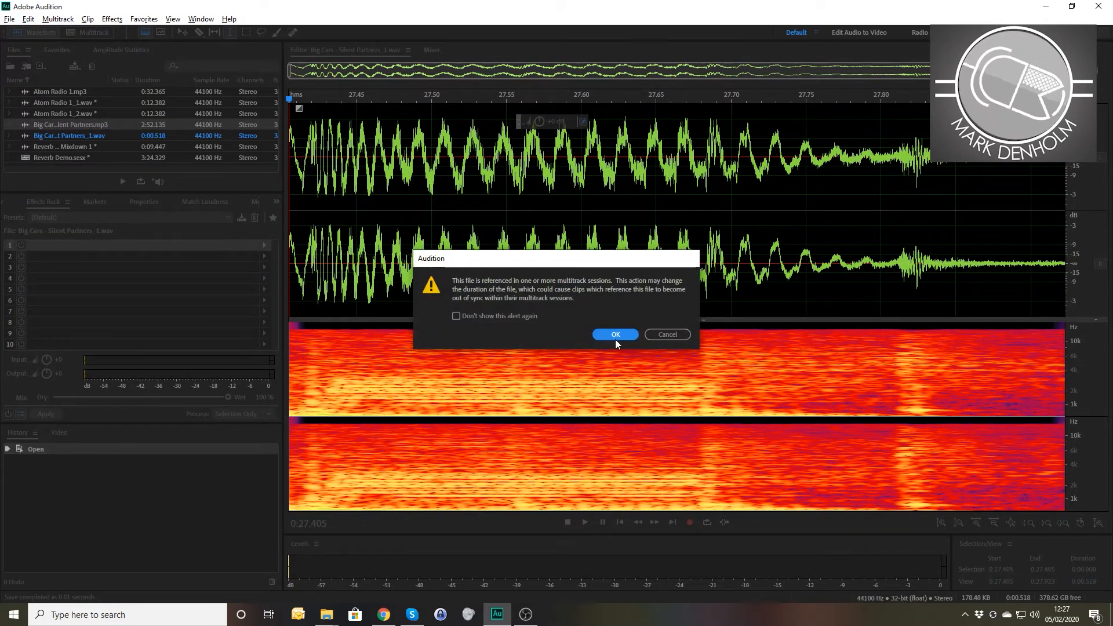
{"action": "left_click", "coordinate": [615, 334]}
{"action": "left_click", "coordinate": [501, 219]}
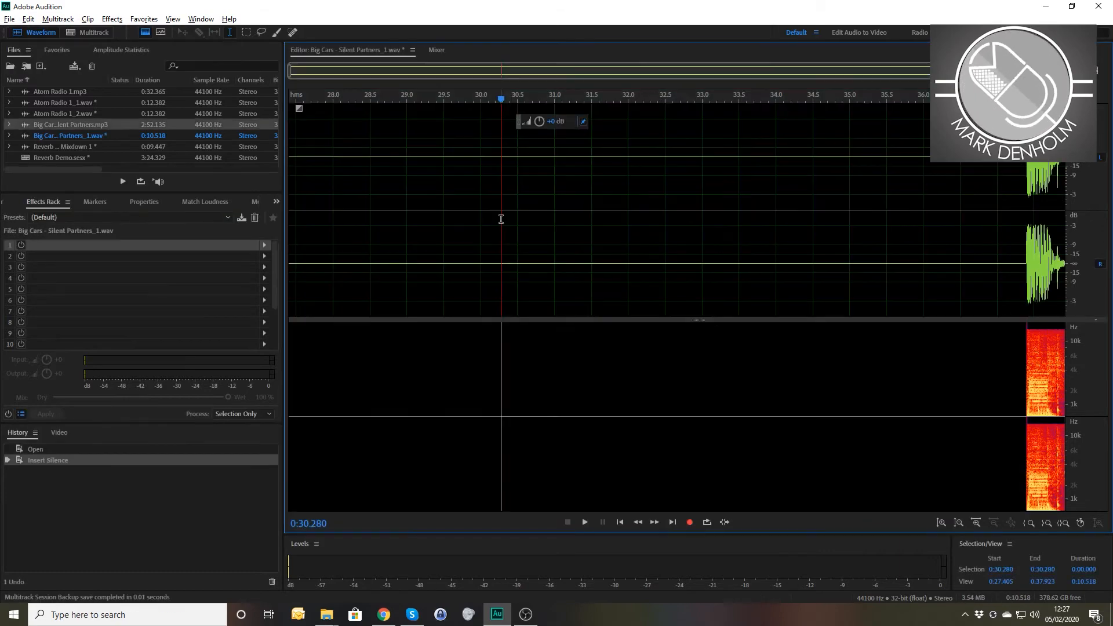
Step: Reverse the silence-padded Big Cars beat and set the playhead at 0:27.923, where the beat ends
{"action": "left_click", "coordinate": [112, 19]}
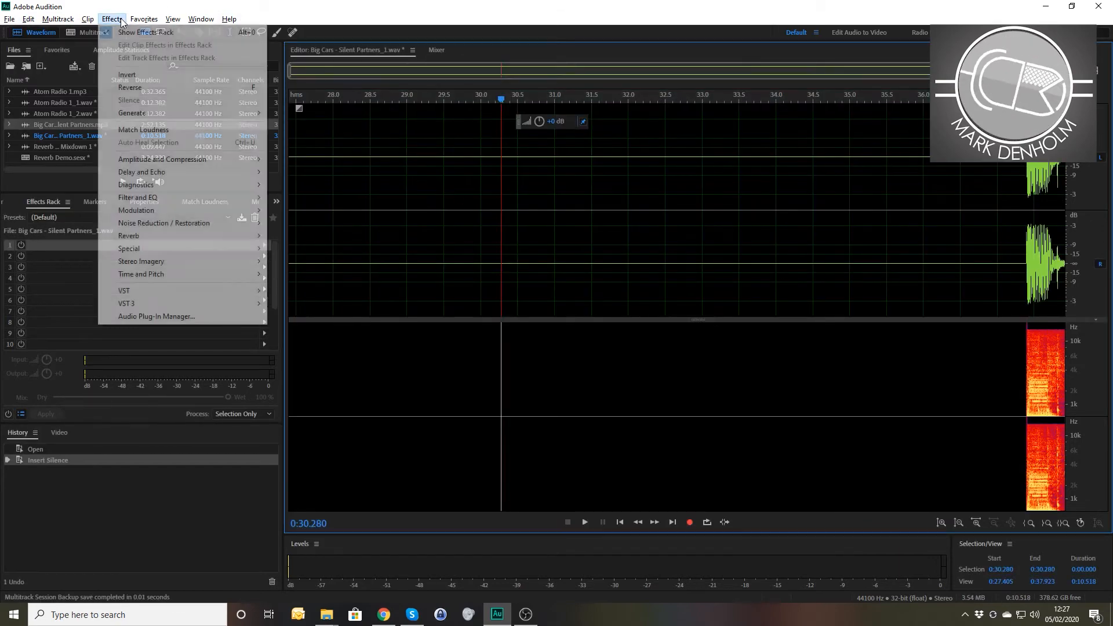
{"action": "left_click", "coordinate": [163, 95]}
{"action": "left_click", "coordinate": [328, 154]}
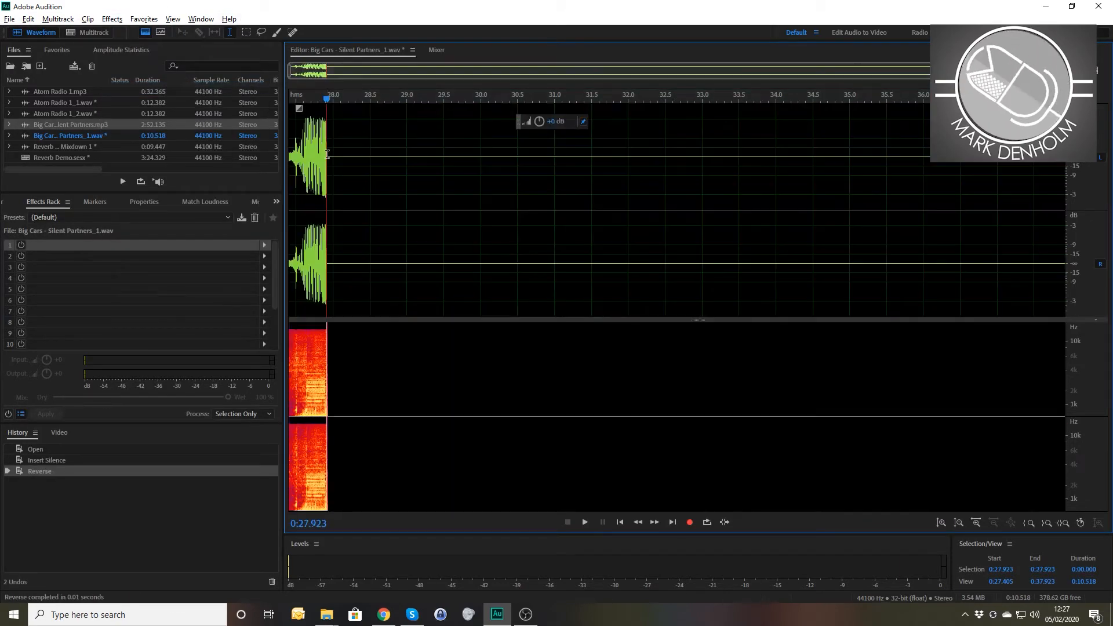
Step: Add a Full Reverb effect to the reversed beat and apply it to the file
{"action": "left_click", "coordinate": [265, 244]}
{"action": "mouse_move", "coordinate": [321, 351]}
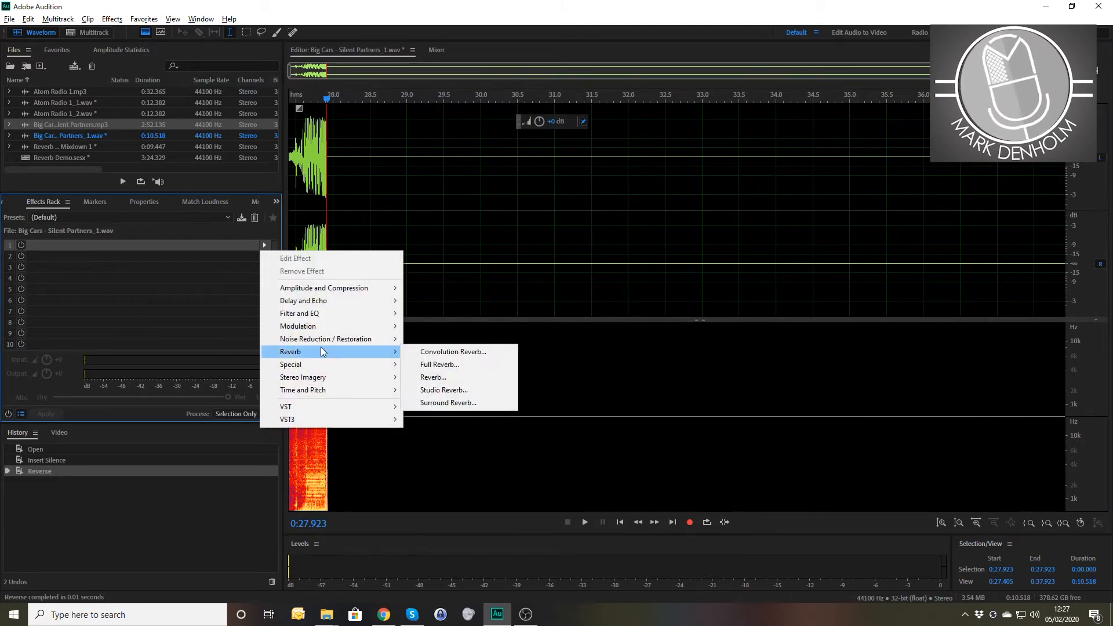
{"action": "left_click", "coordinate": [433, 364]}
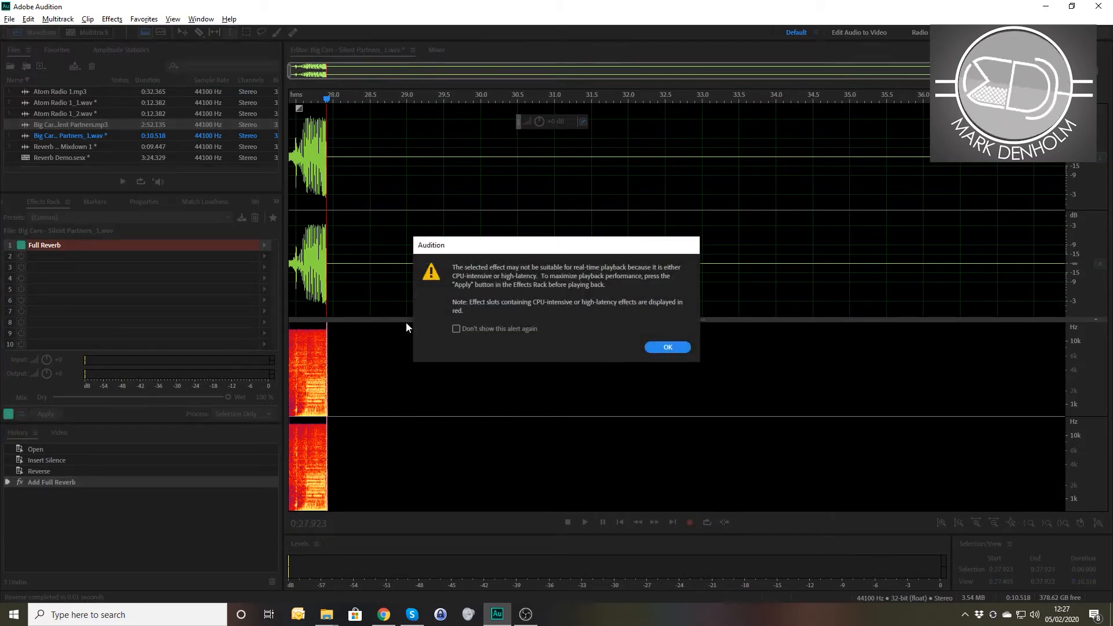
{"action": "left_click", "coordinate": [664, 348]}
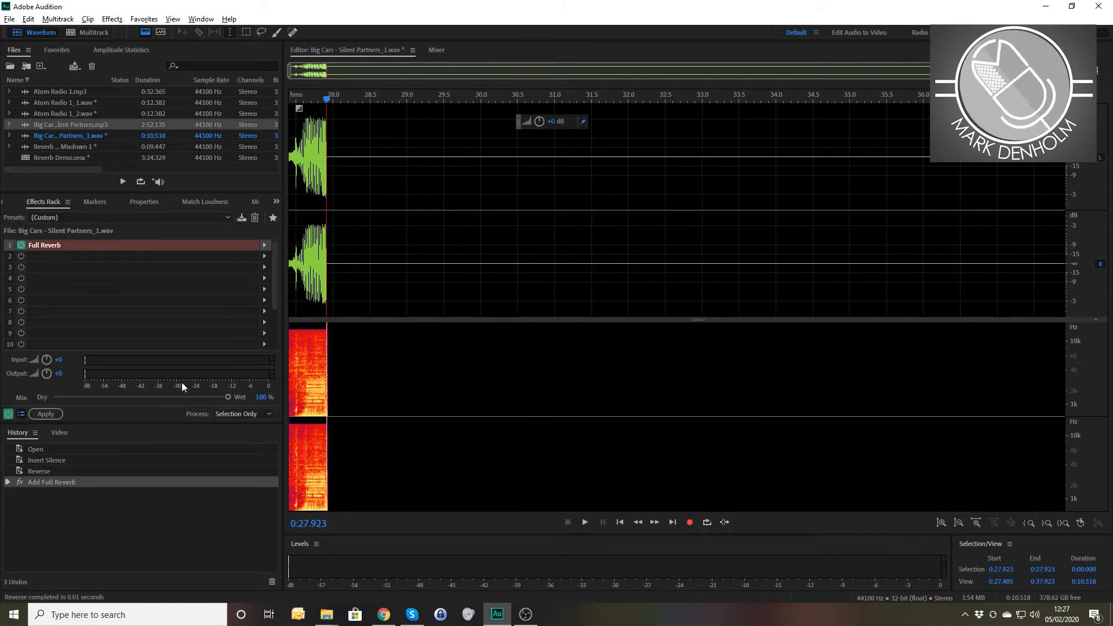
{"action": "left_click", "coordinate": [51, 413]}
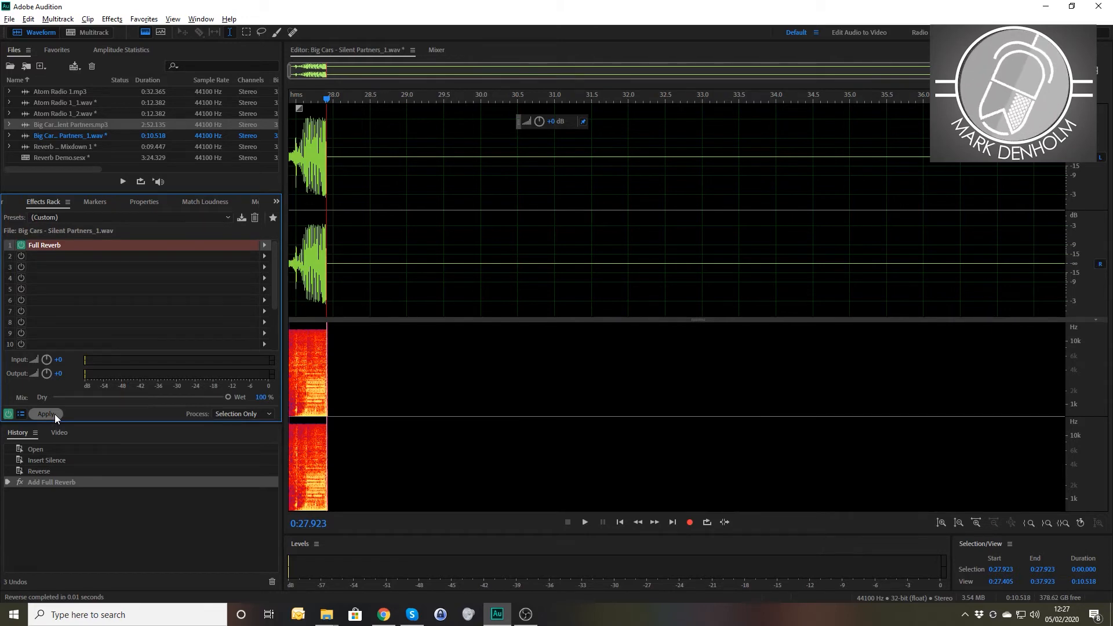
{"action": "left_click", "coordinate": [55, 414]}
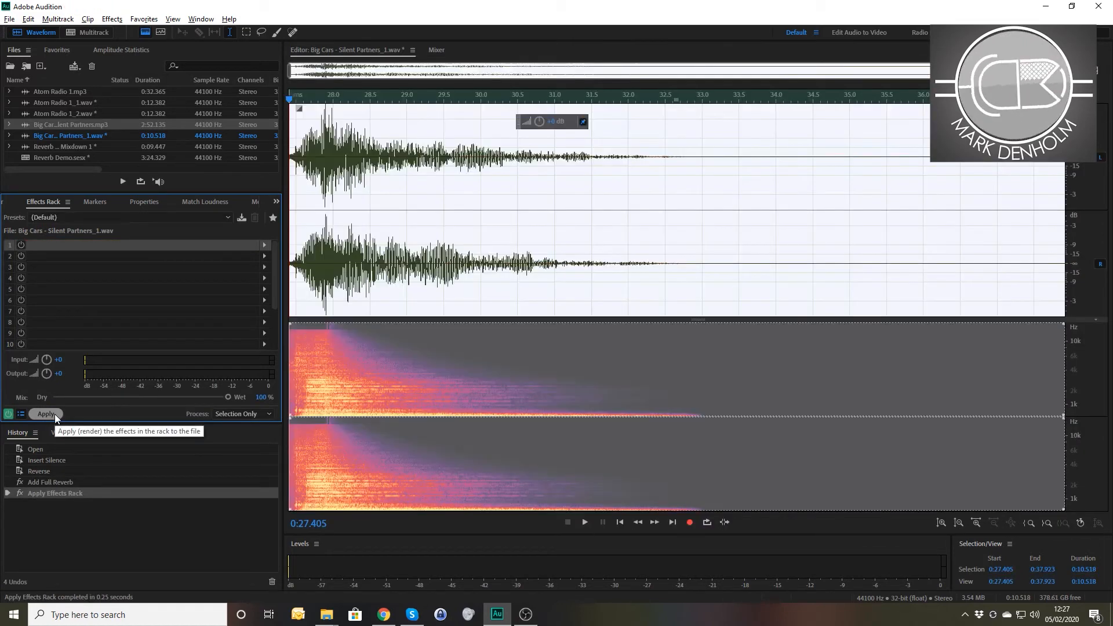
Step: Reverse the reverberated beat file again and play it from about 0:34.25
{"action": "left_click", "coordinate": [113, 19]}
{"action": "left_click", "coordinate": [155, 86]}
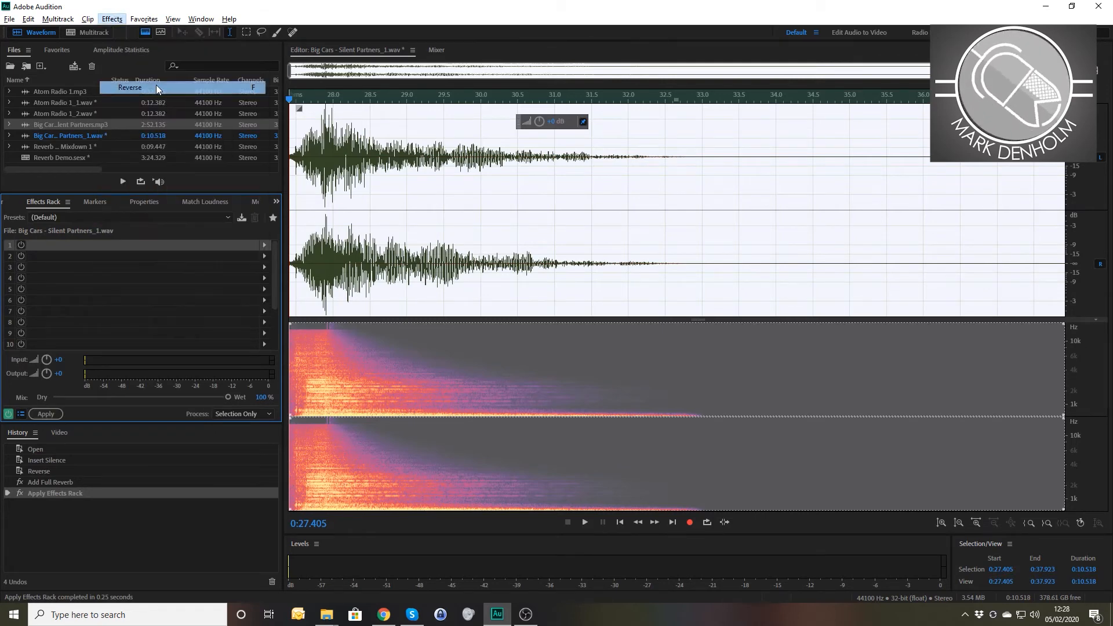
{"action": "left_click", "coordinate": [795, 205]}
{"action": "key", "text": "space"}
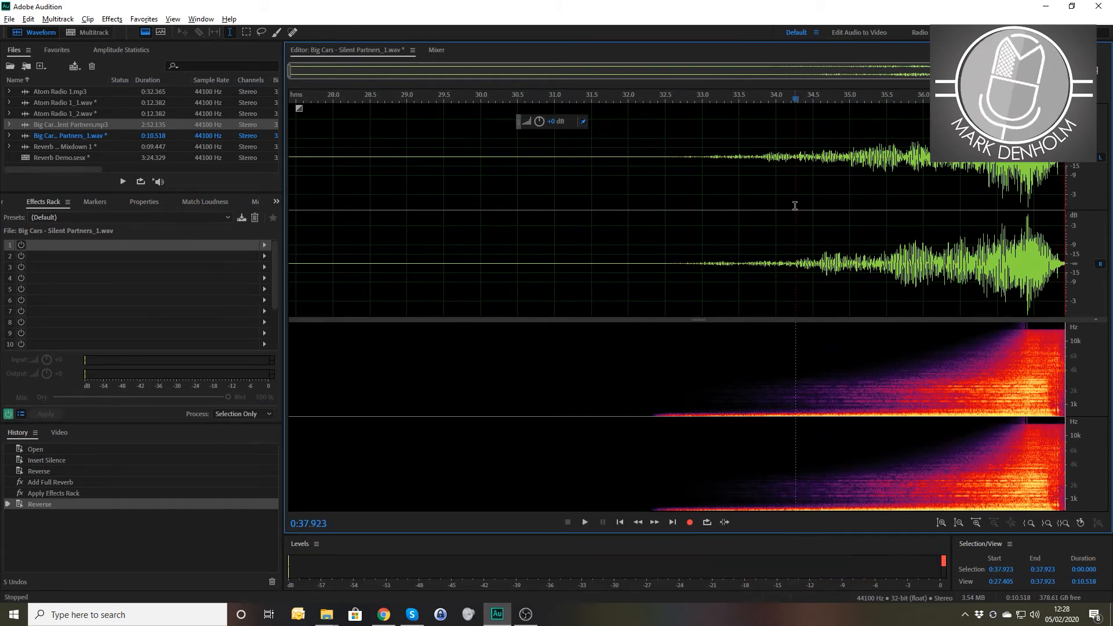
Step: In the multitrack session, move the Track 6 beat clip to Track 3 and extend its end to include the whole reversed reverb
{"action": "left_click", "coordinate": [89, 32]}
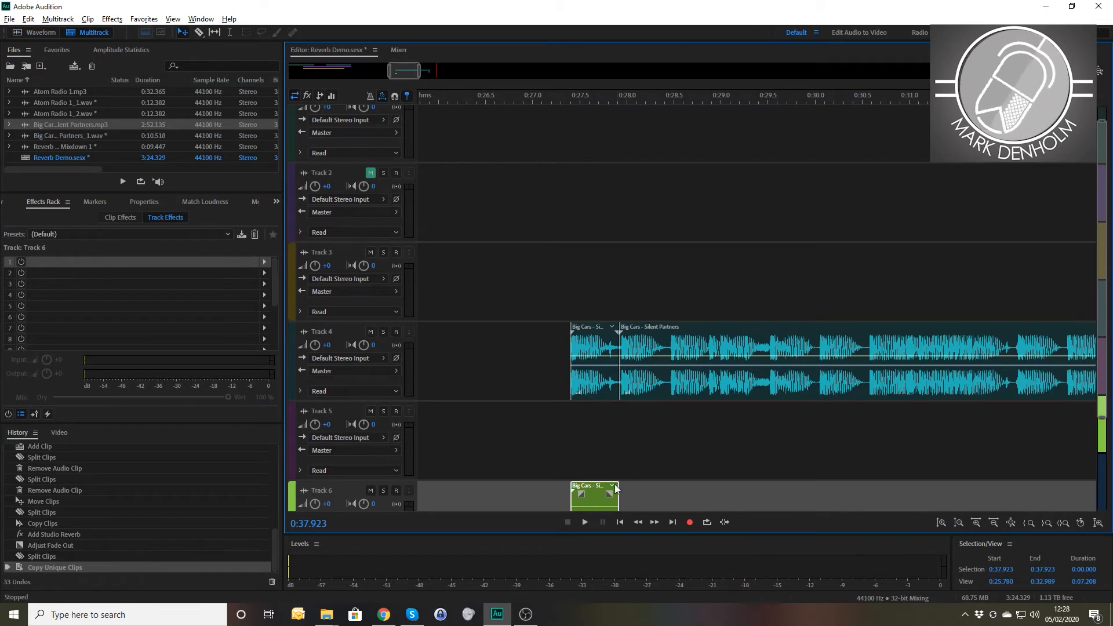
{"action": "left_click_drag", "start_coordinate": [592, 490], "coordinate": [607, 296]}
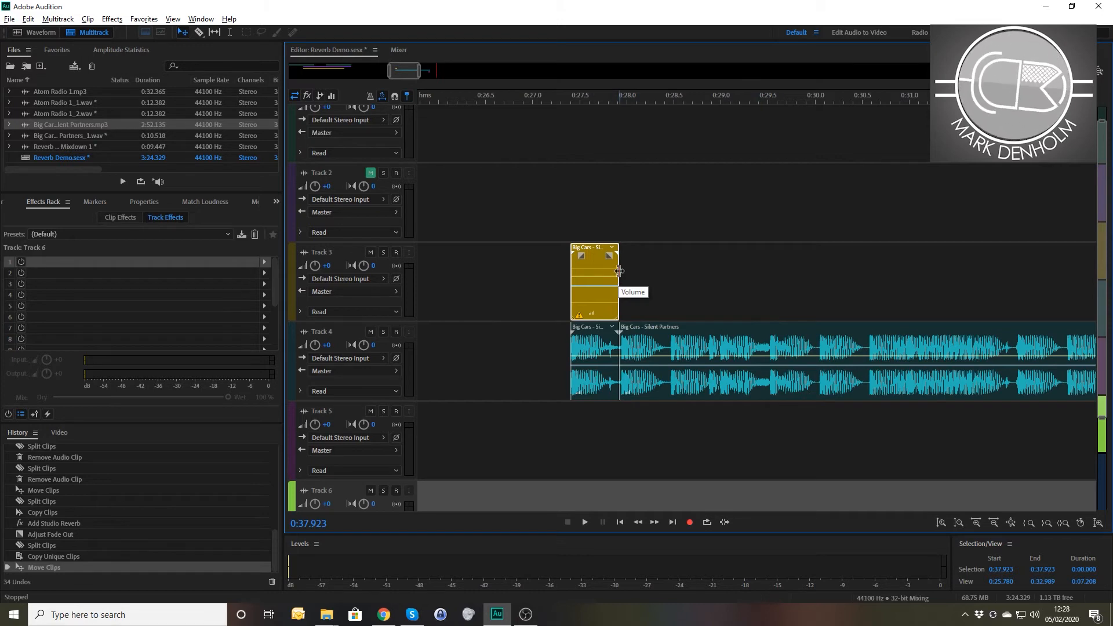
{"action": "left_click_drag", "start_coordinate": [619, 271], "coordinate": [1004, 279]}
{"action": "left_click_drag", "start_coordinate": [806, 272], "coordinate": [549, 253]}
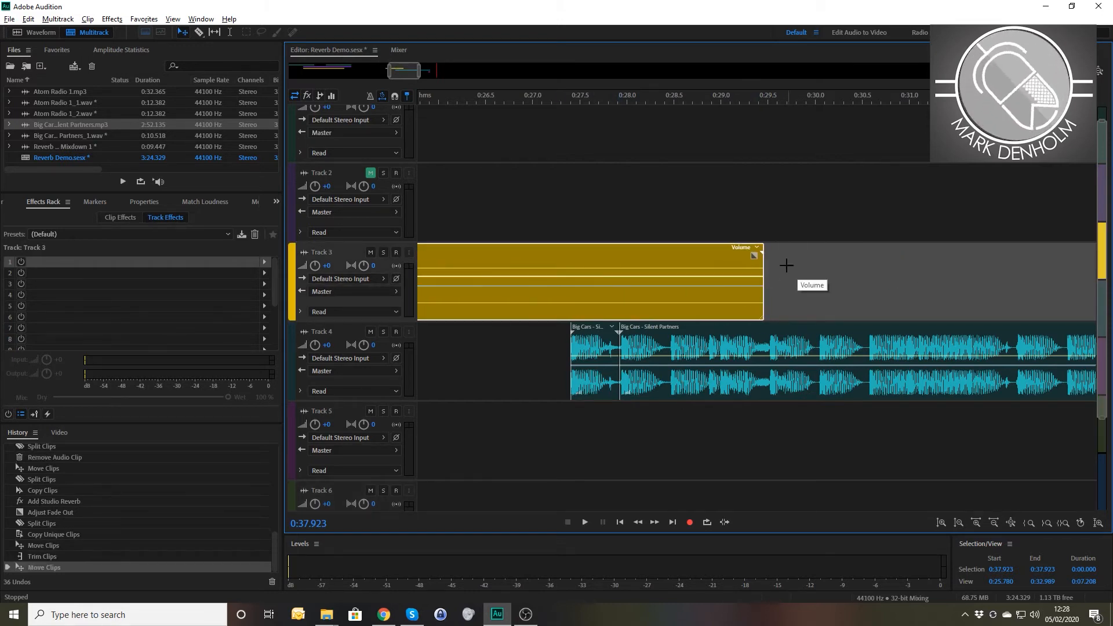
{"action": "left_click_drag", "start_coordinate": [765, 269], "coordinate": [986, 358]}
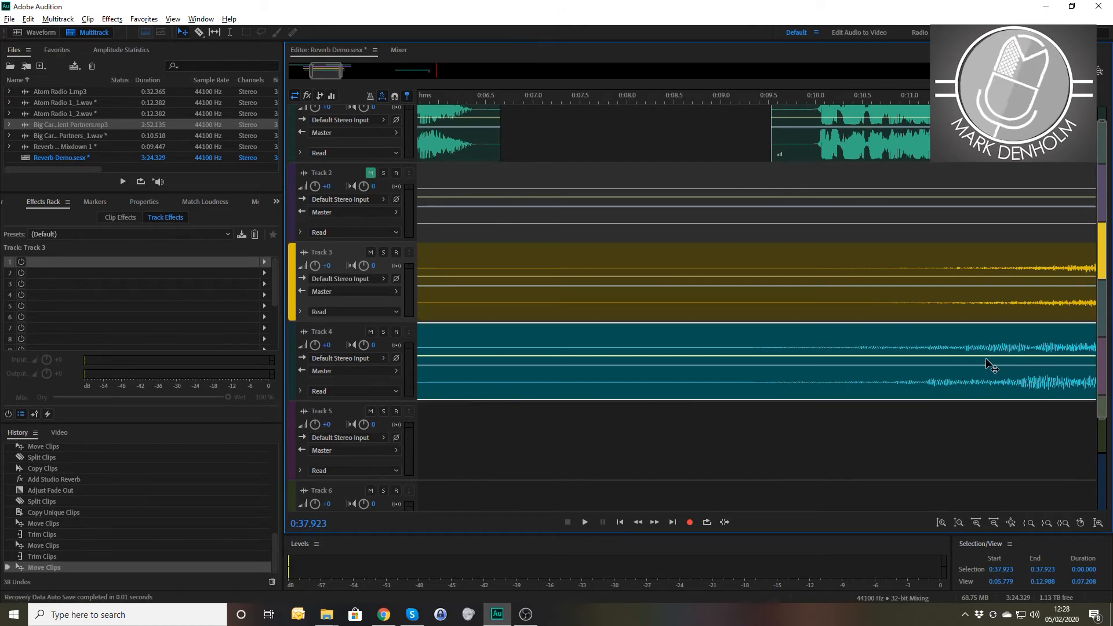
Step: Place the extended reverse reverb clip on Track 3 with its end near the opening beat of the Big Cars music
{"action": "key", "text": "backslash"}
{"action": "left_click_drag", "start_coordinate": [578, 344], "coordinate": [797, 293]}
{"action": "scroll", "coordinate": [798, 293], "scroll_direction": "up", "scroll_amount": 5}
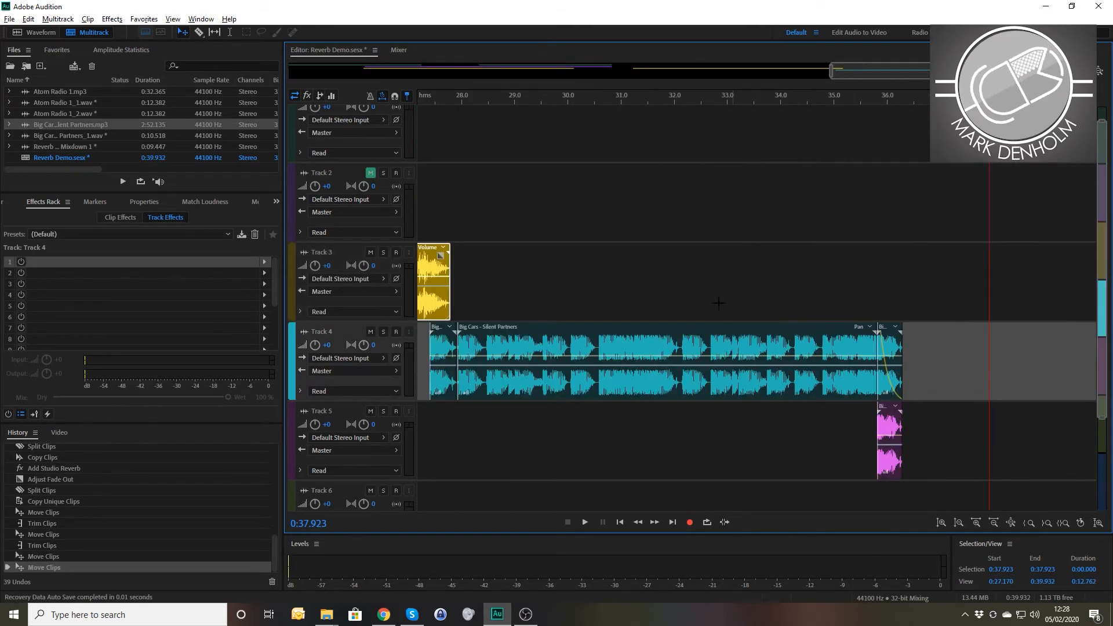
Step: Set the playhead at the music's start at 0:27.406 and move the reverse reverb clip to Track 6, ending at the first-beat split
{"action": "left_click_drag", "start_coordinate": [422, 100], "coordinate": [444, 108]}
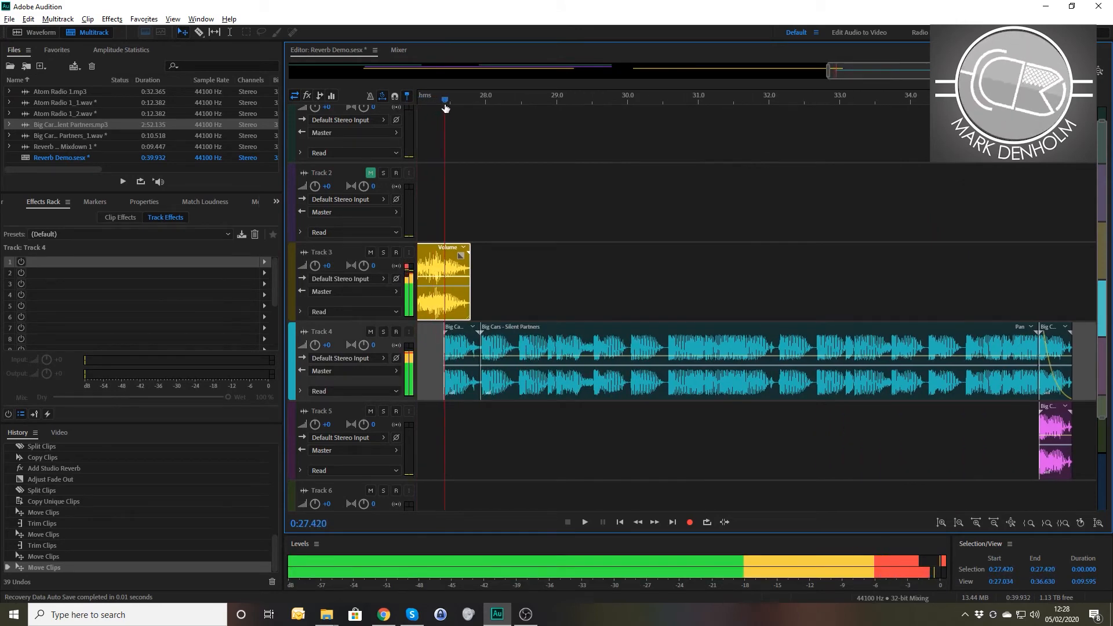
{"action": "scroll", "coordinate": [487, 128], "scroll_direction": "up", "scroll_amount": 3}
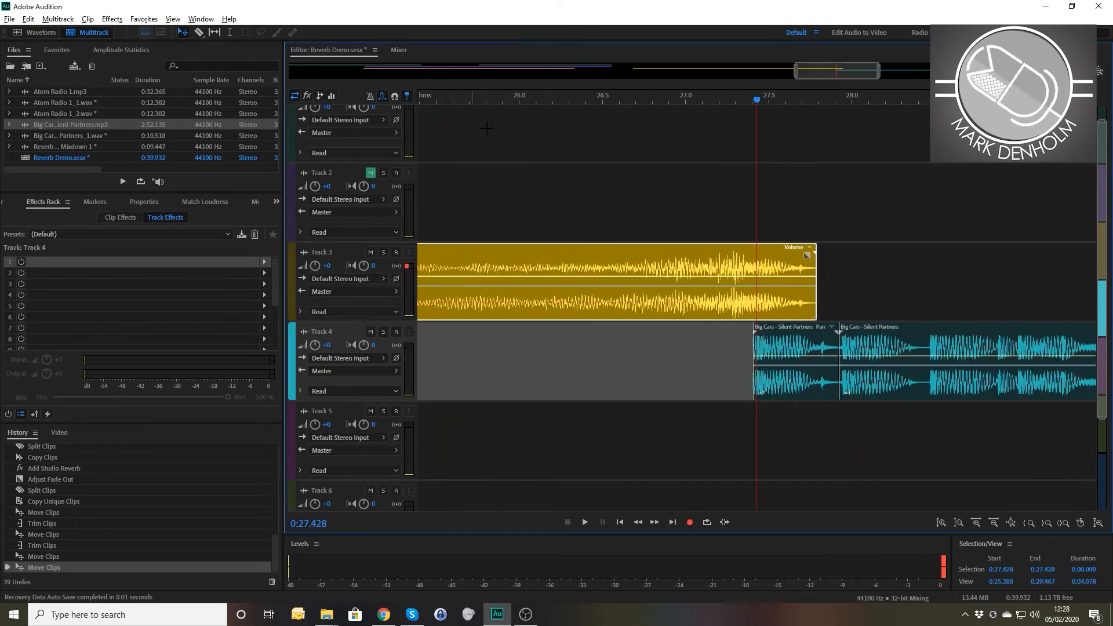
{"action": "scroll", "coordinate": [721, 251], "scroll_direction": "up", "scroll_amount": 3}
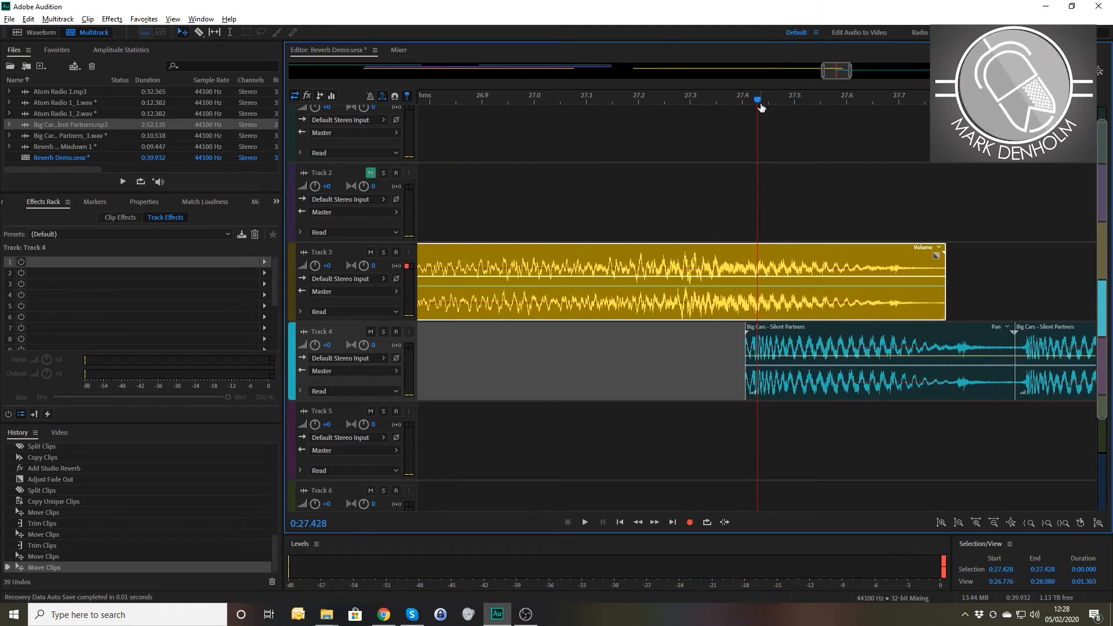
{"action": "left_click_drag", "start_coordinate": [759, 102], "coordinate": [745, 97]}
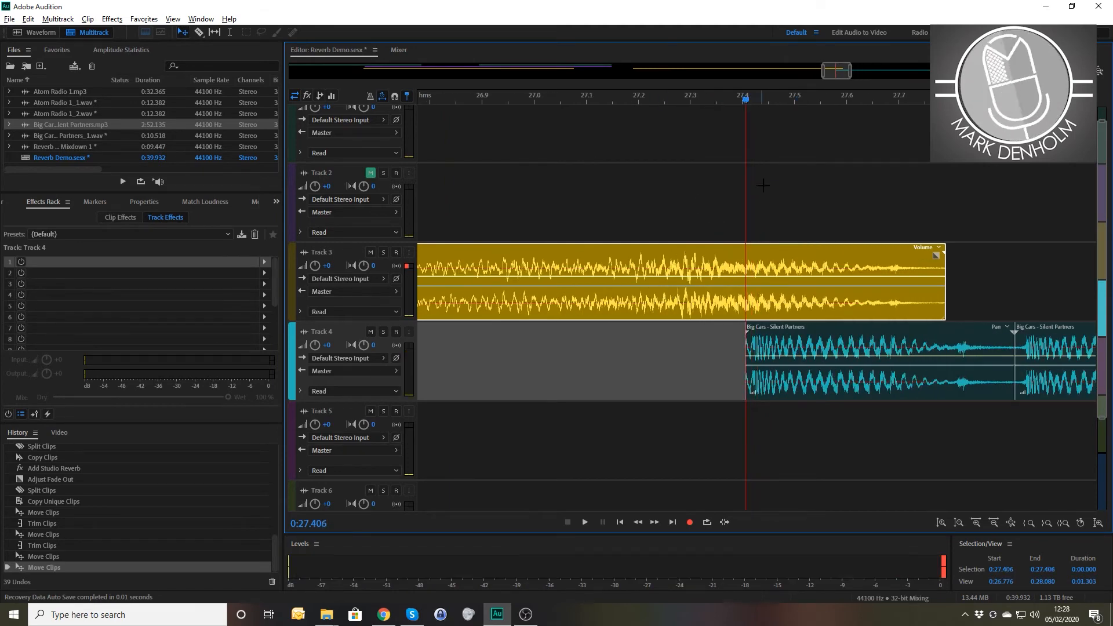
{"action": "left_click", "coordinate": [776, 264]}
{"action": "left_click_drag", "start_coordinate": [777, 264], "coordinate": [833, 492]}
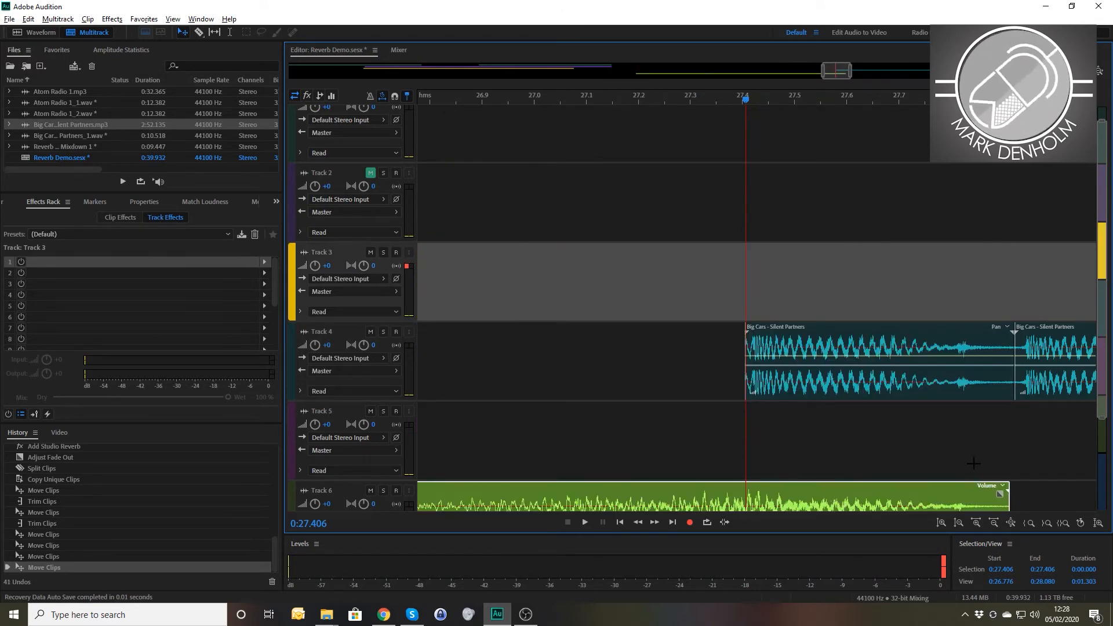
Step: Fade out the end of the Track 6 reverse reverb clip from about 0:27.406, where the music starts
{"action": "scroll", "coordinate": [973, 463], "scroll_direction": "down", "scroll_amount": 3}
{"action": "left_click_drag", "start_coordinate": [1000, 390], "coordinate": [742, 454]}
{"action": "key", "text": "backslash"}
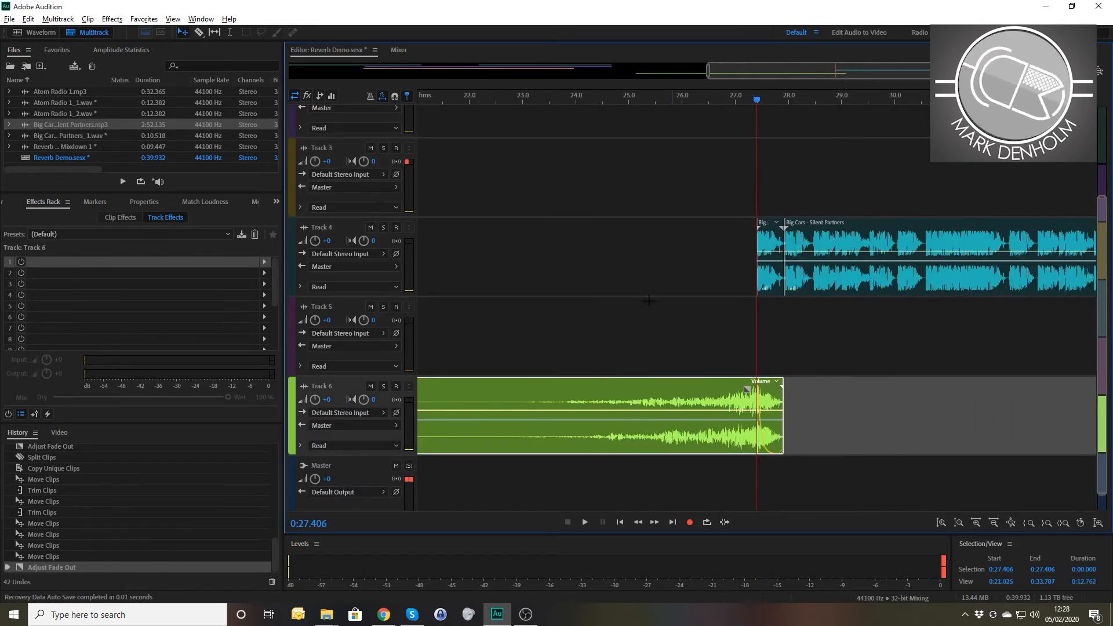
Step: Play the reverse reverb lead-in and the Big Cars music through to the reverb tail from 0:22.541
{"action": "left_click", "coordinate": [801, 103]}
{"action": "key", "text": "space"}
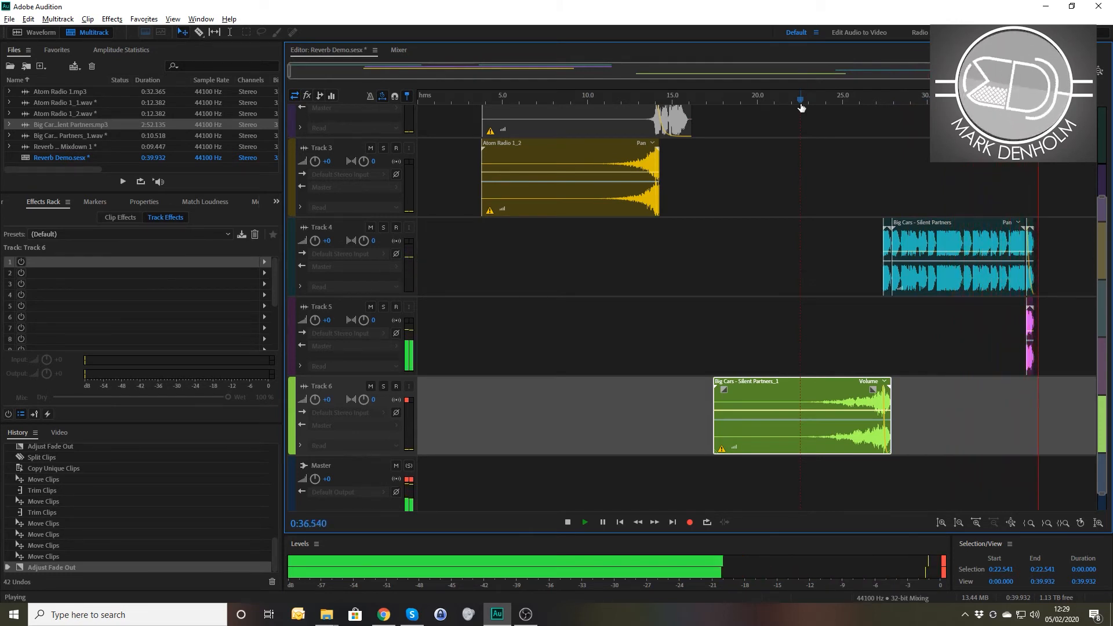
{"action": "key", "text": "space"}
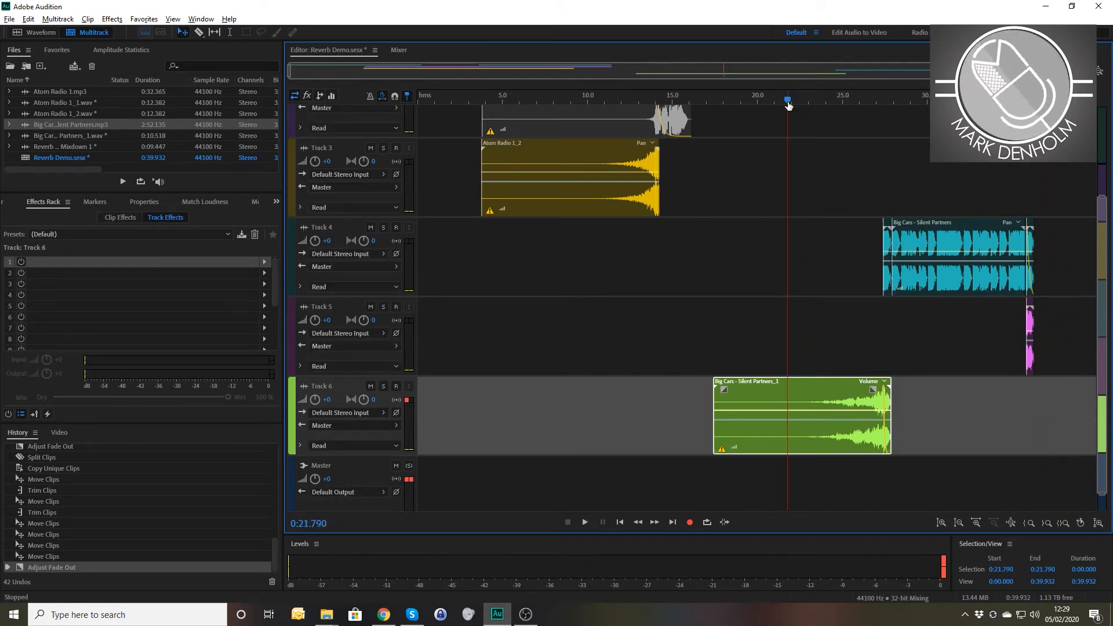
Step: Solo Track 4 and play the Big Cars music without reverb from 0:26.769
{"action": "left_click", "coordinate": [384, 228]}
{"action": "left_click", "coordinate": [871, 100]}
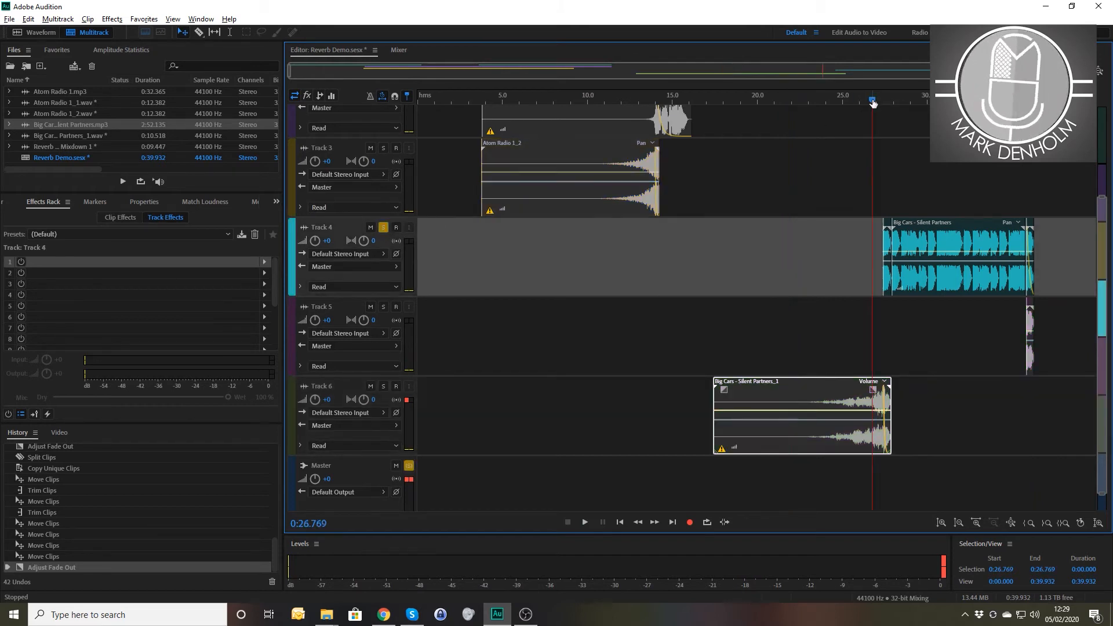
{"action": "key", "text": "space"}
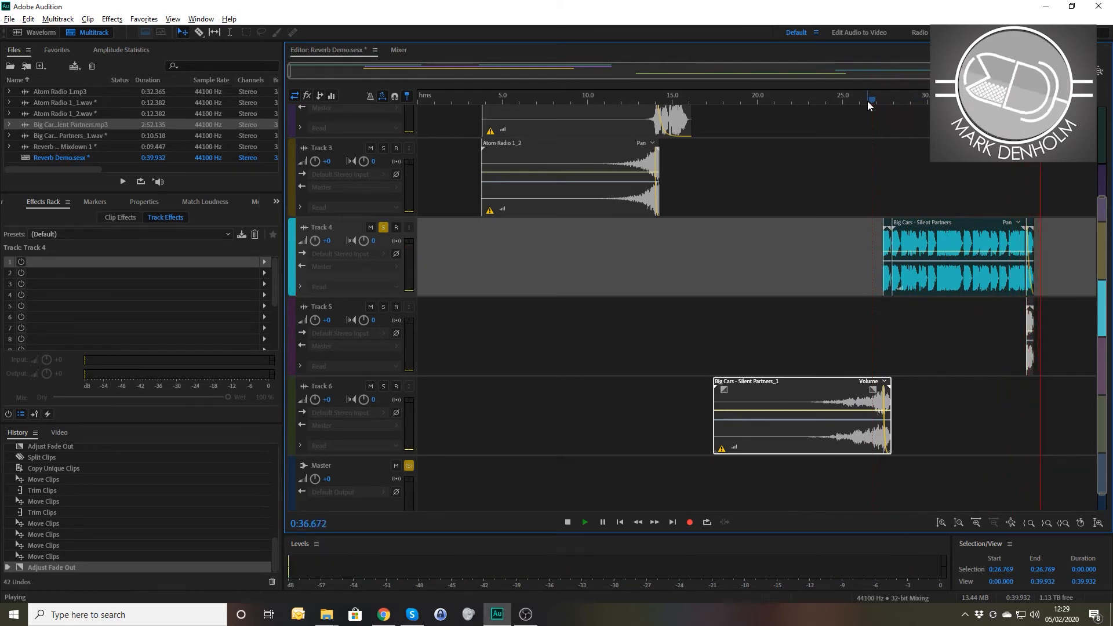
{"action": "key", "text": "space"}
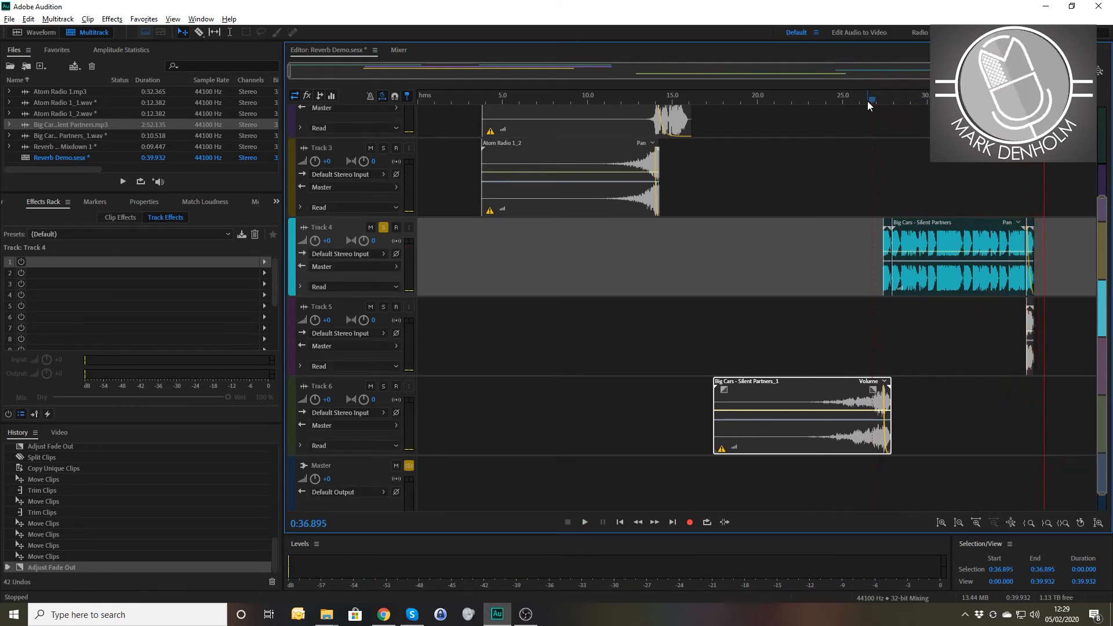
Step: Turn off the Track 4 solo and play the music with its lead-in and tail from 0:22.404
{"action": "left_click", "coordinate": [383, 228]}
{"action": "left_click_drag", "start_coordinate": [854, 102], "coordinate": [799, 108]}
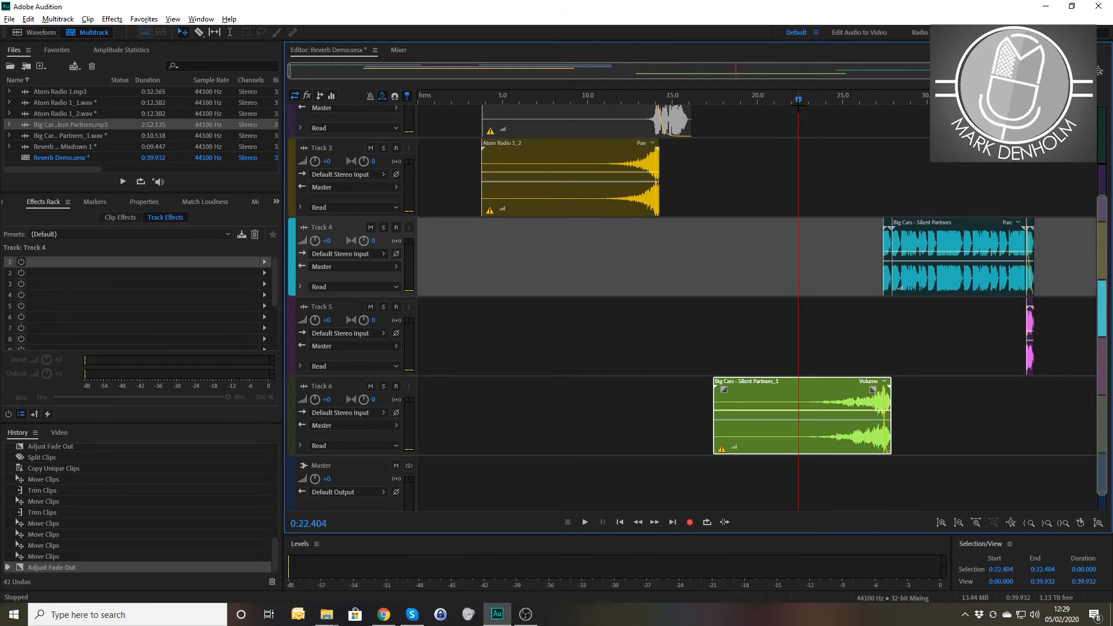
{"action": "key", "text": "space"}
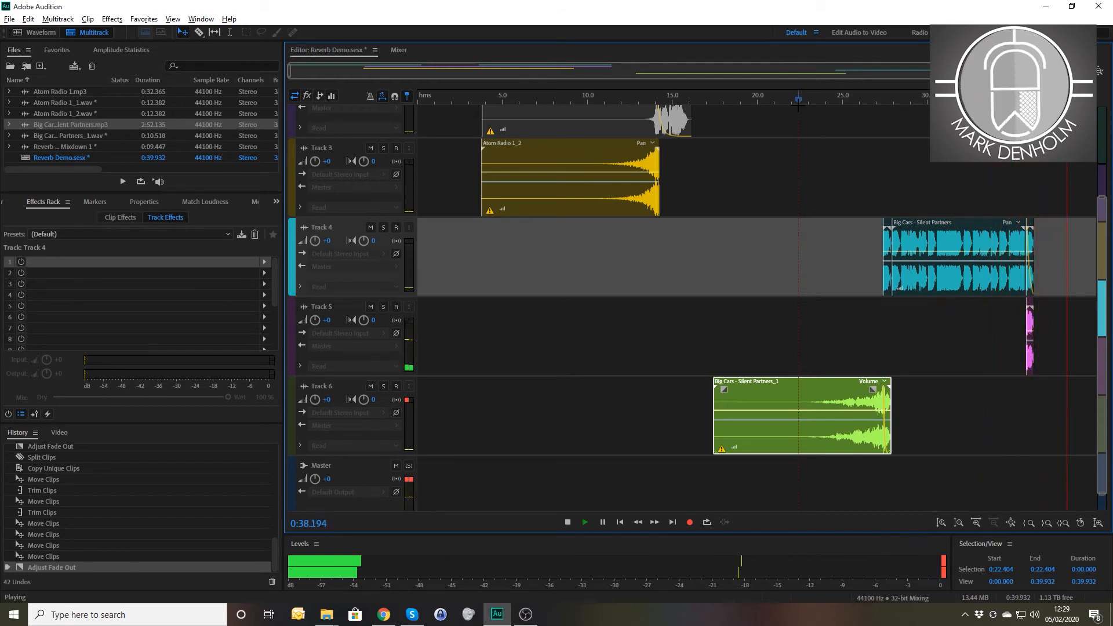
{"action": "key", "text": "space"}
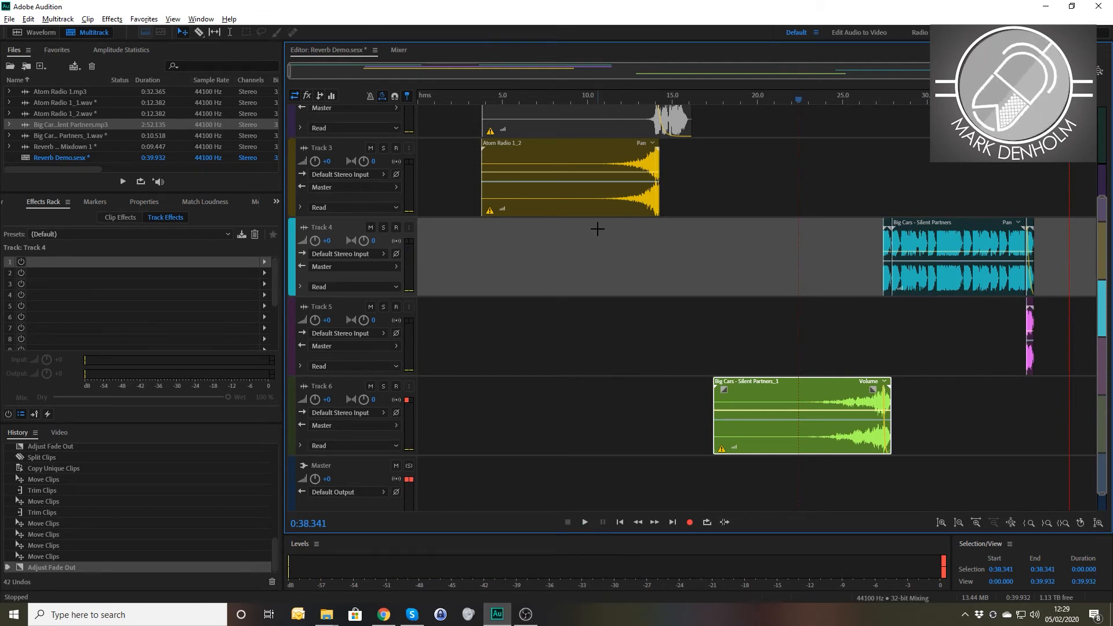
Step: Play the reverse reverb lead-in into the opening of the music from 0:24.266
{"action": "key", "text": "equal"}
{"action": "scroll", "coordinate": [589, 230], "scroll_direction": "up", "scroll_amount": 3}
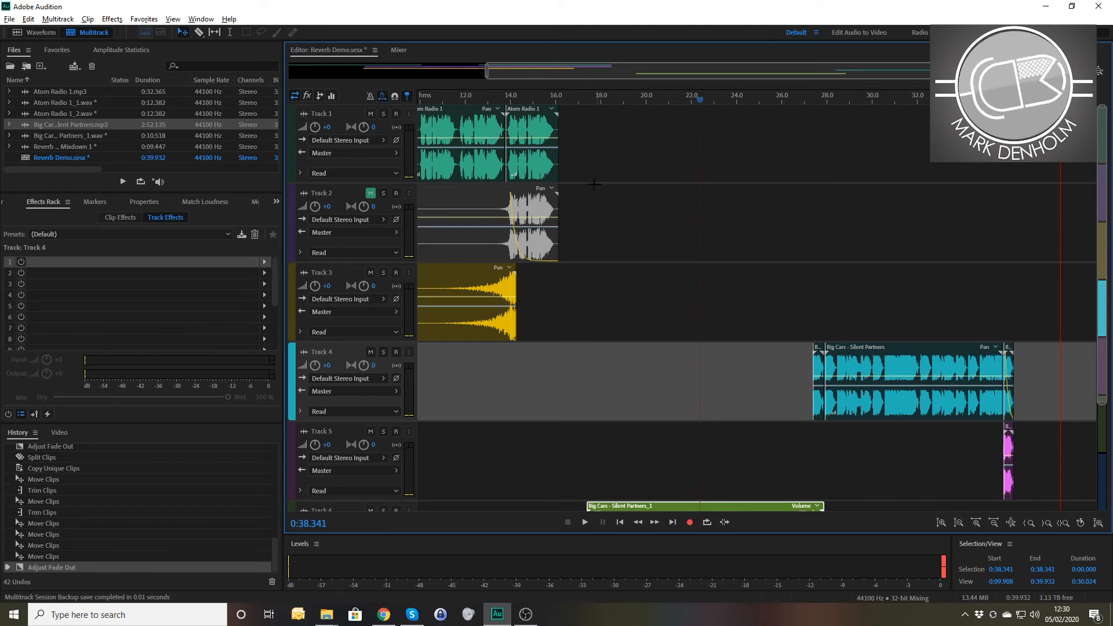
{"action": "left_click_drag", "start_coordinate": [785, 99], "coordinate": [743, 105]}
{"action": "key", "text": "space"}
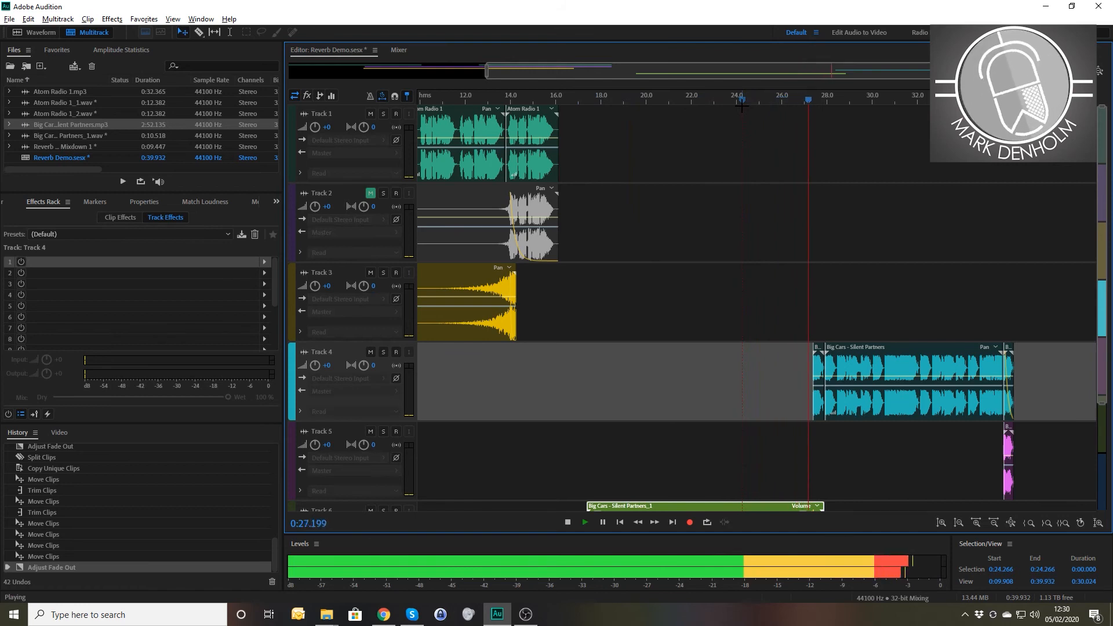
{"action": "key", "text": "space"}
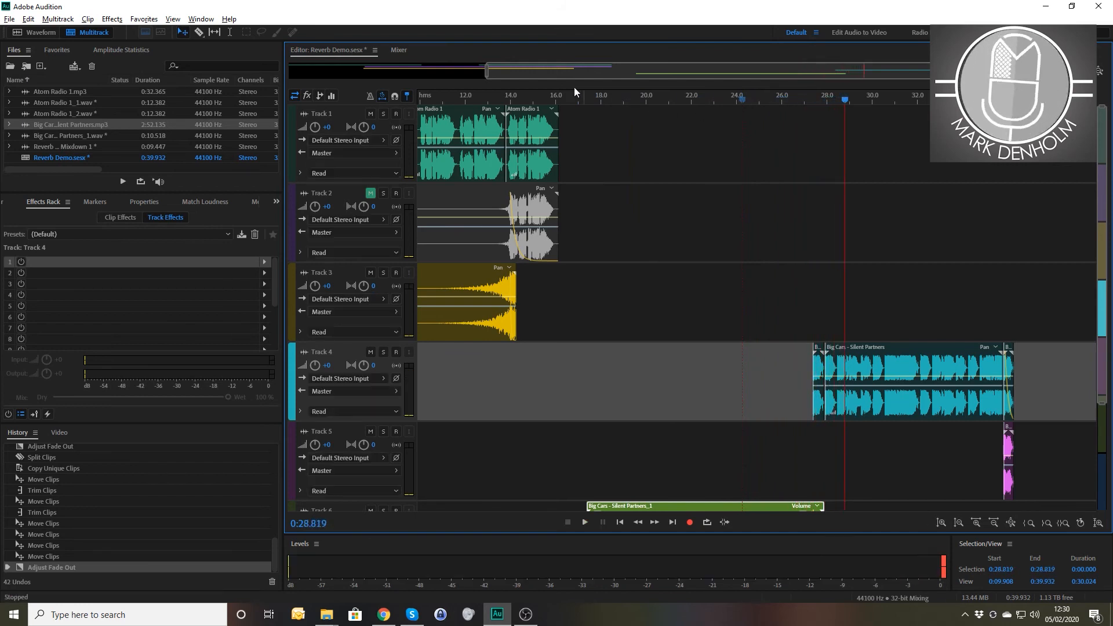
Step: Select the time range from 0:00.333 to 0:06.615 over the first Atom Radio 1 clip
{"action": "left_click_drag", "start_coordinate": [514, 100], "coordinate": [380, 105]}
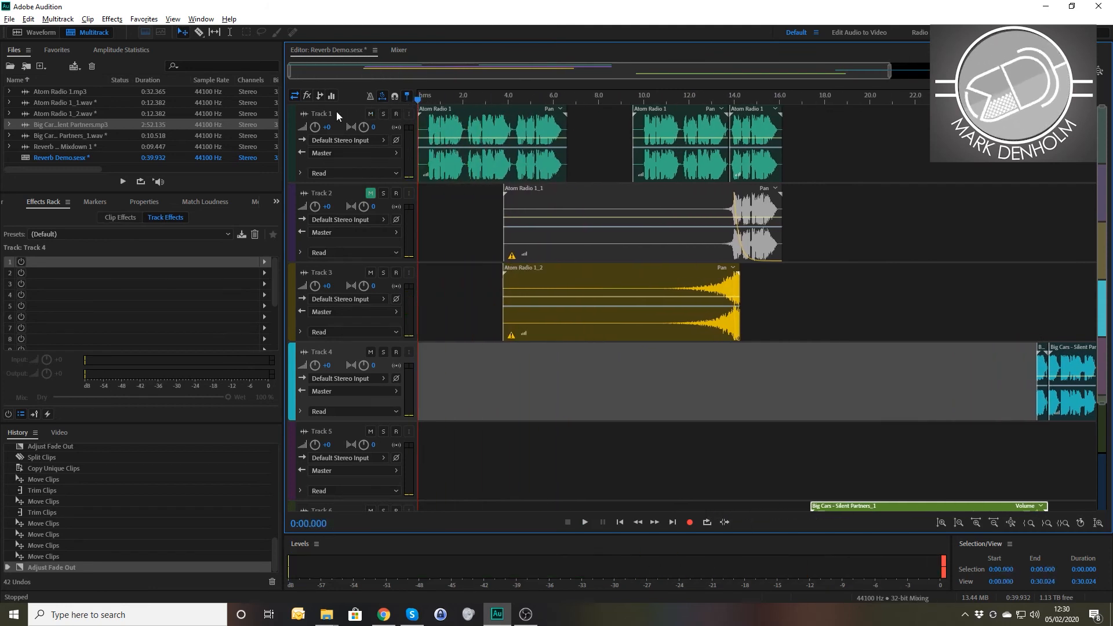
{"action": "double_click", "coordinate": [426, 102]}
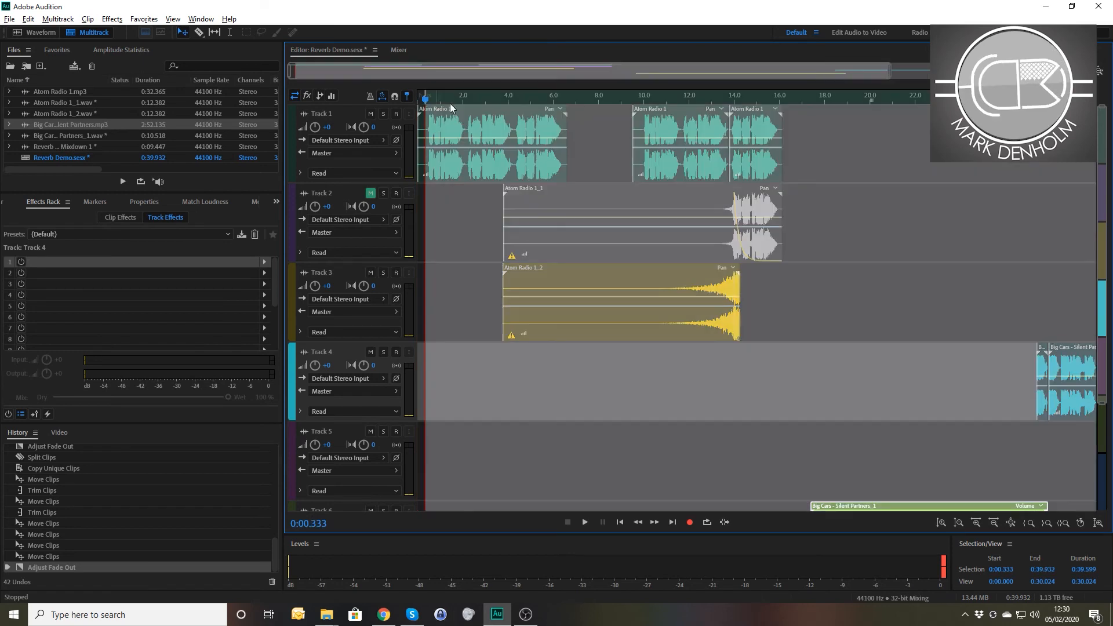
{"action": "left_click", "coordinate": [567, 97]}
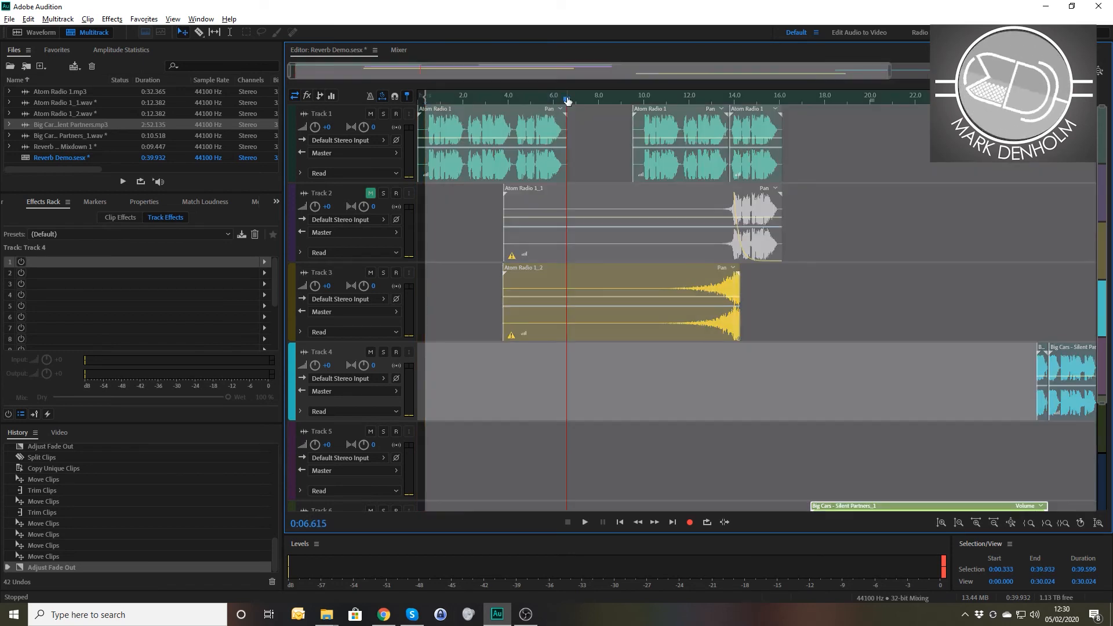
{"action": "left_click", "coordinate": [567, 100], "text": "shift"}
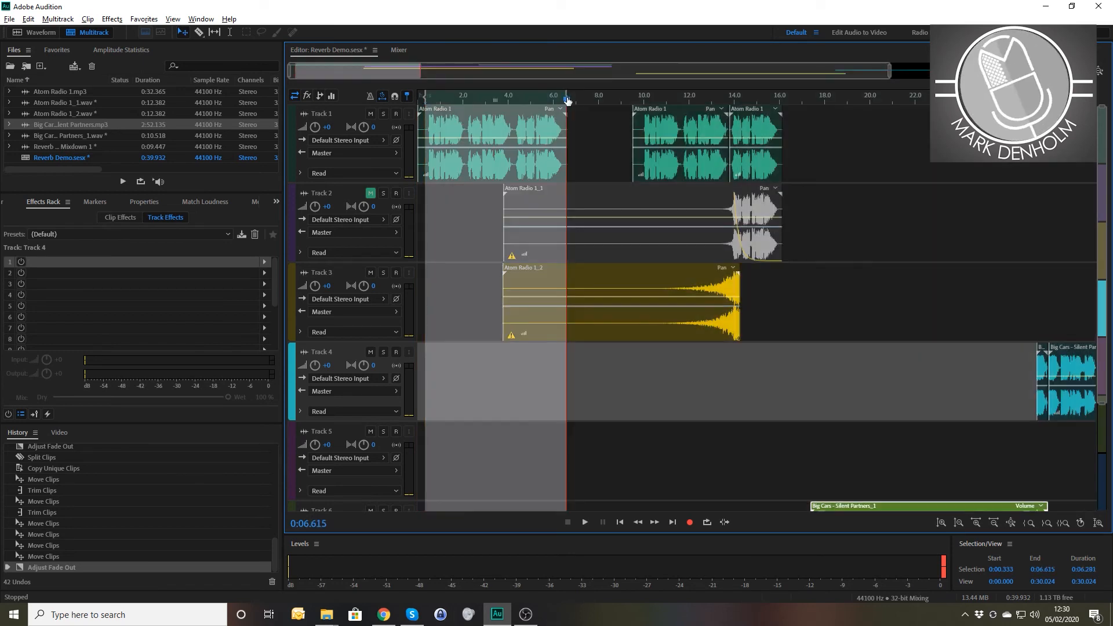
Step: With Track 3 muted, mix down the selected time range of the session to a new file and play the mixdown
{"action": "left_click", "coordinate": [371, 273]}
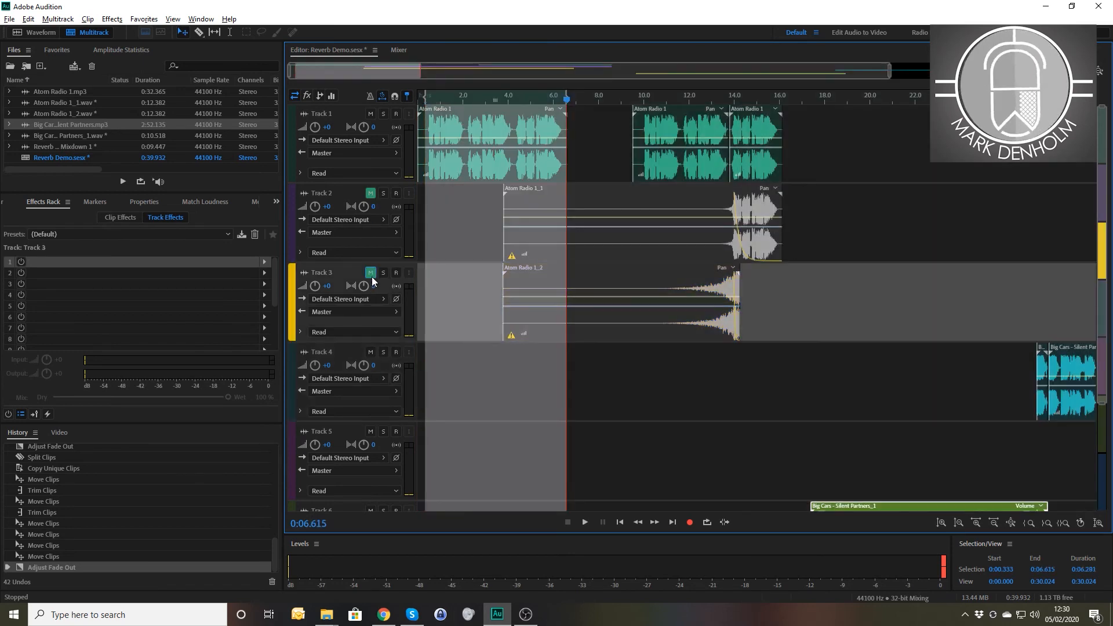
{"action": "right_click", "coordinate": [468, 248]}
{"action": "mouse_move", "coordinate": [534, 395]}
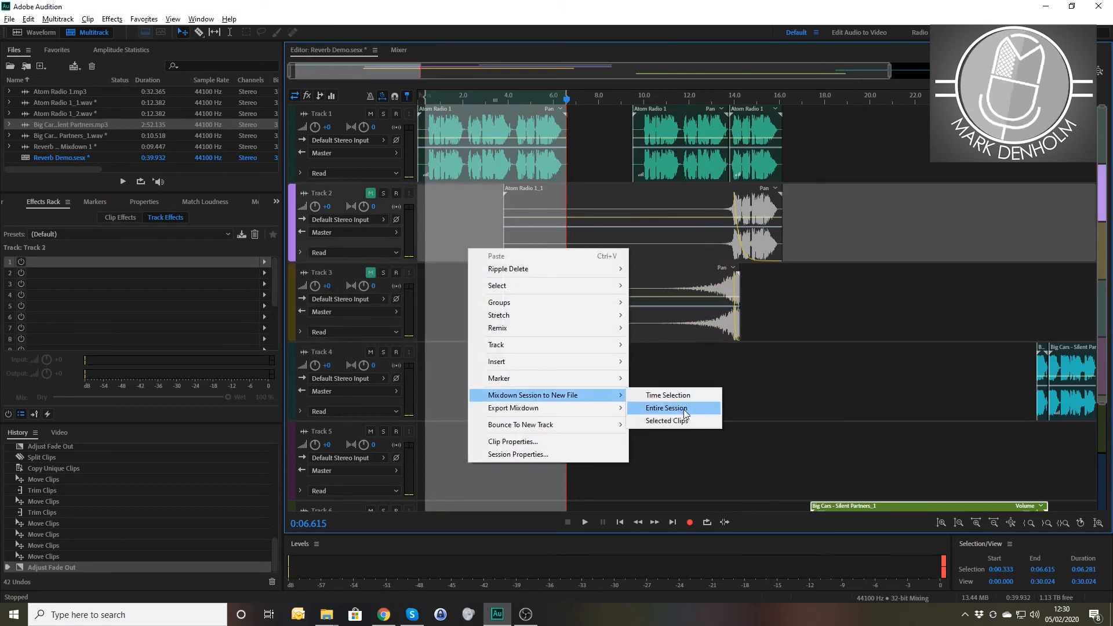
{"action": "left_click", "coordinate": [667, 394]}
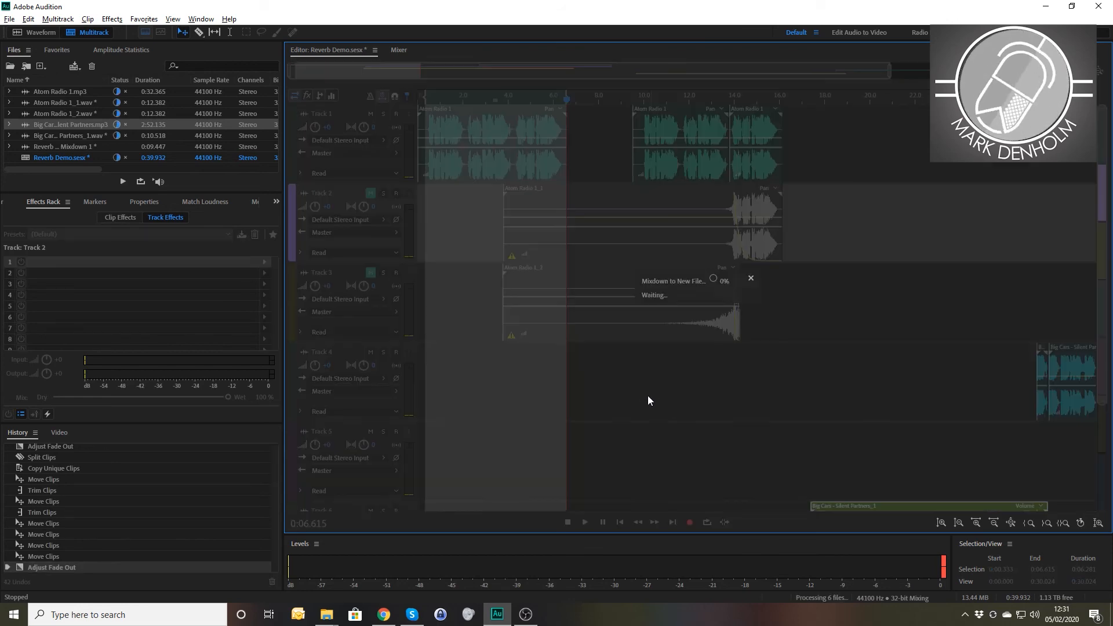
{"action": "key", "text": "space"}
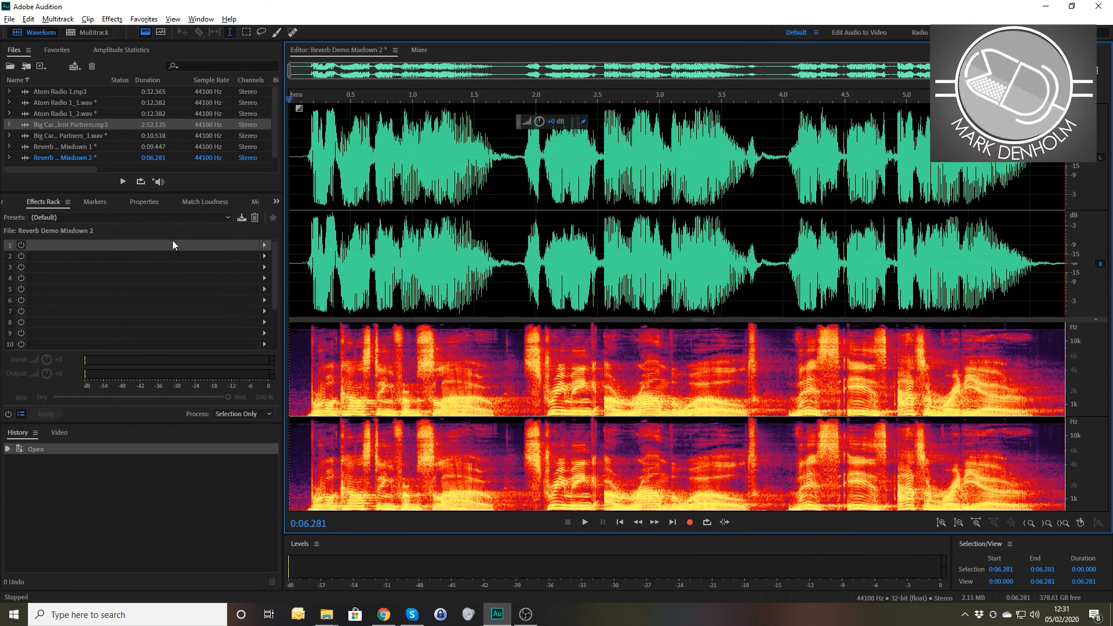
Step: Add the DeReverb effect to slot 1 of the mixdown's effects rack and preview its default setting from about 0:00.075
{"action": "left_click", "coordinate": [265, 245]}
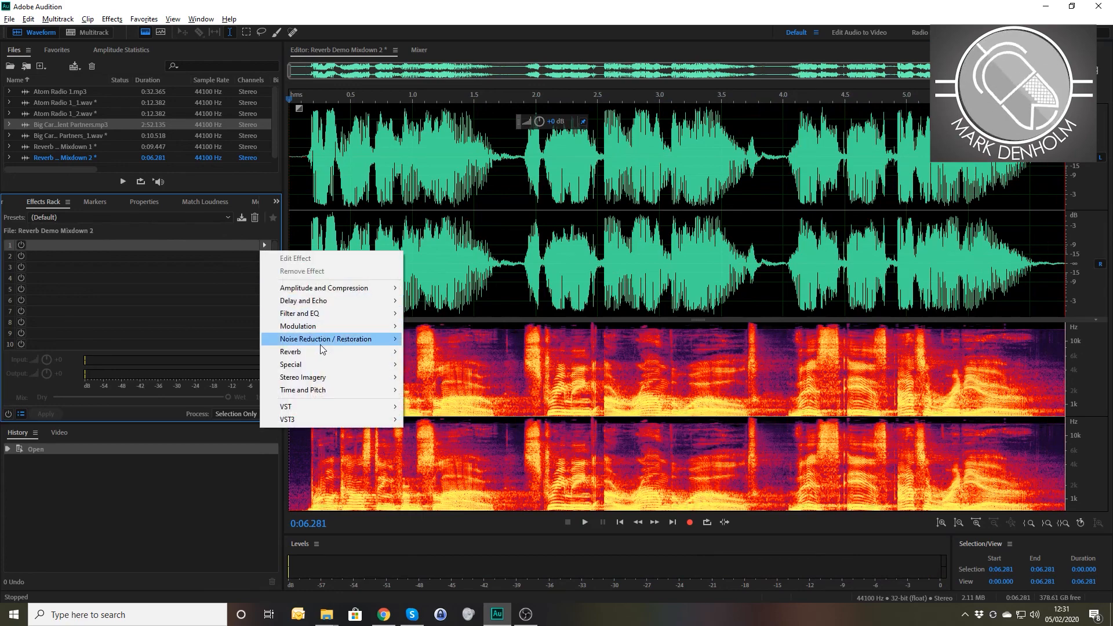
{"action": "mouse_move", "coordinate": [321, 341]}
{"action": "left_click", "coordinate": [446, 403]}
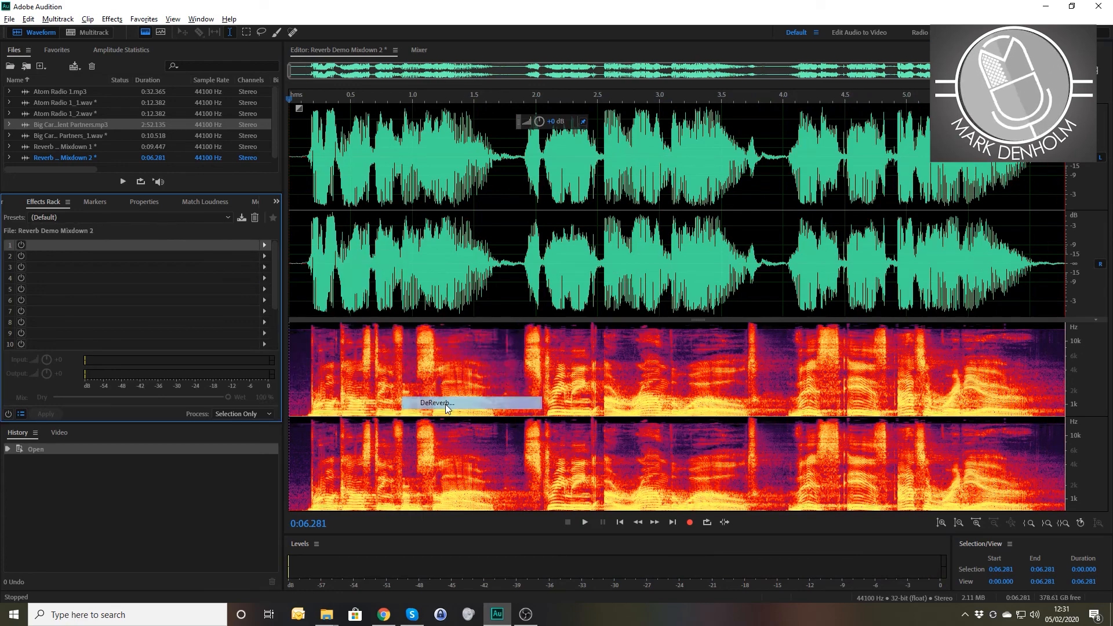
{"action": "left_click", "coordinate": [299, 97]}
{"action": "key", "text": "space"}
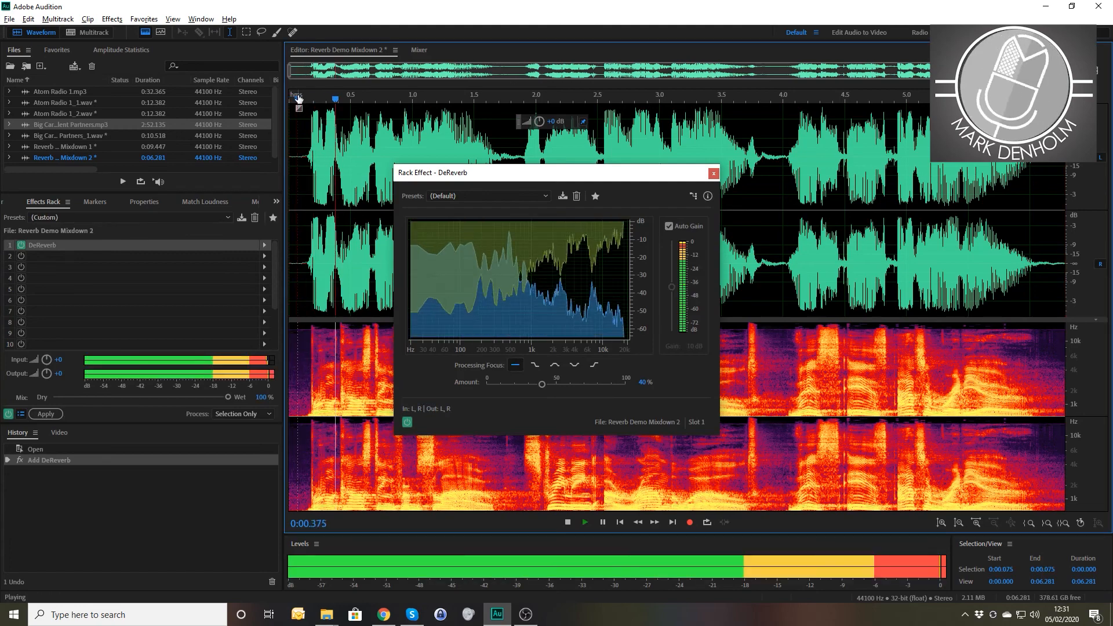
{"action": "key", "text": "space"}
Step: Switch DeReverb to the Heavy Reverb Reduction preset and play the mixdown from 0:00.107
{"action": "left_click", "coordinate": [543, 199]}
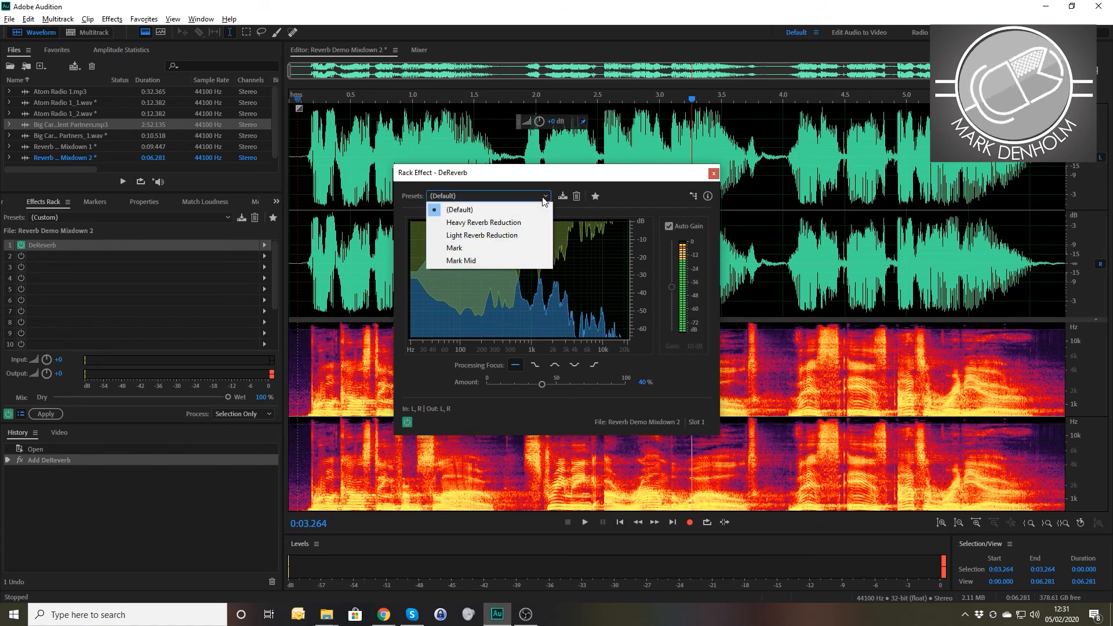
{"action": "left_click", "coordinate": [504, 224]}
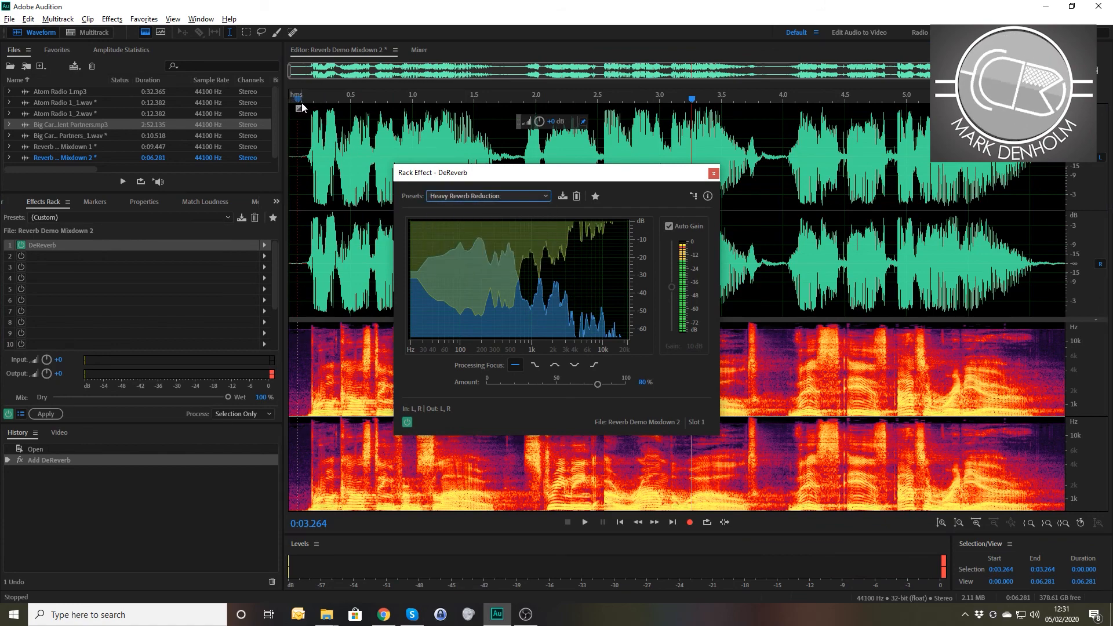
{"action": "left_click", "coordinate": [302, 106]}
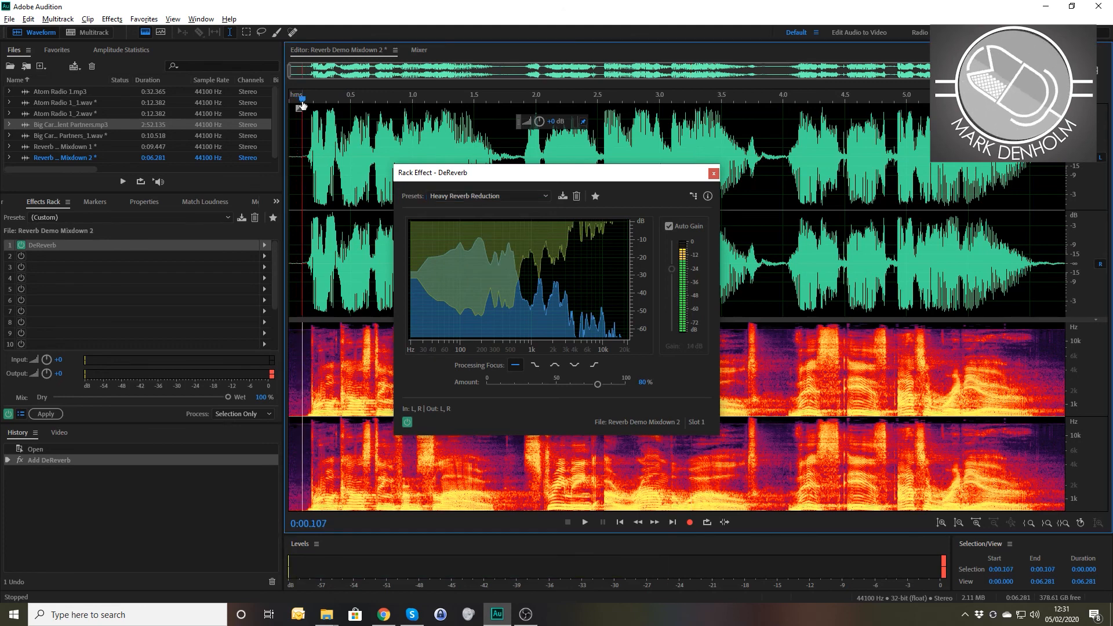
{"action": "key", "text": "space"}
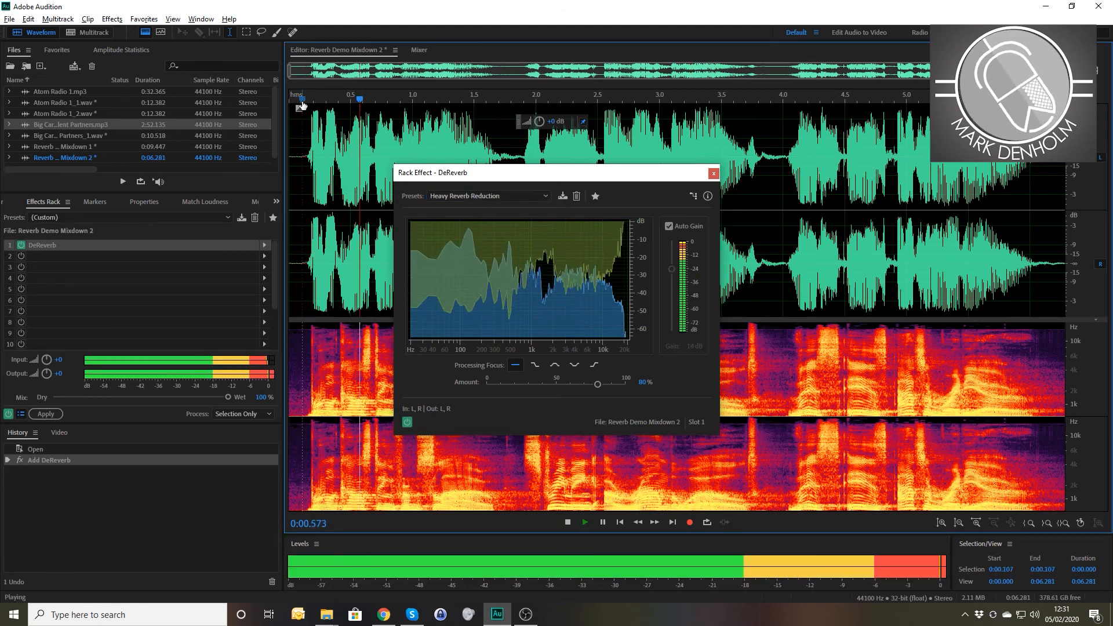